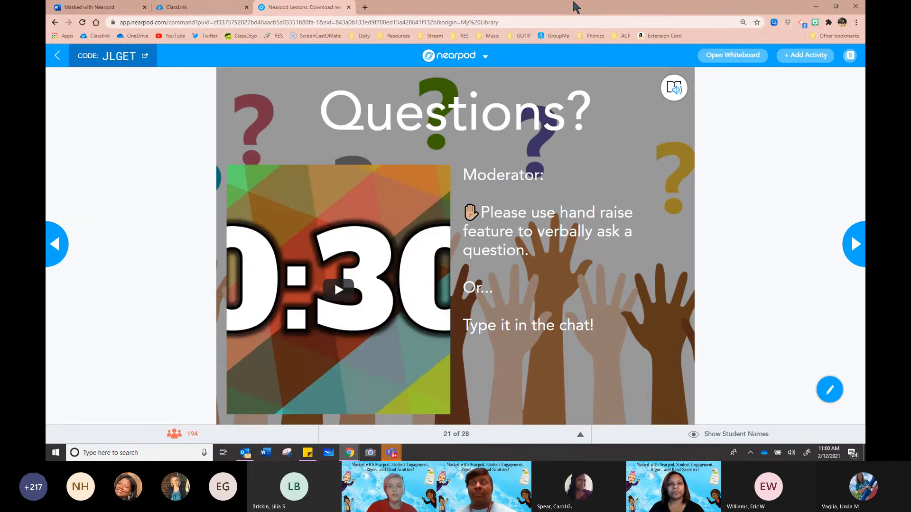
Shrink the teacher window to sit beside the student view, and share the Collaborate Board slide with the class.
double_click(574, 2)
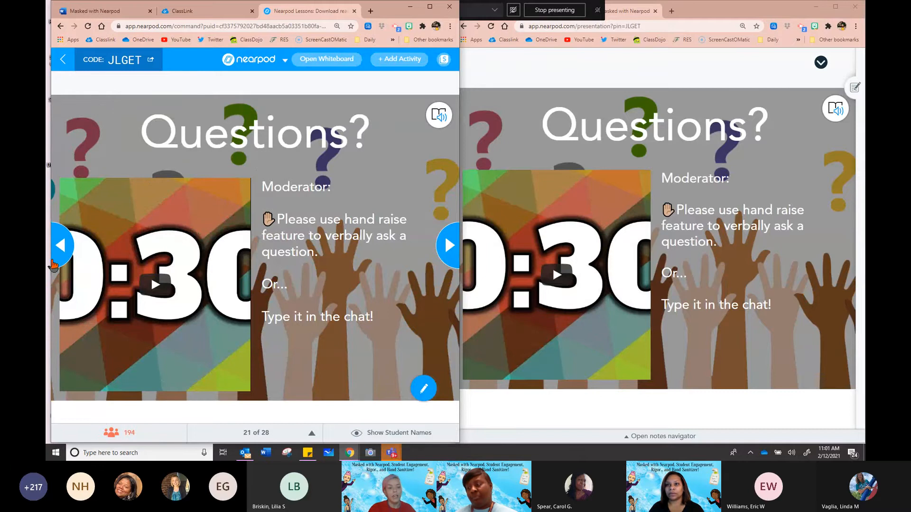
click(61, 246)
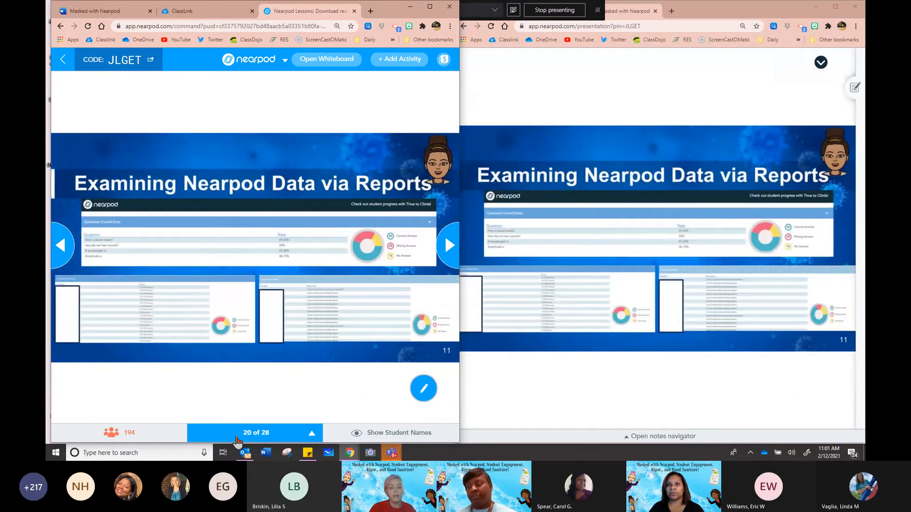
click(204, 438)
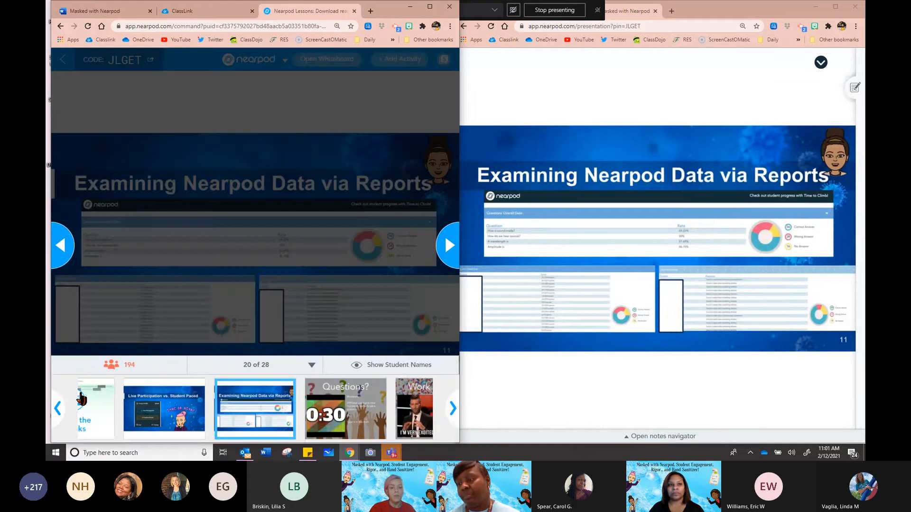
click(56, 411)
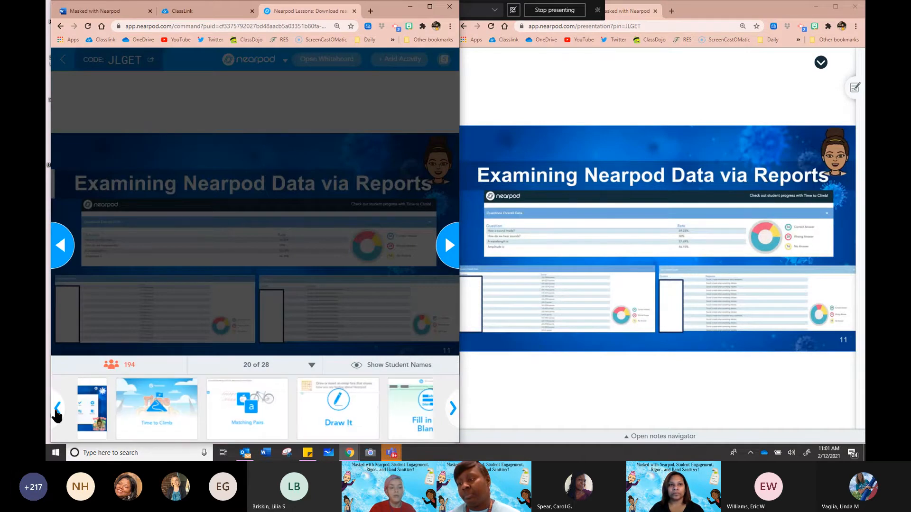
click(57, 411)
click(57, 411)
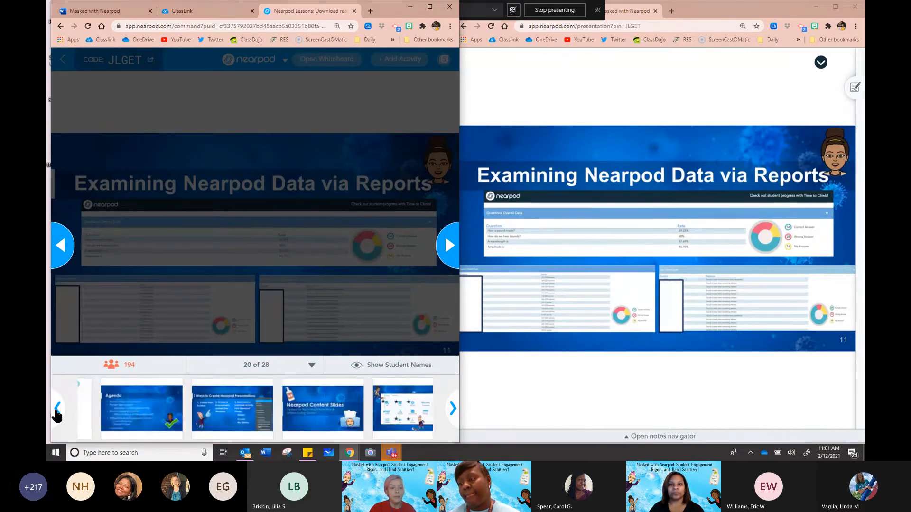
click(453, 412)
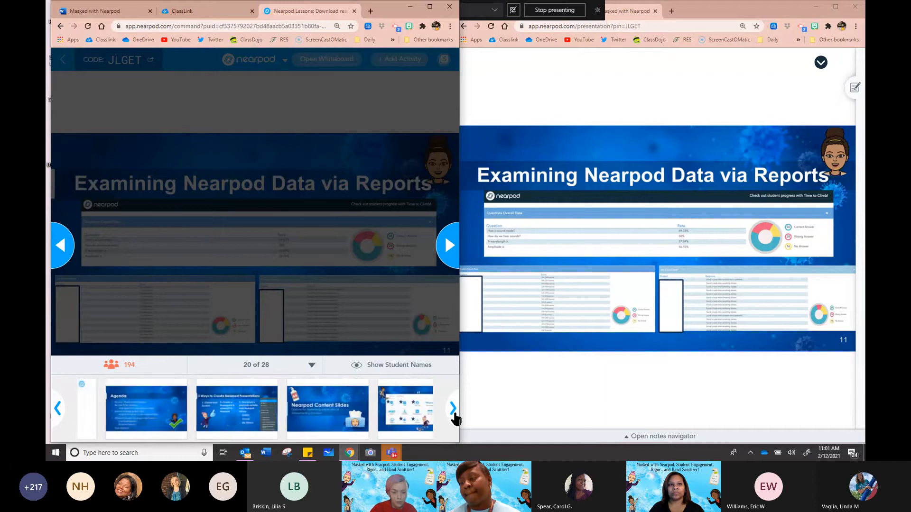
click(453, 411)
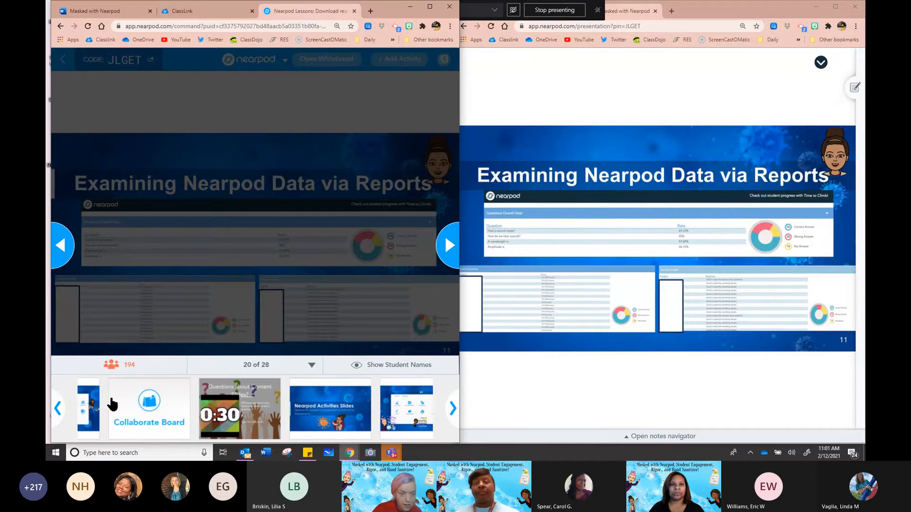
drag(111, 401, 232, 261)
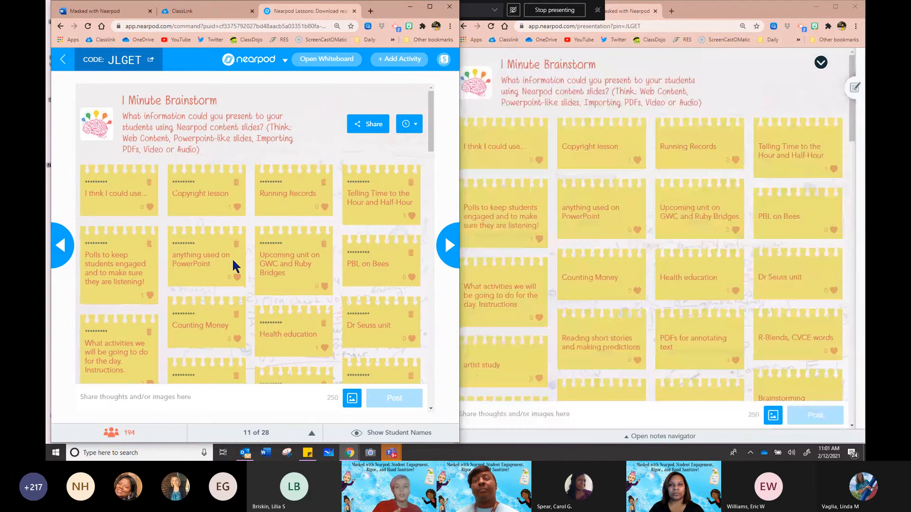
Show the student names on the 1 Minute Brainstorm board and review the posts down to the end.
click(359, 434)
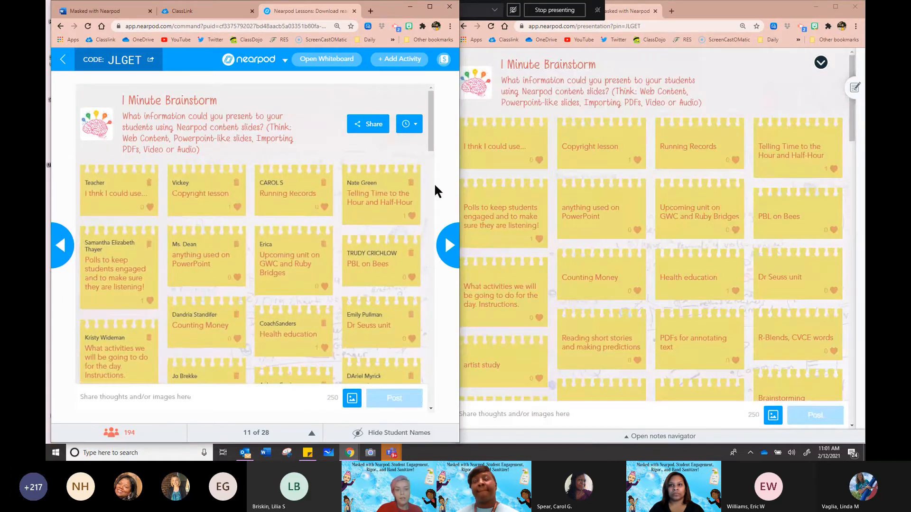
drag(433, 146, 439, 405)
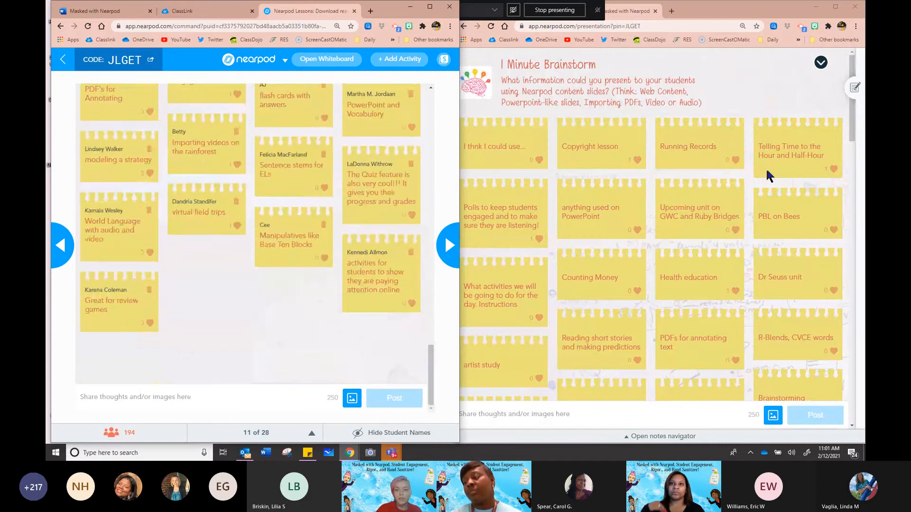
drag(852, 118, 824, 118)
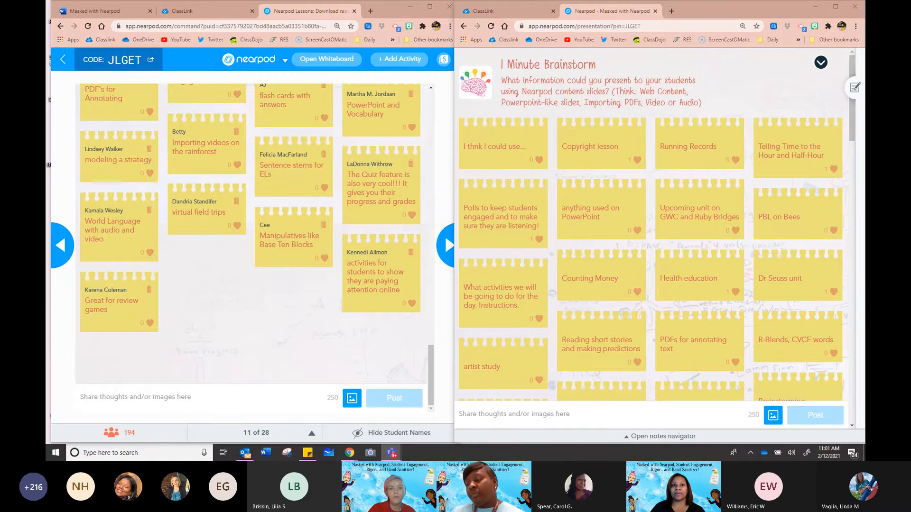
Find the Draw It emoji activity among the lesson slides and share it with the class.
click(394, 18)
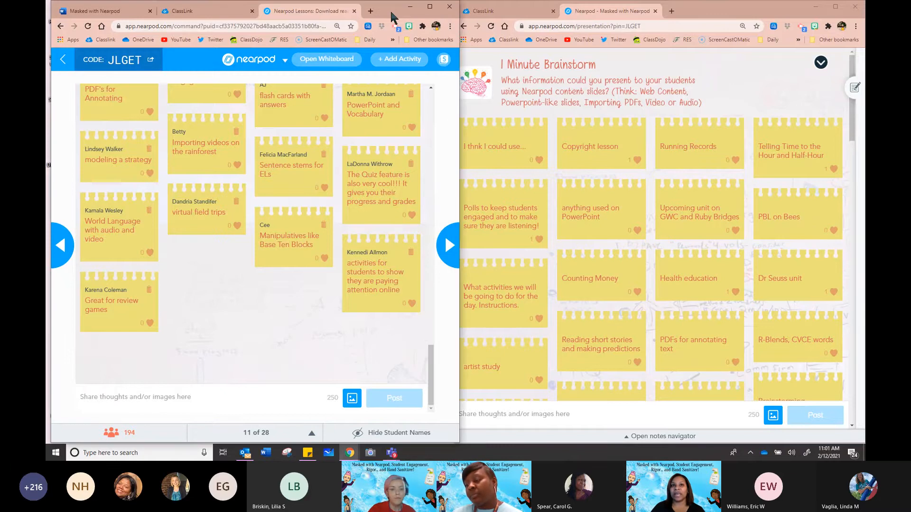
click(306, 443)
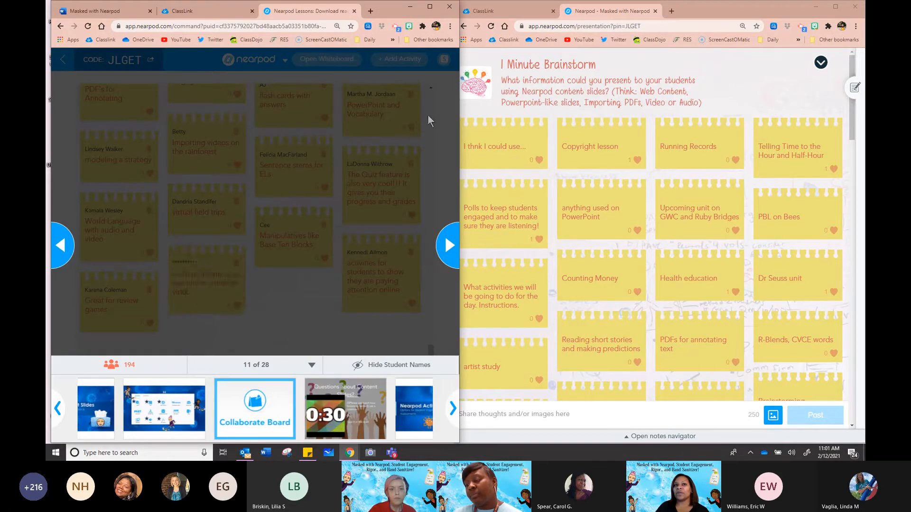
click(435, 76)
click(304, 432)
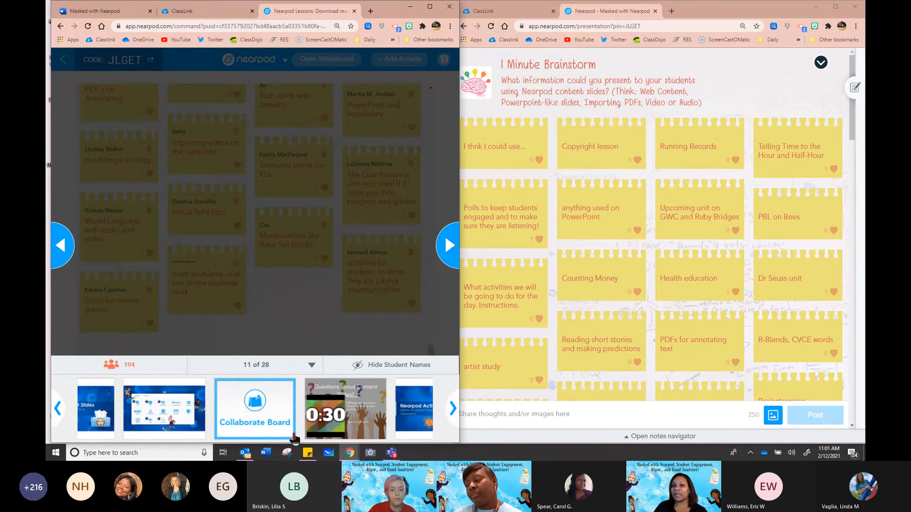
click(444, 71)
click(263, 434)
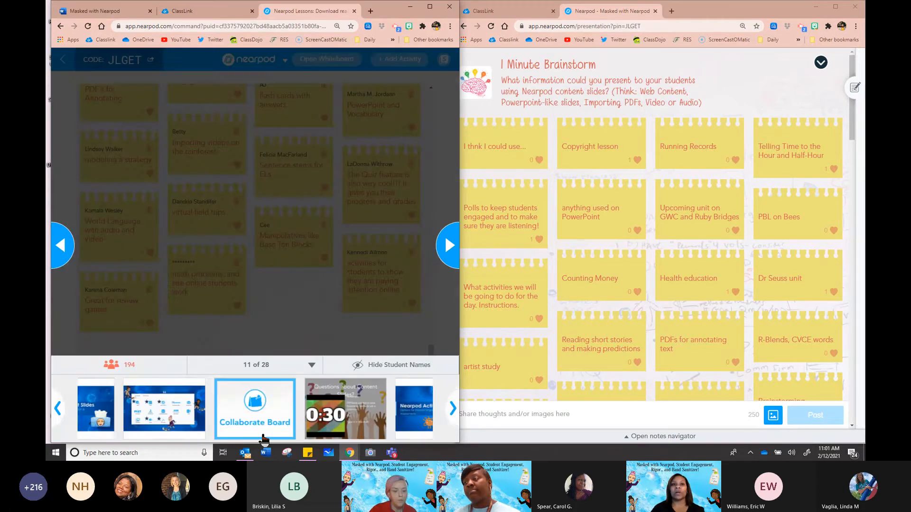
click(452, 409)
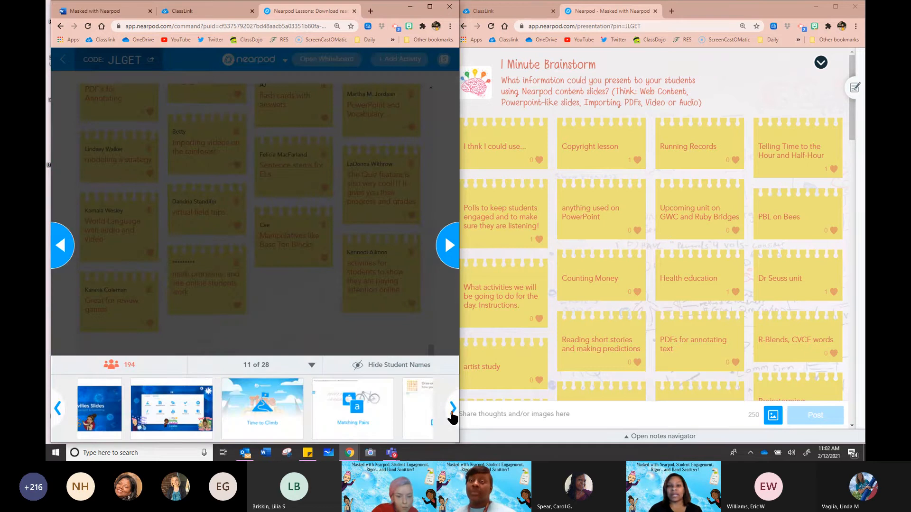
mouse_move(425, 415)
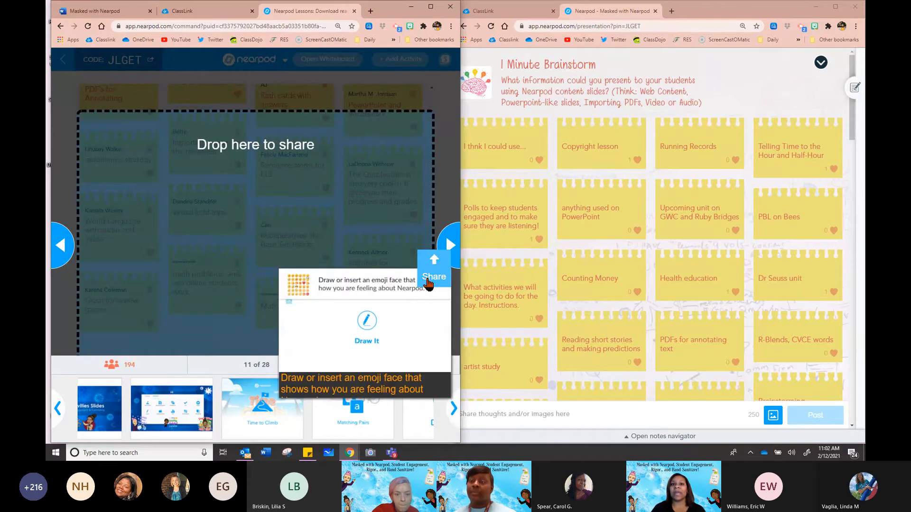
click(428, 274)
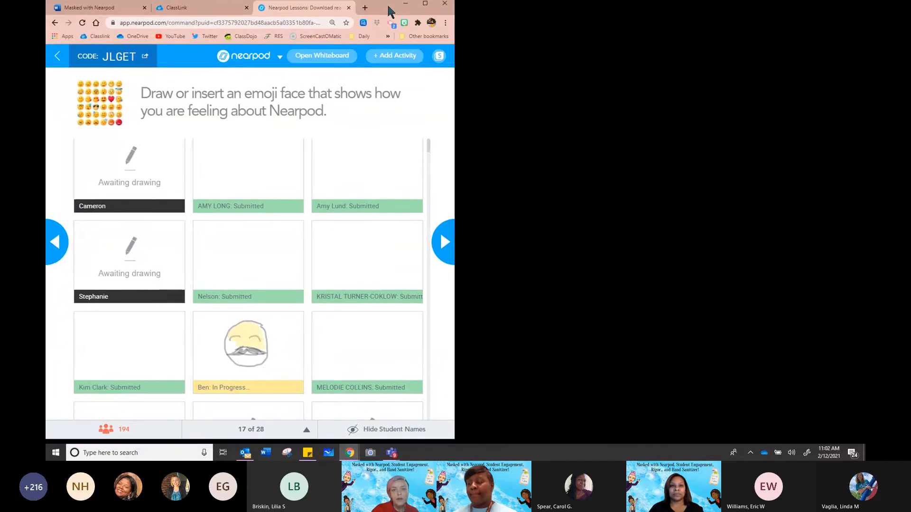
Enlarge the submitted red smiley drawing, share it with the class, and show it beside the student view.
double_click(389, 8)
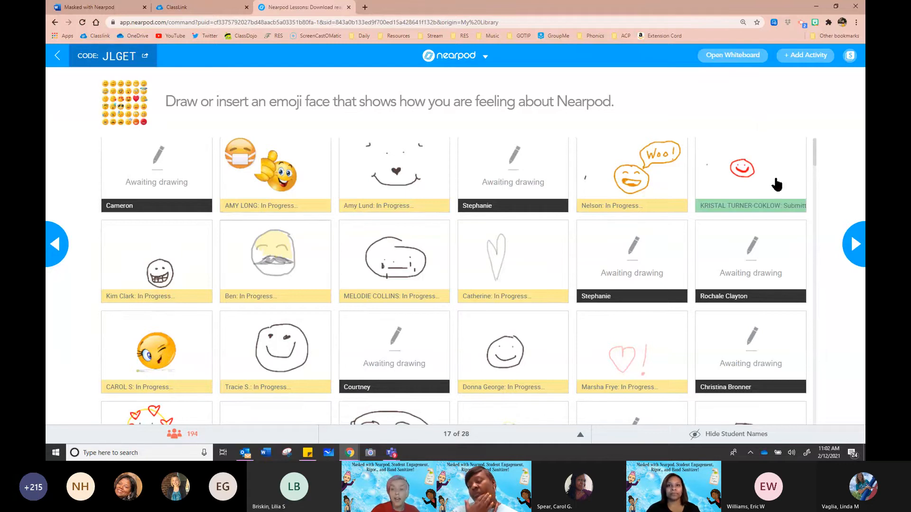
click(735, 192)
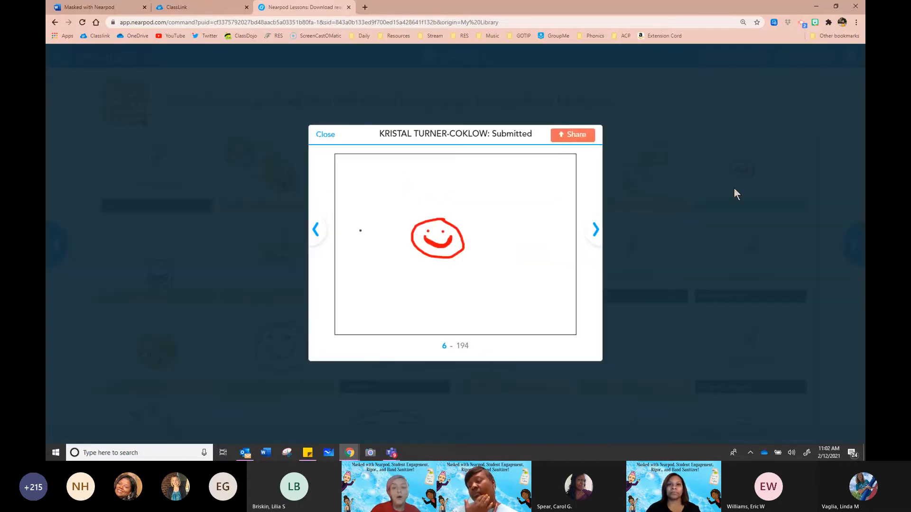
click(565, 136)
double_click(635, 3)
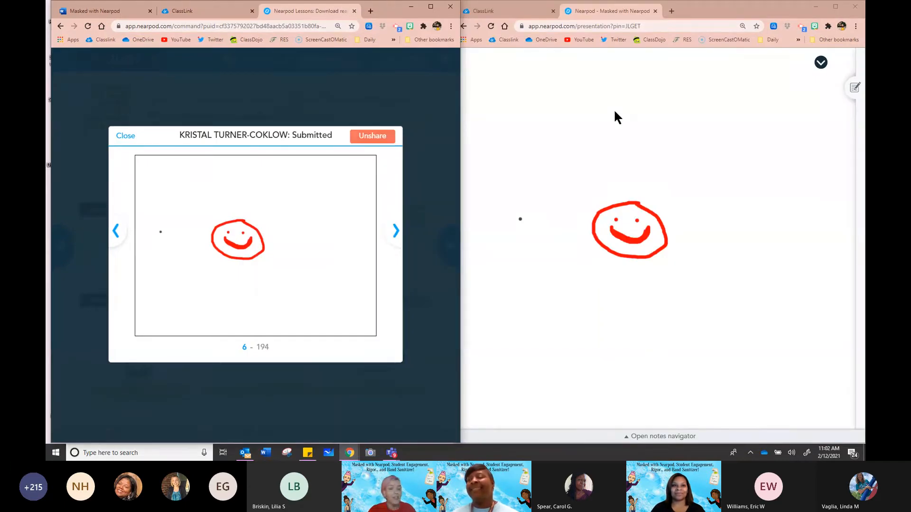
Stop sharing the red smiley drawing, close it, and maximize the teacher window.
click(373, 138)
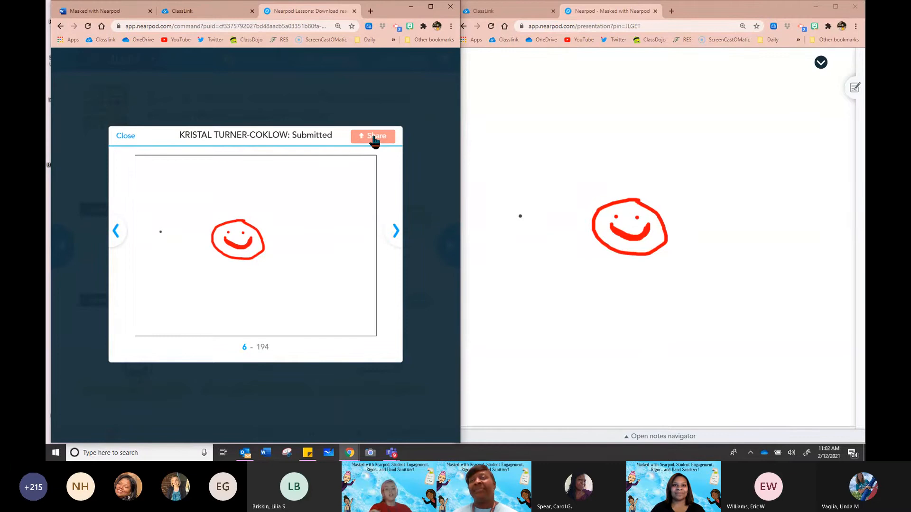
click(127, 135)
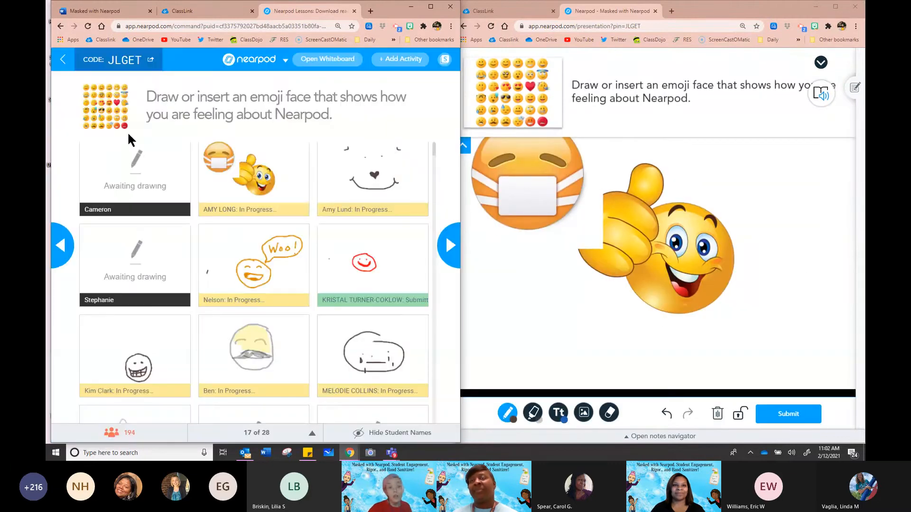
click(430, 7)
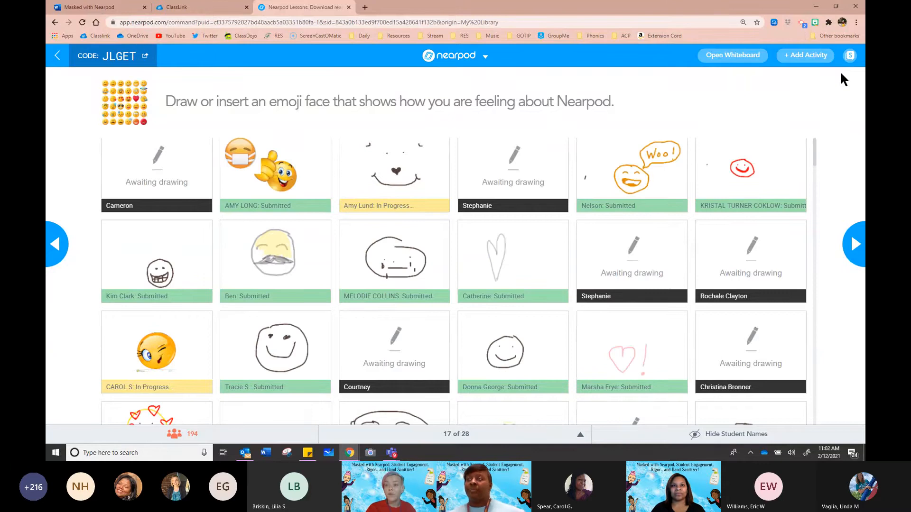
Switch to the student view, collapse the prompt, and handwrite "I wonder" below the emojis with the pen after a short test stroke on the mask.
click(850, 60)
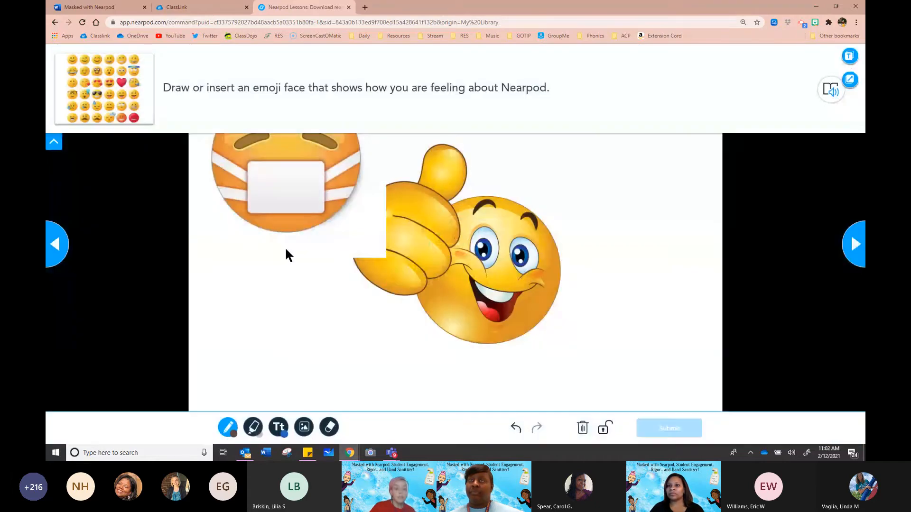
click(54, 142)
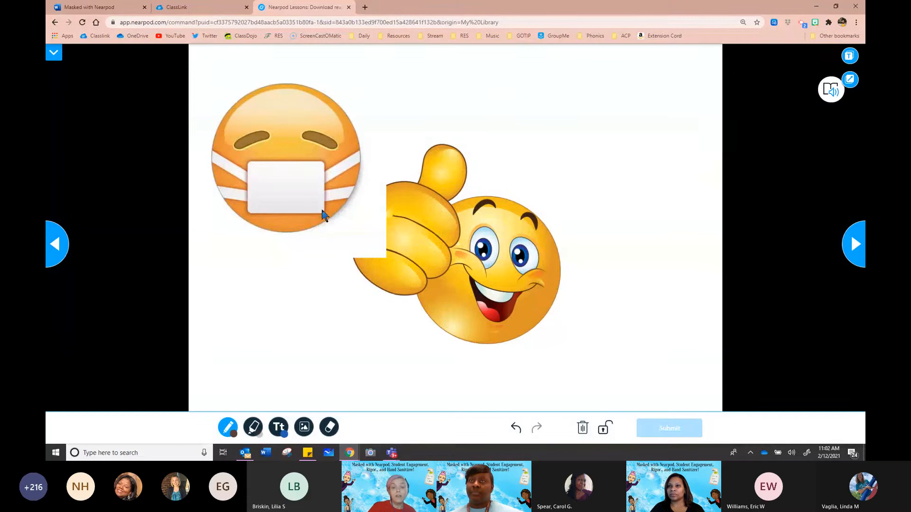
drag(322, 209, 322, 183)
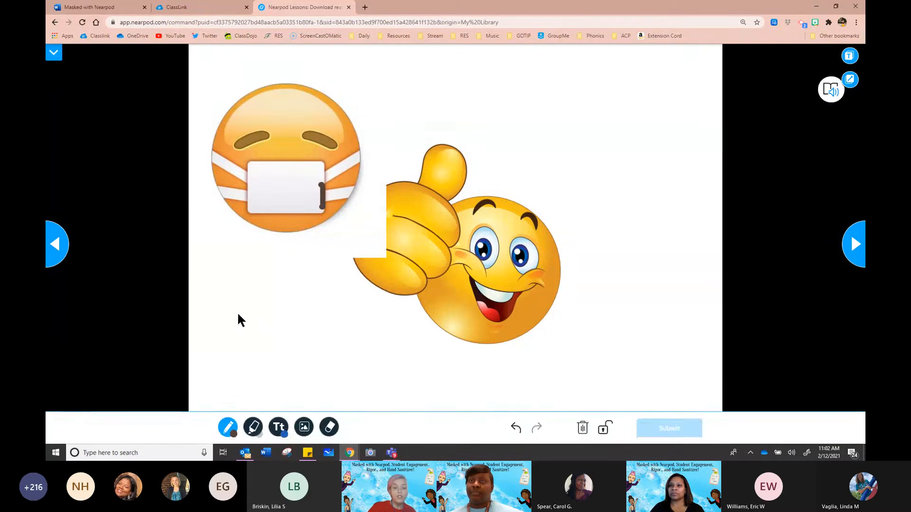
mouse_move(232, 302)
mouse_down()
mouse_move(235, 370)
mouse_move(296, 359)
mouse_move(284, 294)
mouse_up()
drag(333, 331, 385, 342)
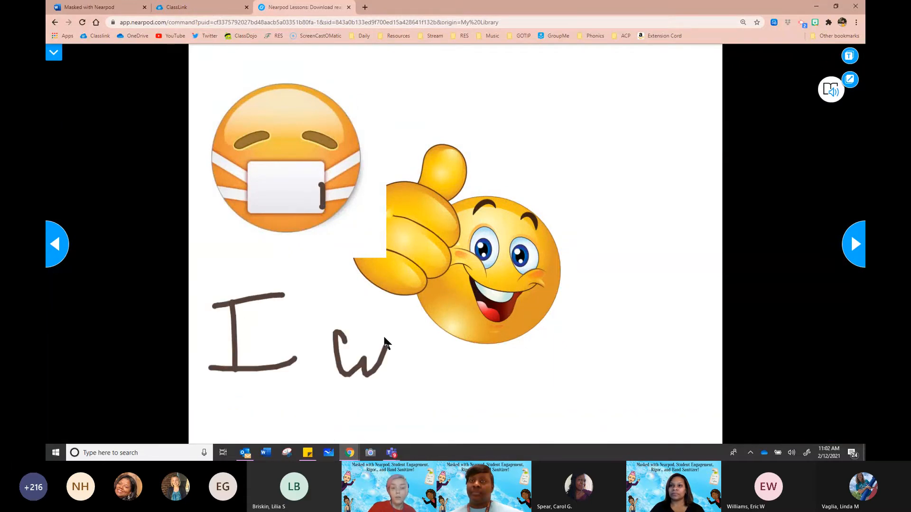
drag(432, 362, 472, 365)
drag(510, 334, 521, 363)
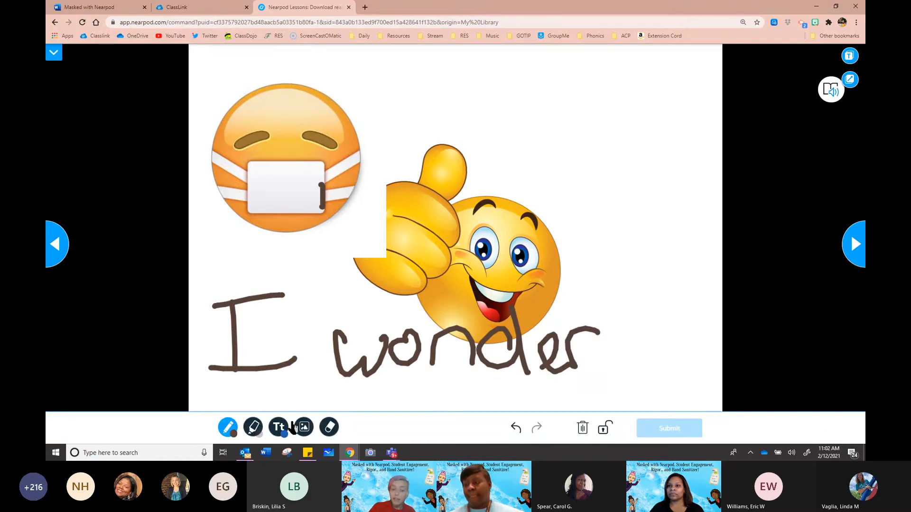
Draw several roughly horizontal yellow highlighter strokes in the blank area above and beside the thumbs-up emoji.
click(257, 429)
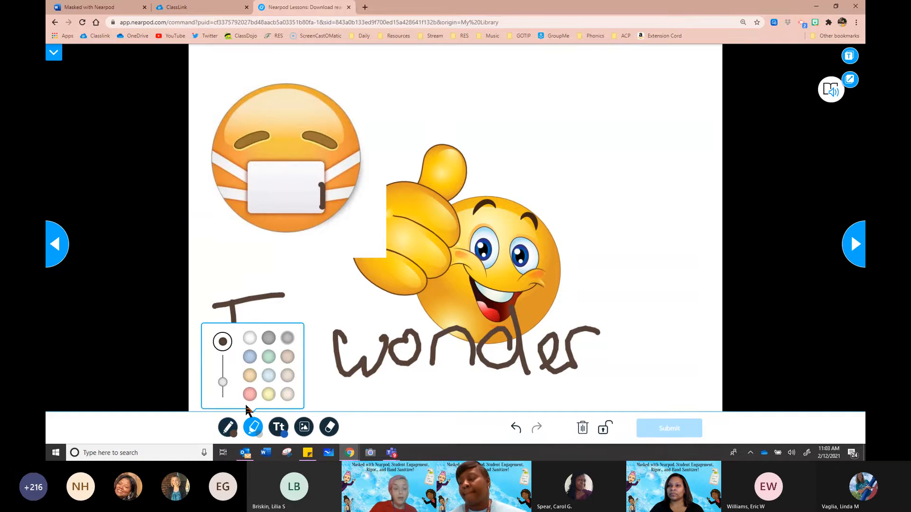
click(268, 394)
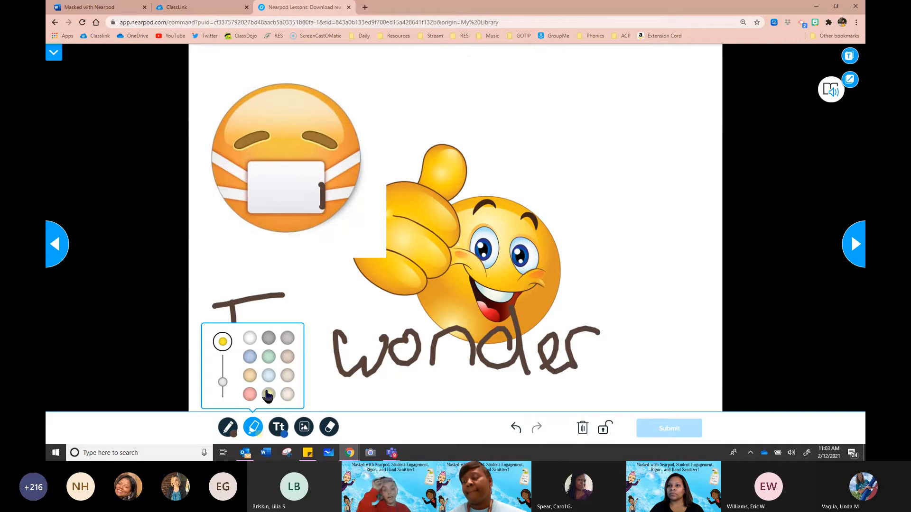
mouse_move(466, 124)
mouse_down()
mouse_move(638, 124)
mouse_move(659, 114)
mouse_up()
drag(520, 183, 688, 164)
drag(596, 223, 707, 202)
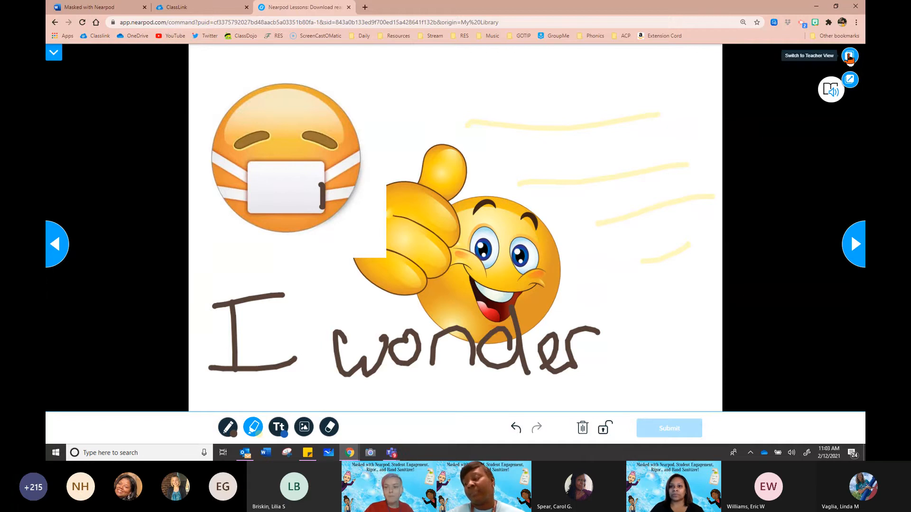
Switch back to the teacher view and hide the student names on the drawings.
click(849, 56)
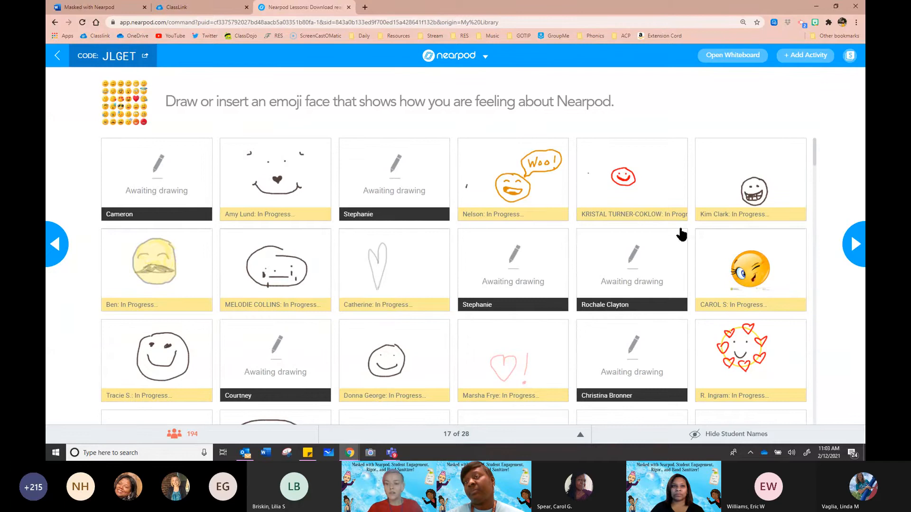
click(704, 440)
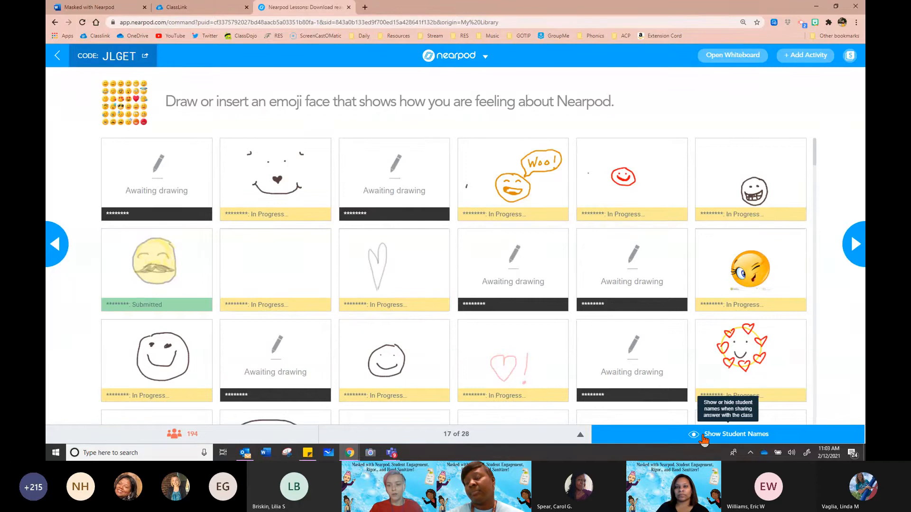
Find the Questions? slide with the 0:30 timer further along in the lesson and share it with the class.
click(517, 435)
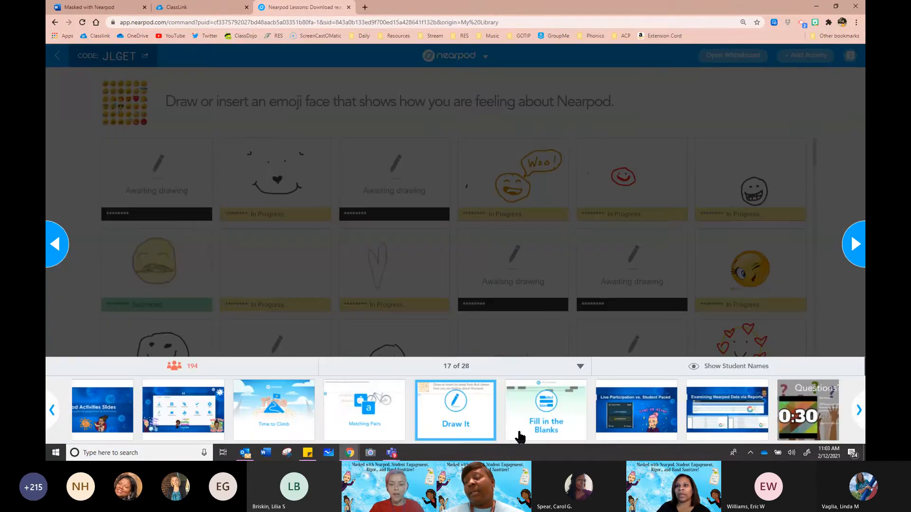
click(859, 411)
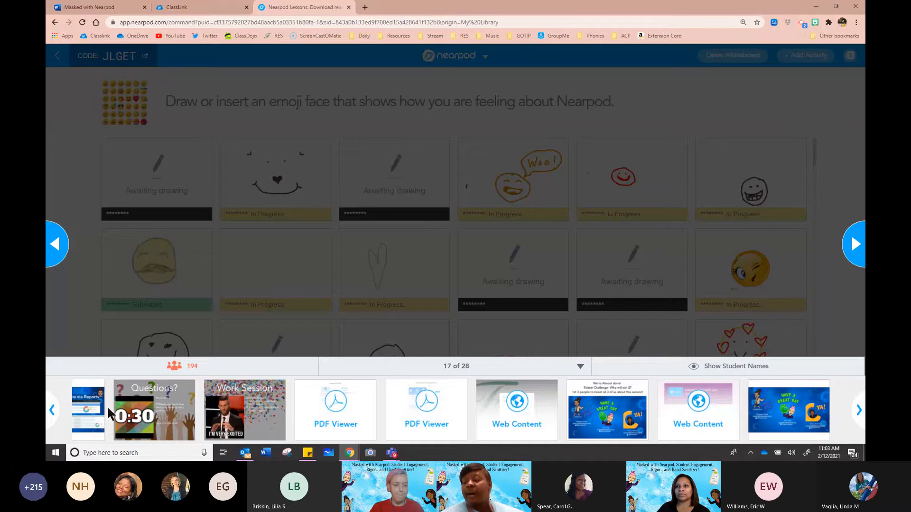
drag(168, 420, 220, 279)
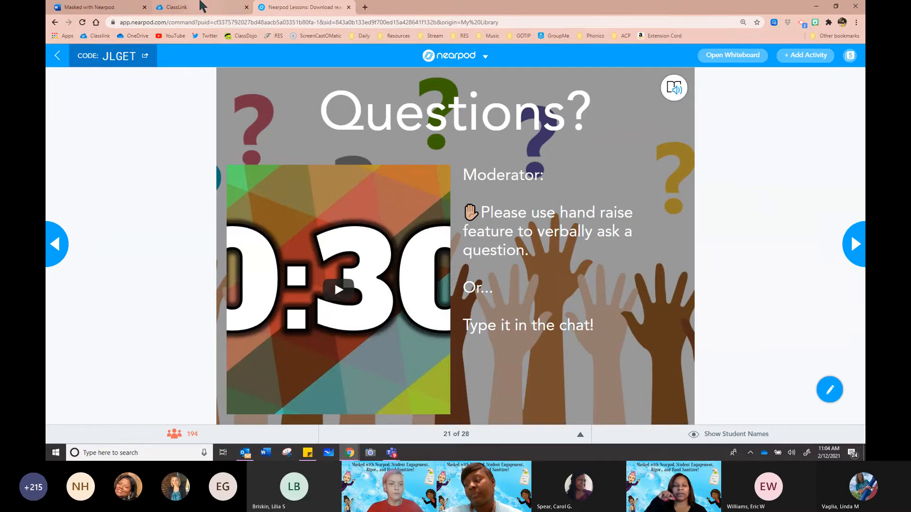
Open the Nearpod library from ClassLink and view the active Live Participation sessions of the Masked with Nearpod lesson.
click(202, 6)
click(464, 111)
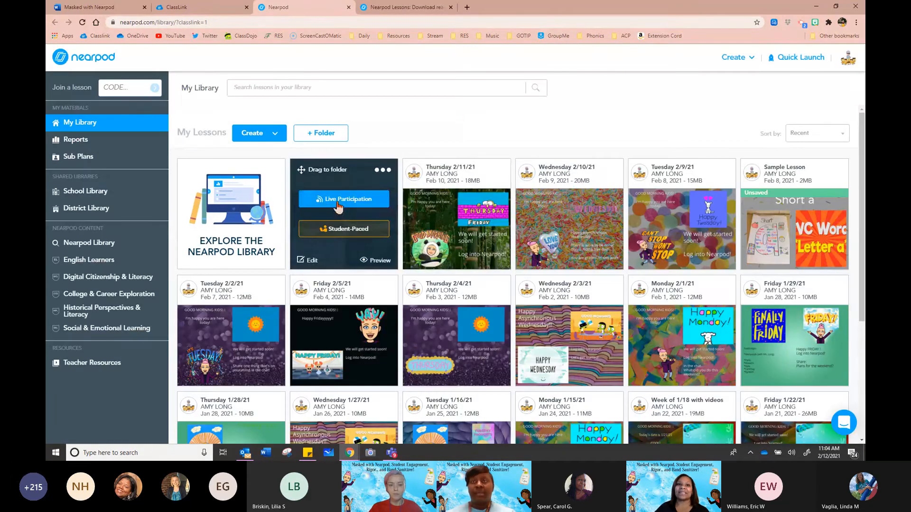
click(337, 199)
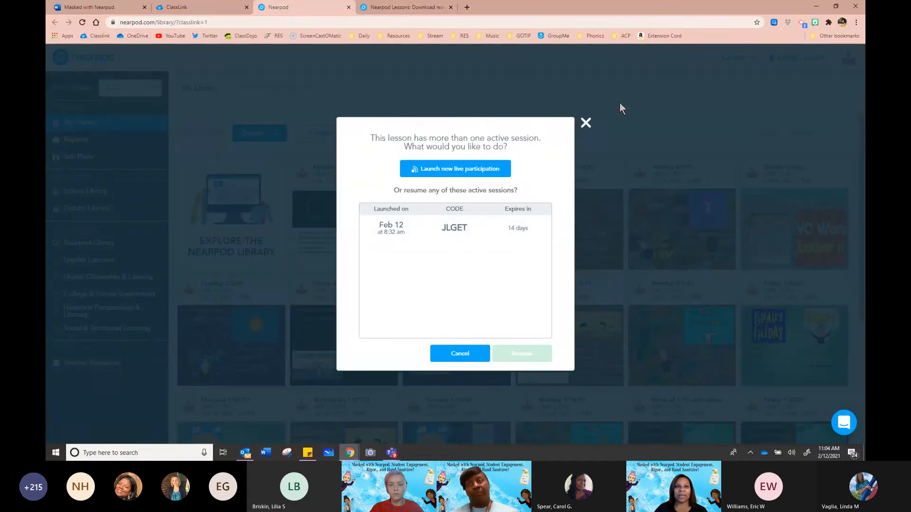
click(586, 124)
View the Student-Paced session of the Masked with Nearpod lesson and its expiration date calendar without changing the date.
click(344, 196)
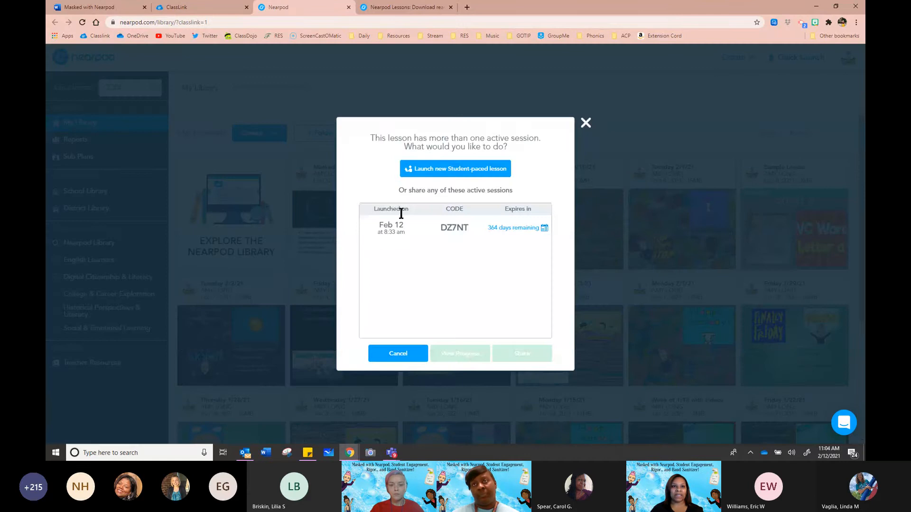
click(514, 230)
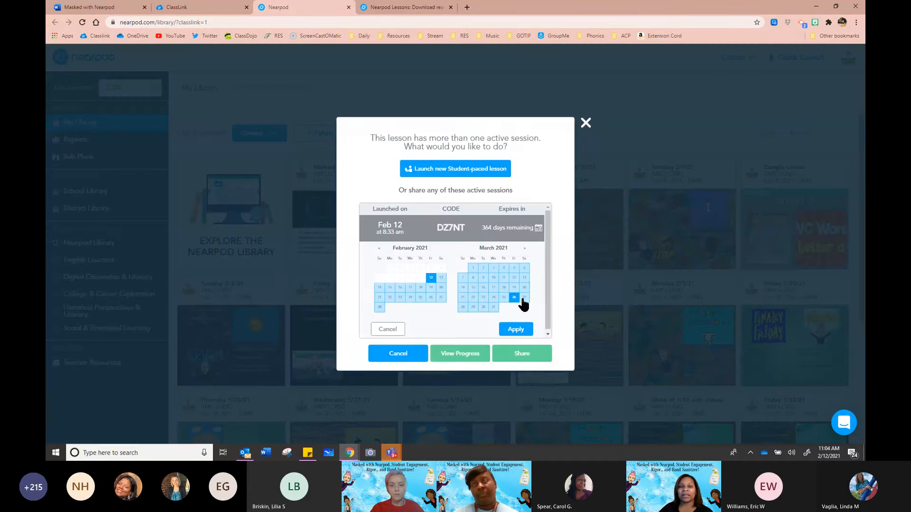
click(585, 125)
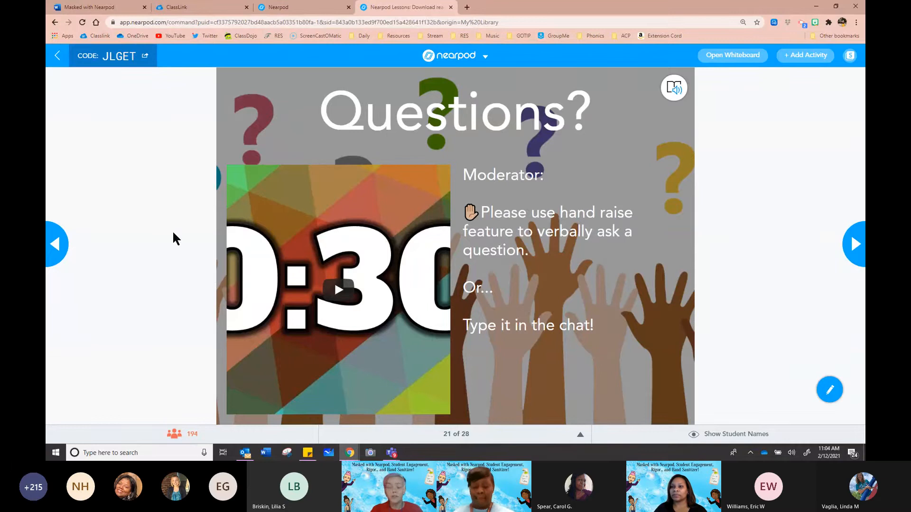
Show the live lesson's join code with its sharing options, glance at the library, and dismiss the code window.
click(121, 59)
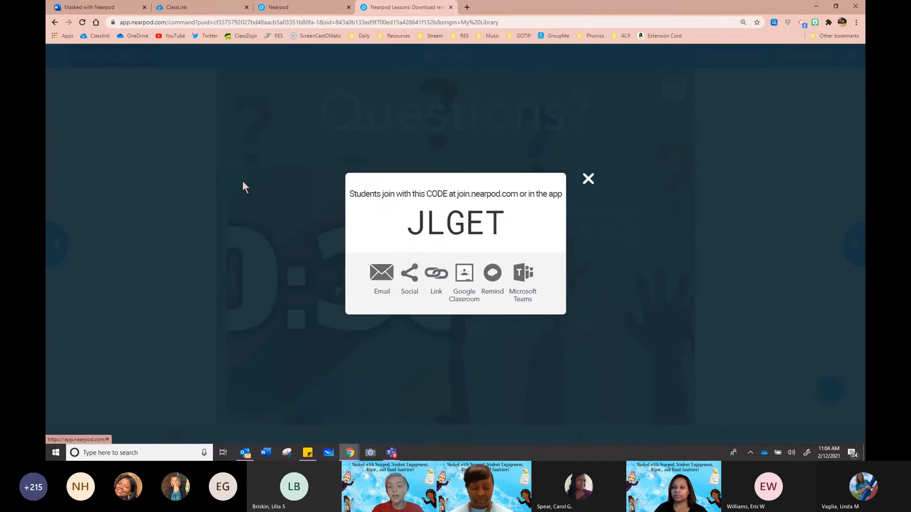
click(261, 6)
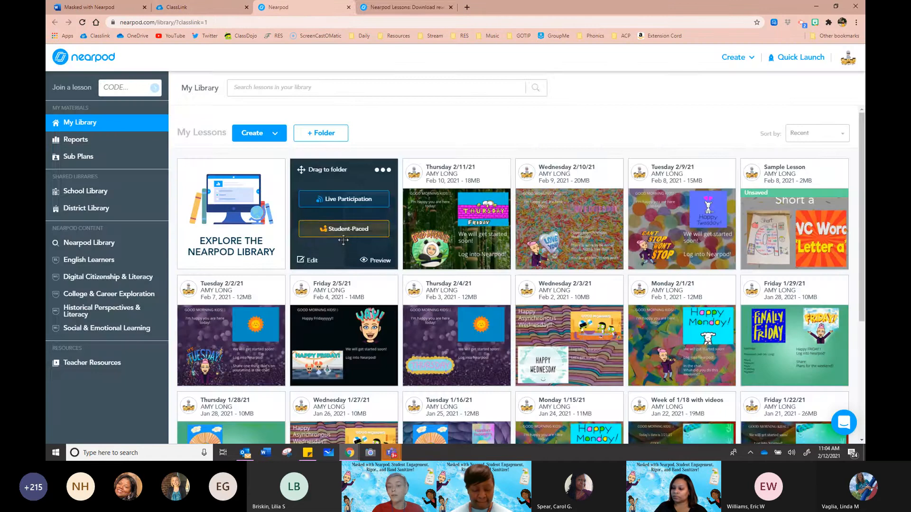
click(402, 6)
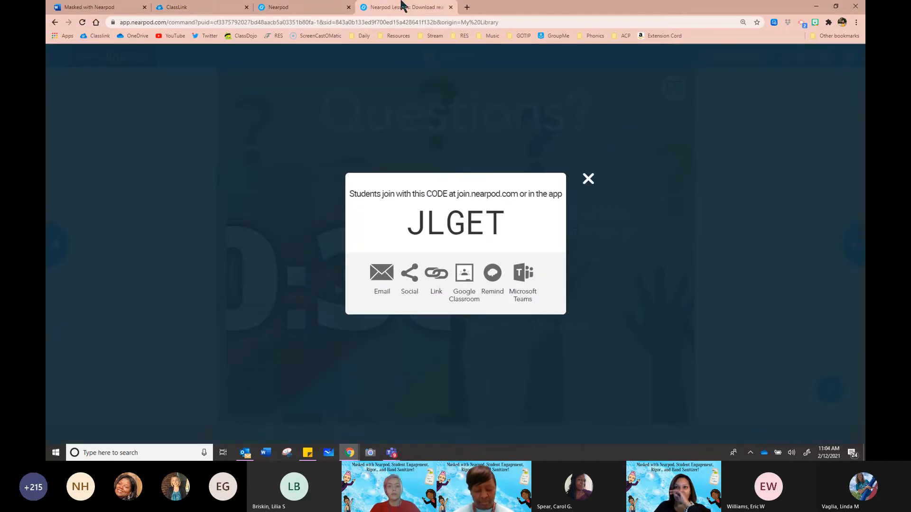
click(728, 162)
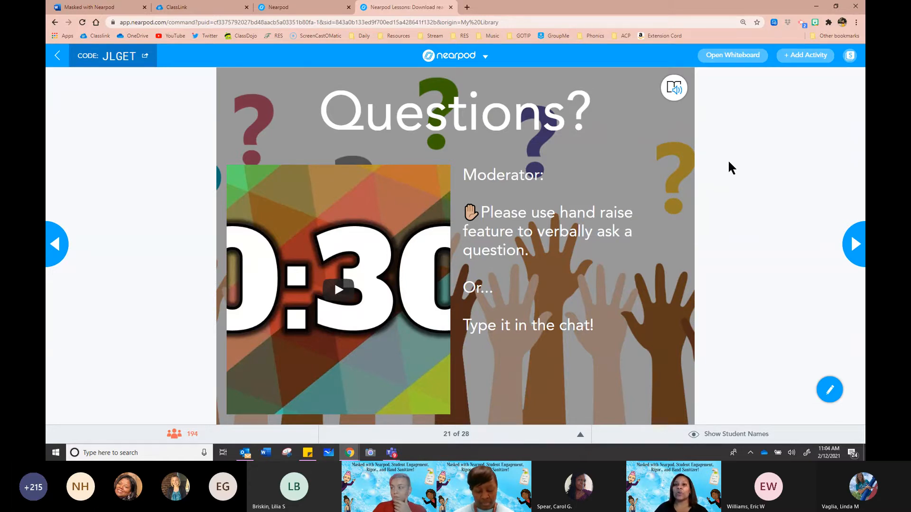
Resume the Feb 11 Live Participation session of the Thursday 2/11/21 lesson from the library and dismiss its join code.
click(279, 10)
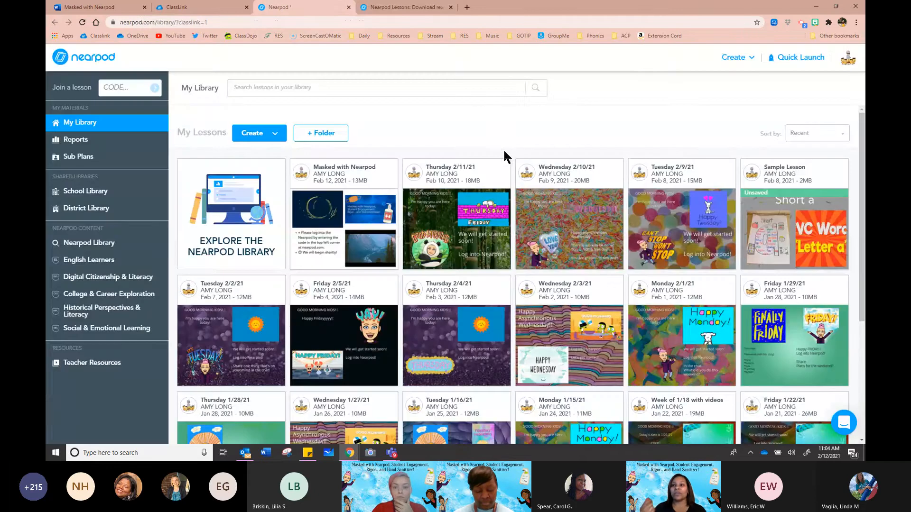
mouse_move(456, 228)
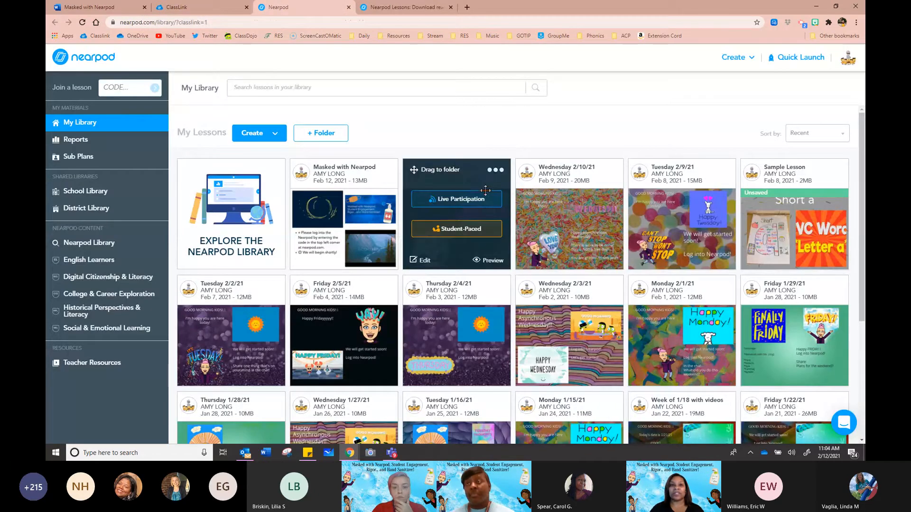
click(452, 207)
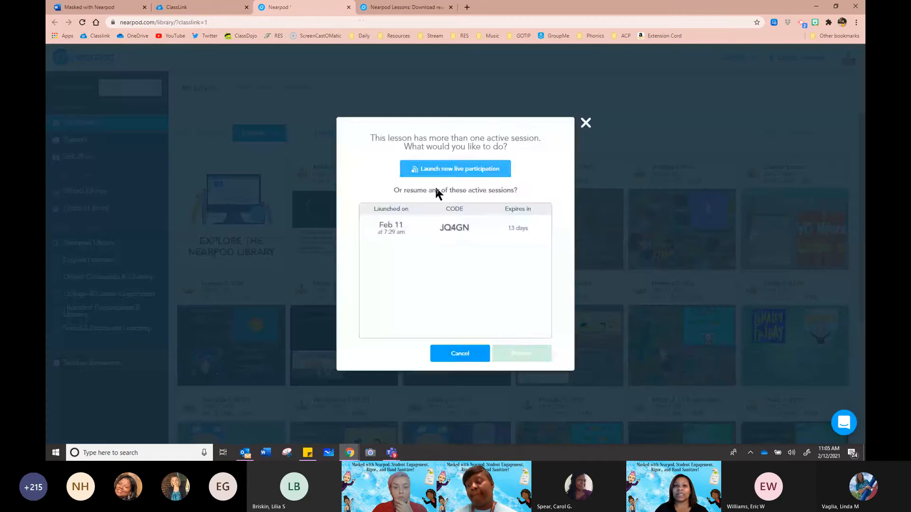
click(448, 229)
click(513, 356)
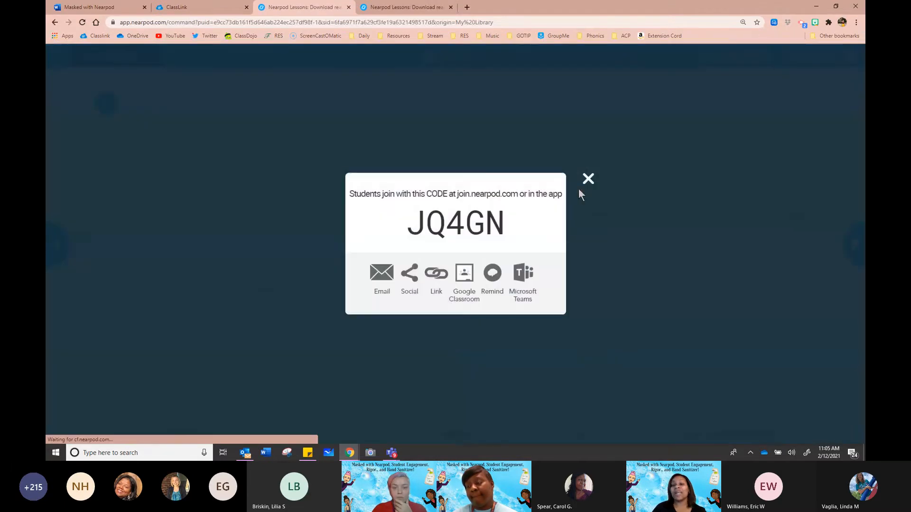
click(588, 179)
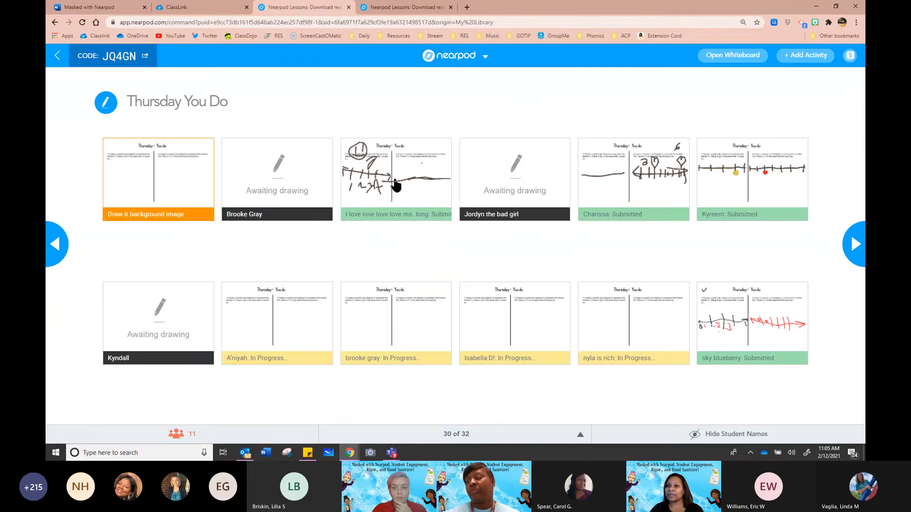
Examine three students' number line drawings in the Thursday You Do activity one at a time, closing each.
click(637, 192)
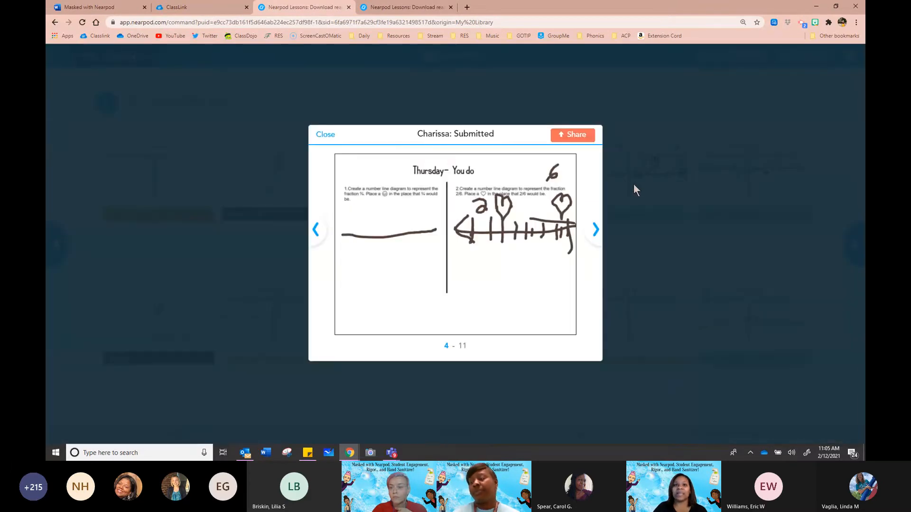
click(325, 135)
click(721, 331)
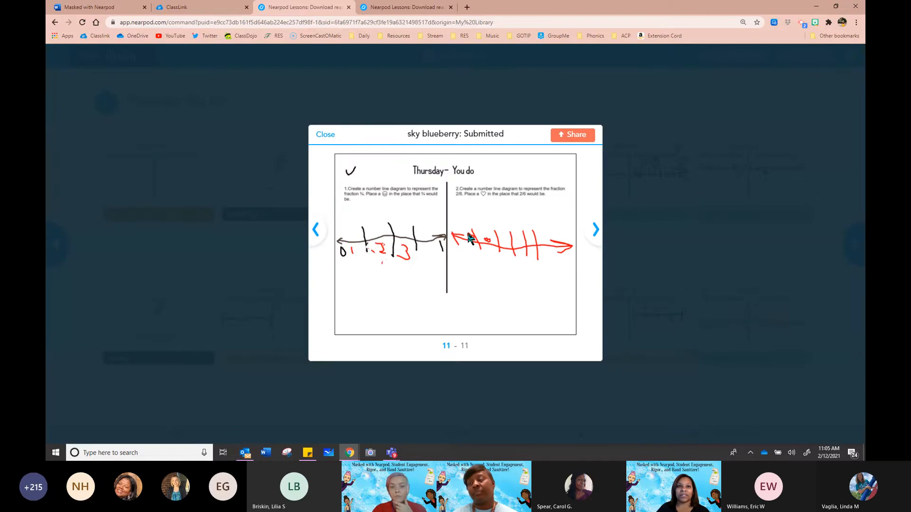
click(320, 135)
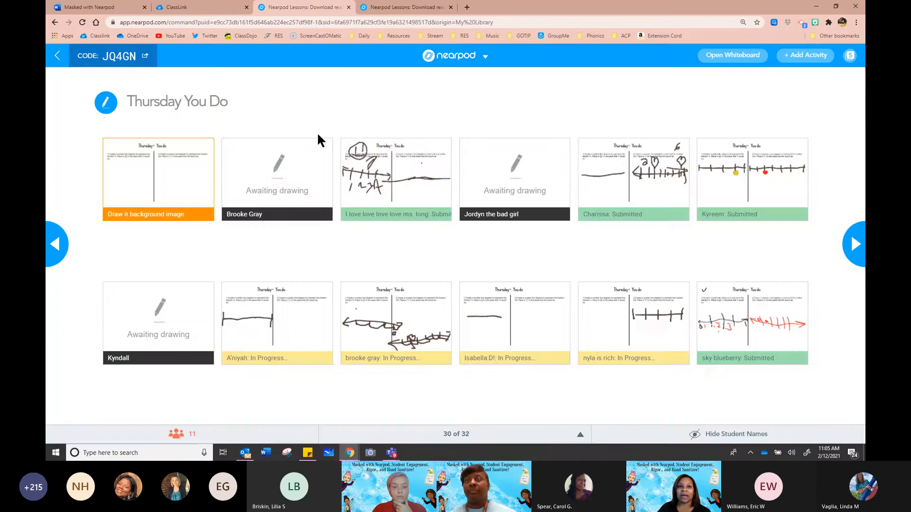
click(372, 342)
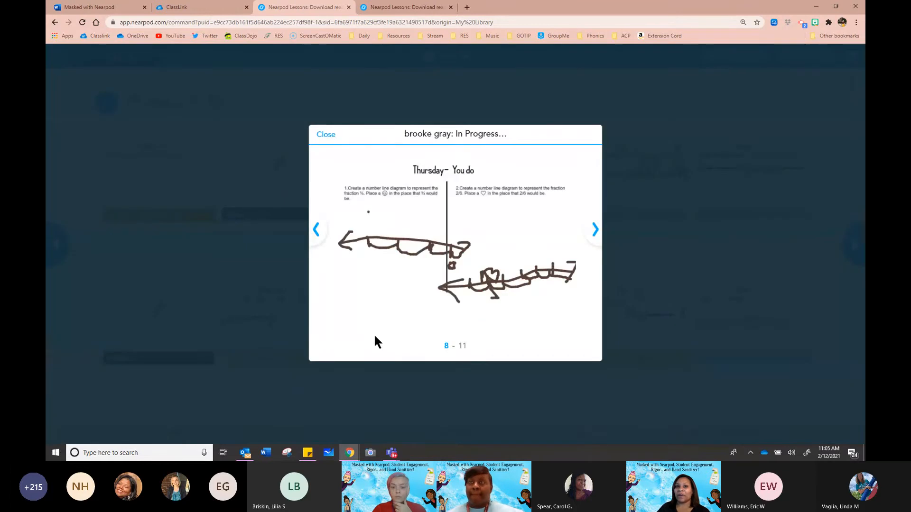
click(328, 138)
Go back two slides to Thursday- I do and open the annotation view to show the teacher's markings.
click(59, 244)
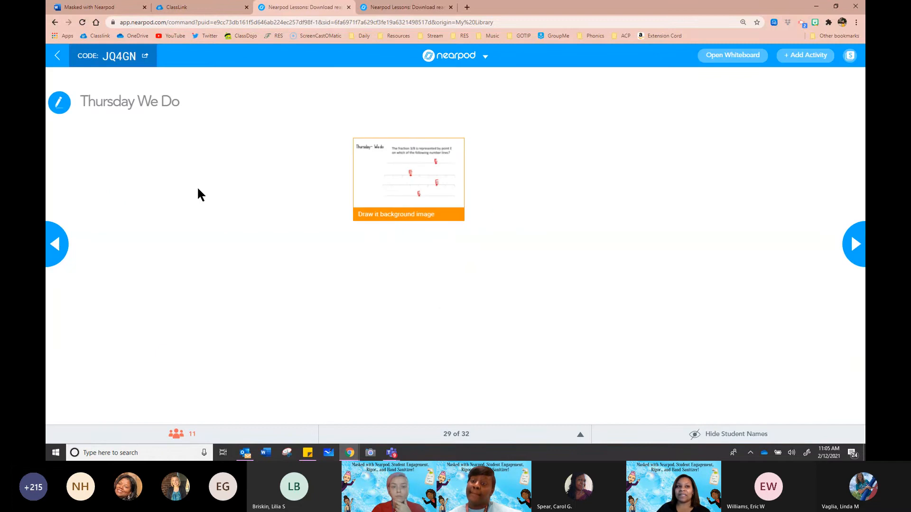
click(57, 244)
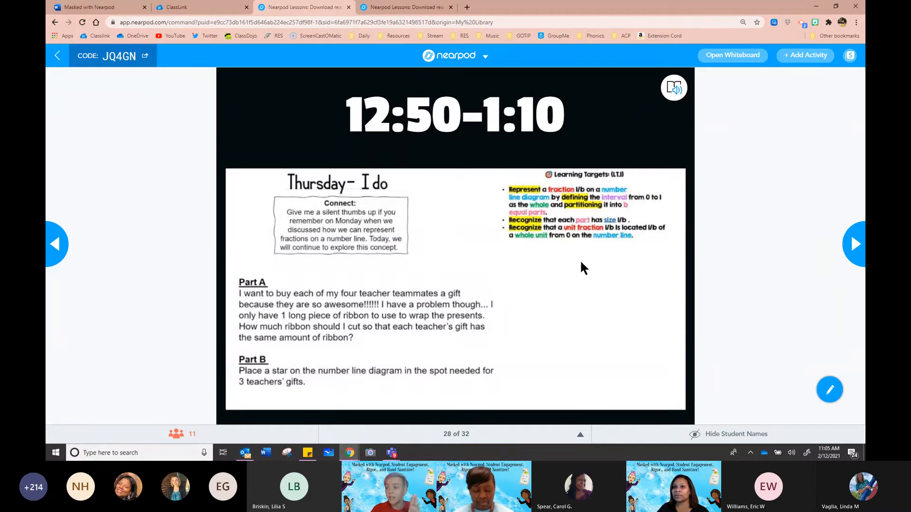
click(829, 390)
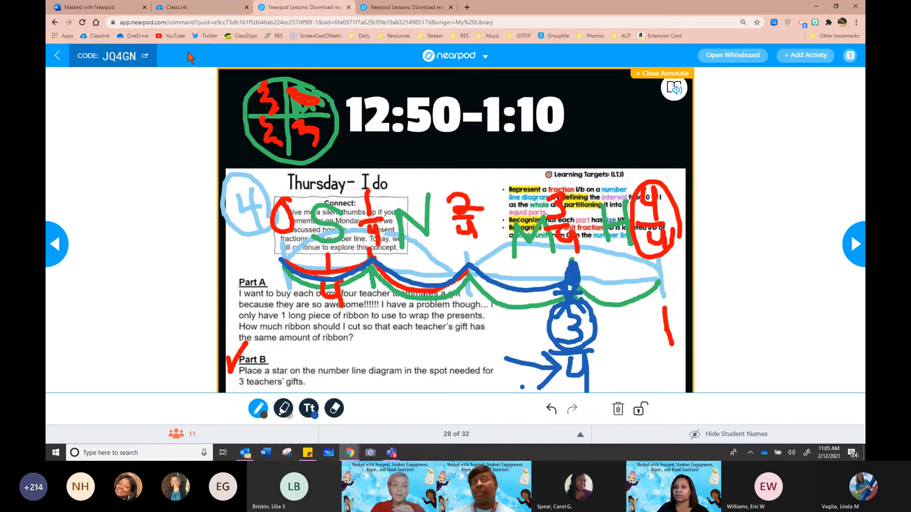
Reopen the Nearpod library from ClassLink, duplicate the Thursday 2/11/21 lesson, and select the copy's title for editing.
click(185, 8)
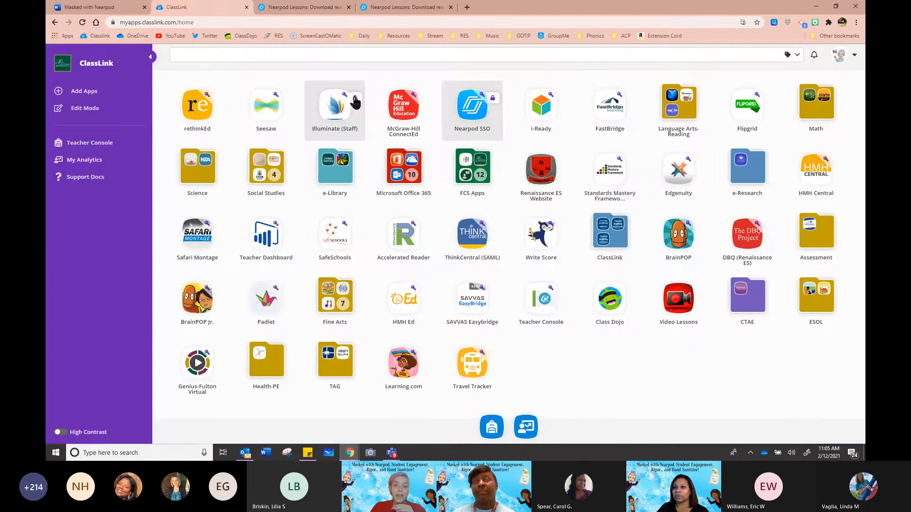
click(471, 118)
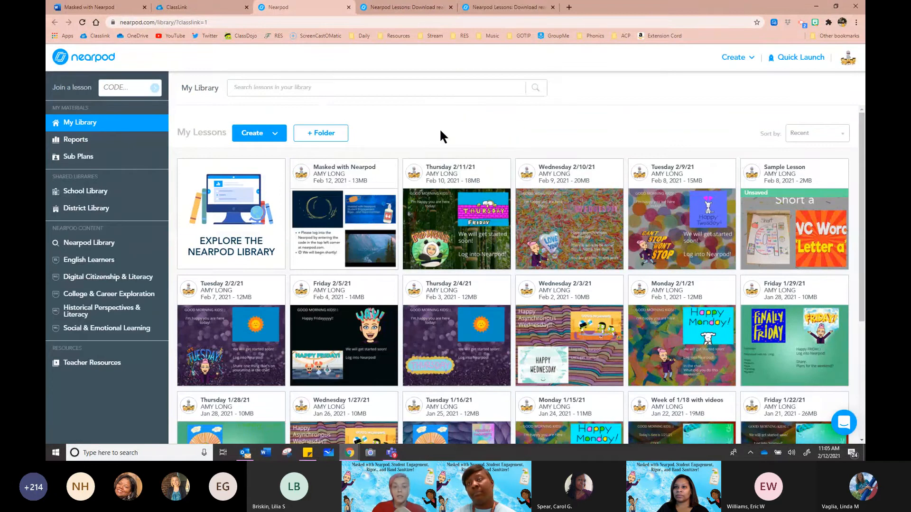
mouse_move(497, 161)
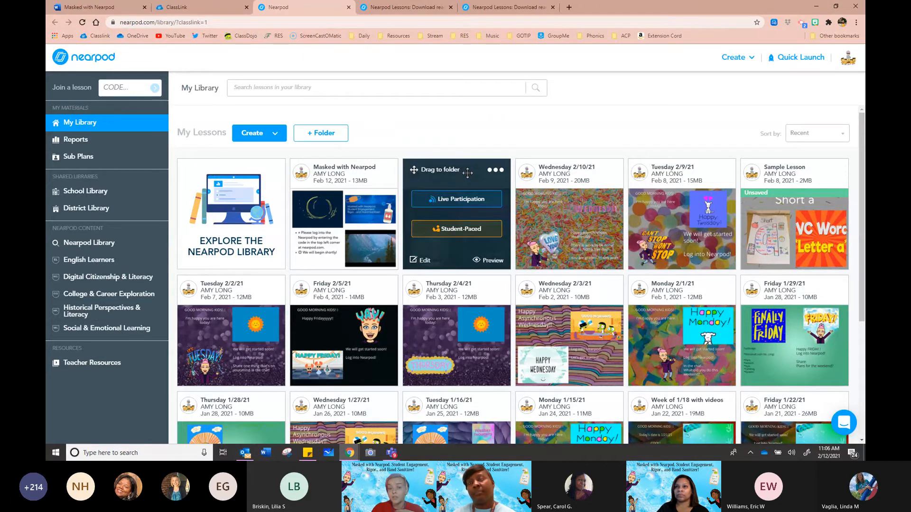
click(499, 171)
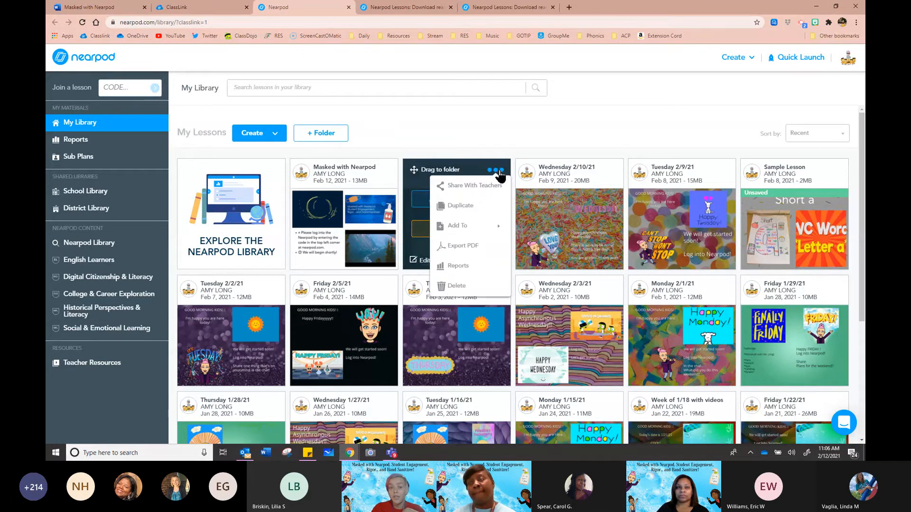
click(465, 205)
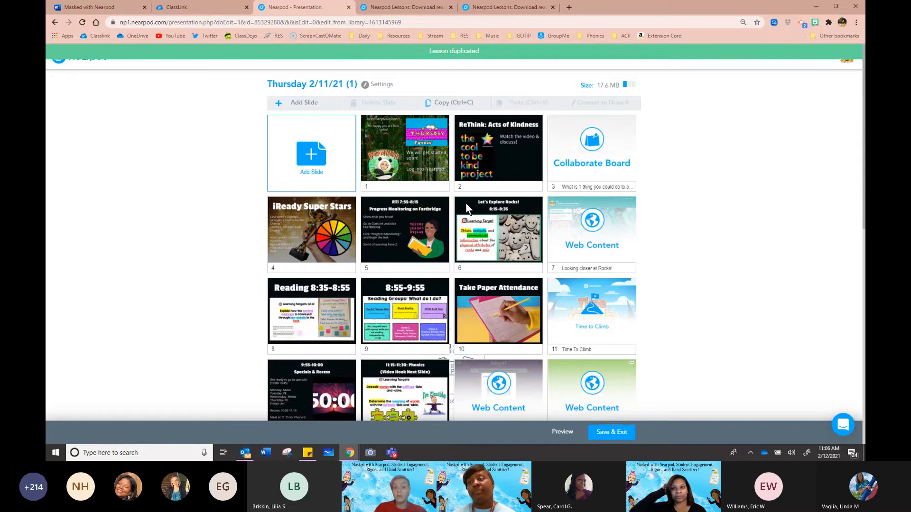
click(299, 84)
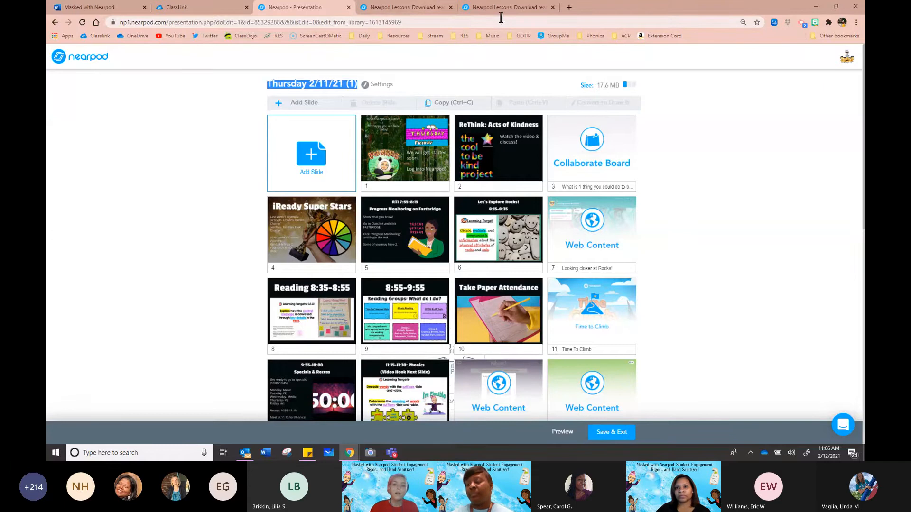
Return to the live Questions? slide, restore the teacher window beside the student view, and close the student's ended session.
click(506, 7)
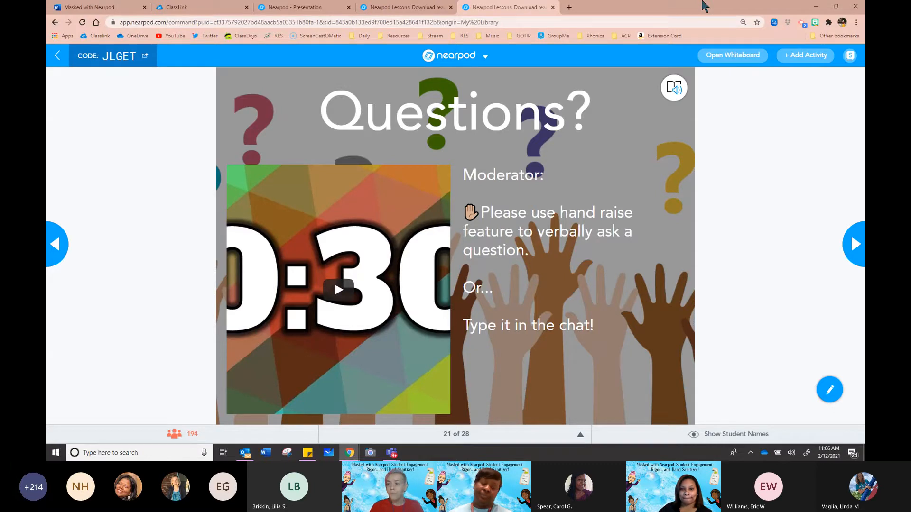
double_click(704, 5)
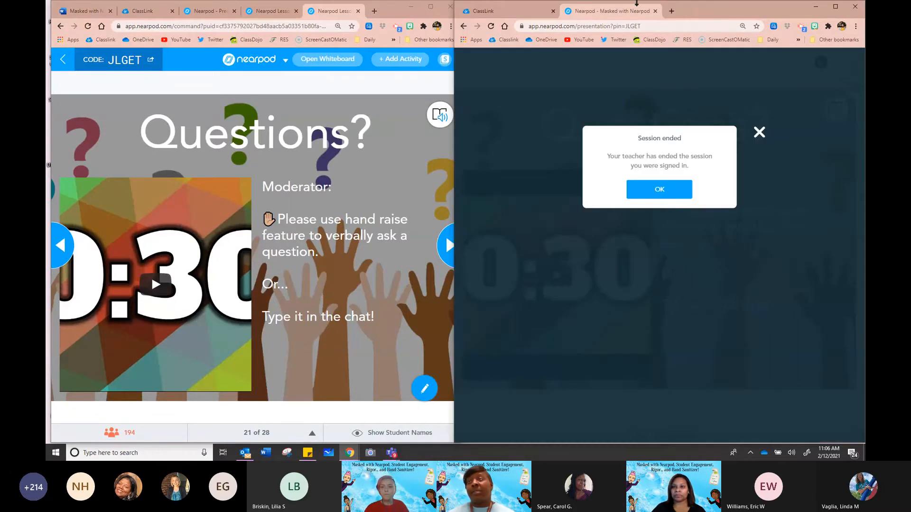
click(655, 11)
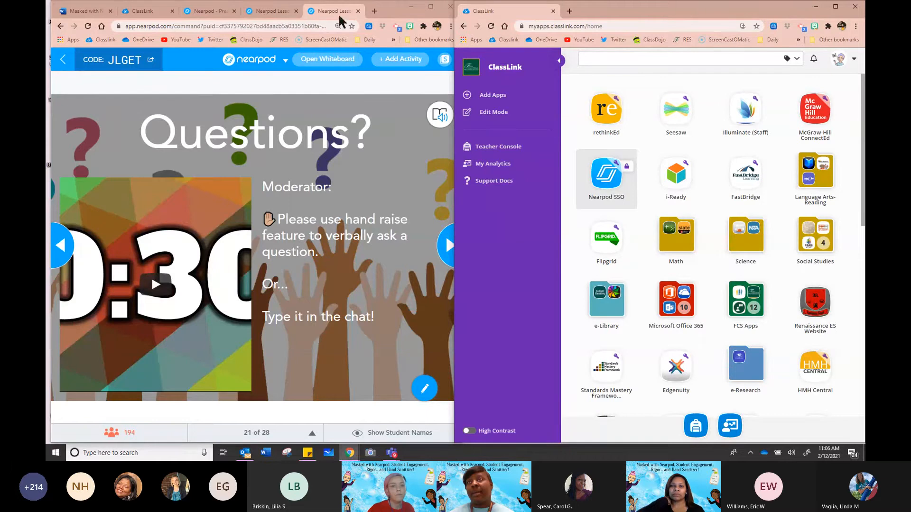
Open the Nearpod library from ClassLink in the teacher window.
click(139, 12)
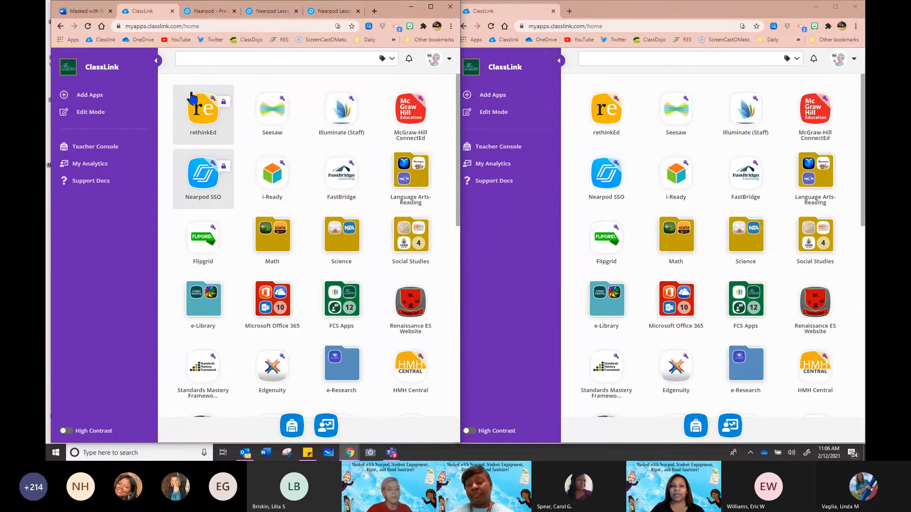
click(213, 187)
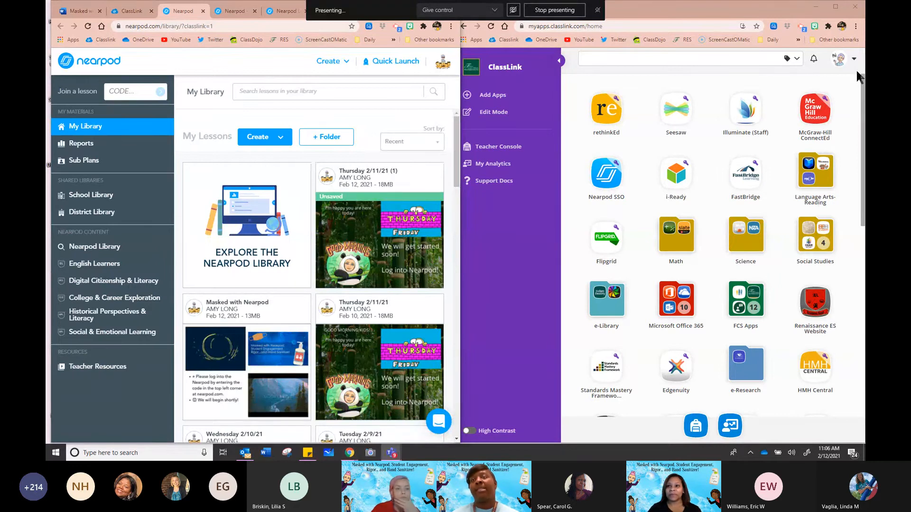
click(200, 14)
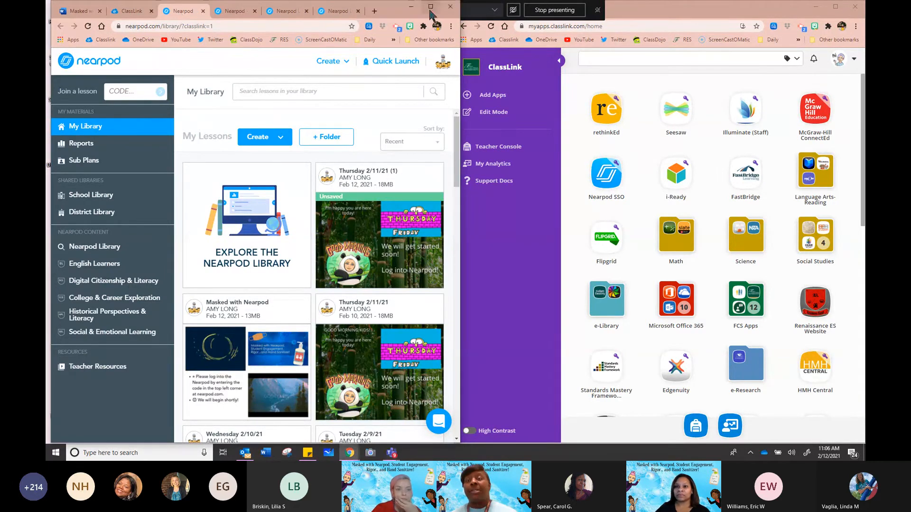
click(431, 6)
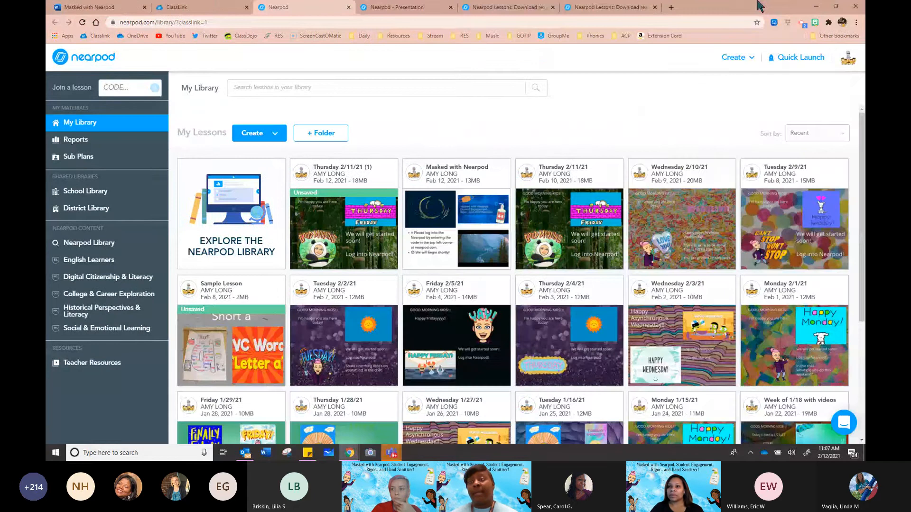
click(836, 6)
drag(865, 64, 902, 15)
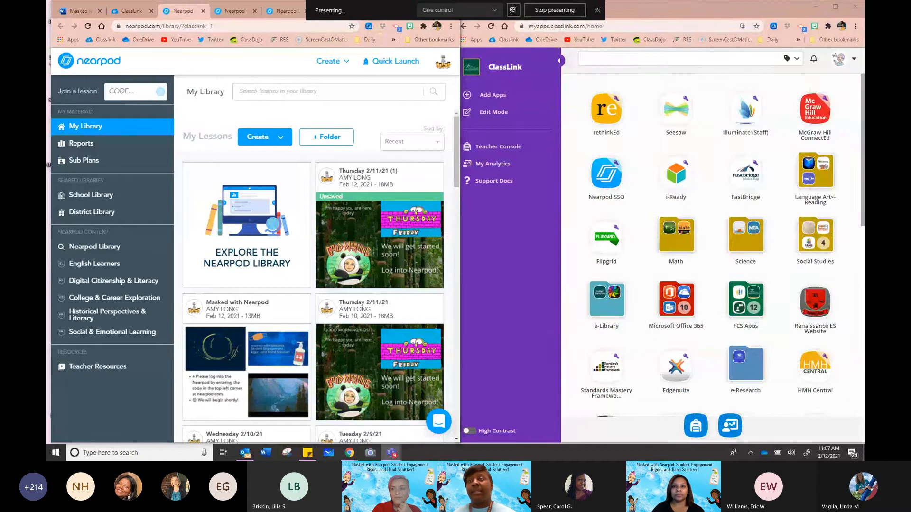
Maximize the teacher's Nearpod library window, view the creation options and browse through the saved lessons.
click(175, 7)
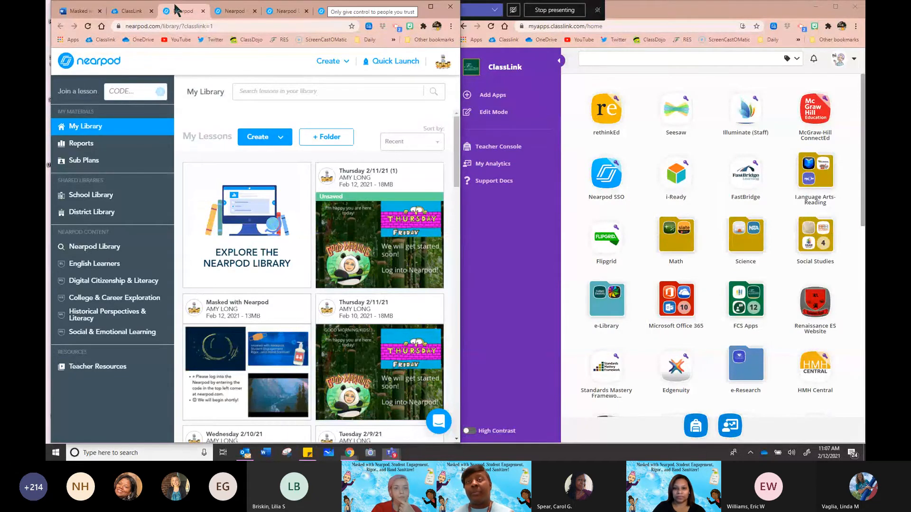
click(431, 7)
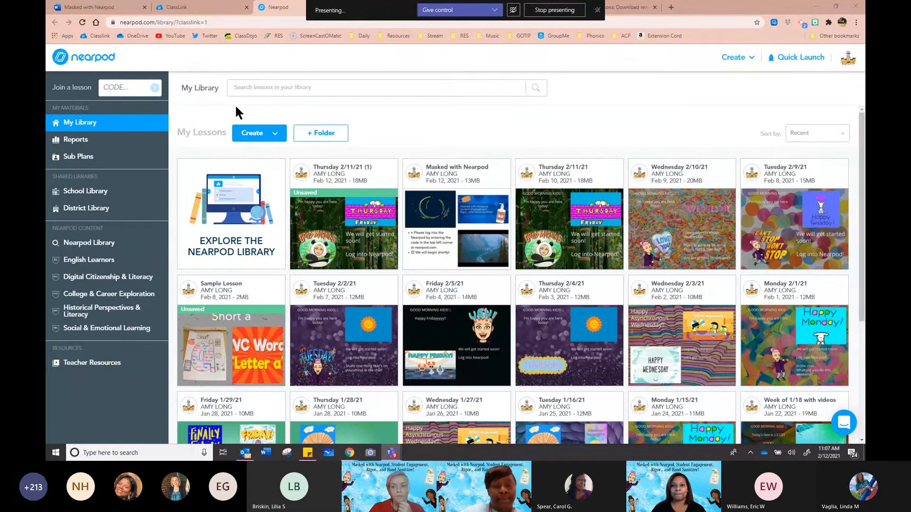
click(259, 139)
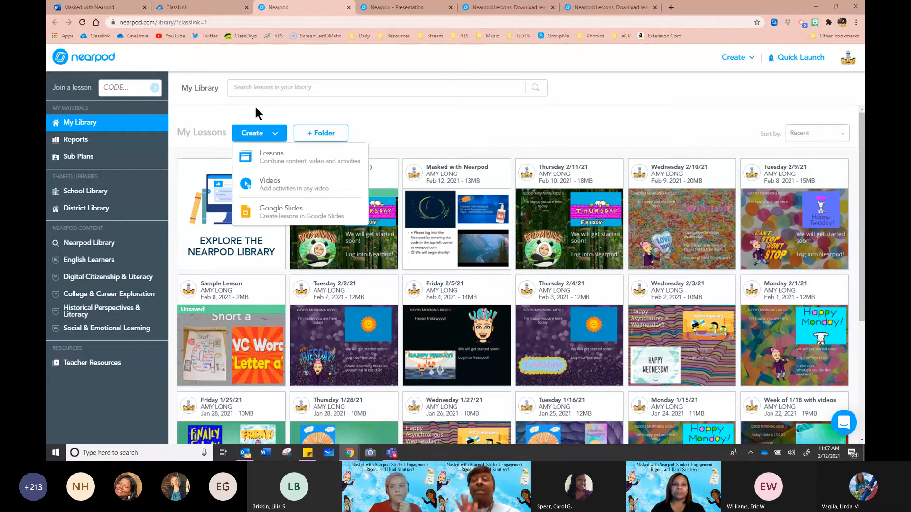
click(255, 104)
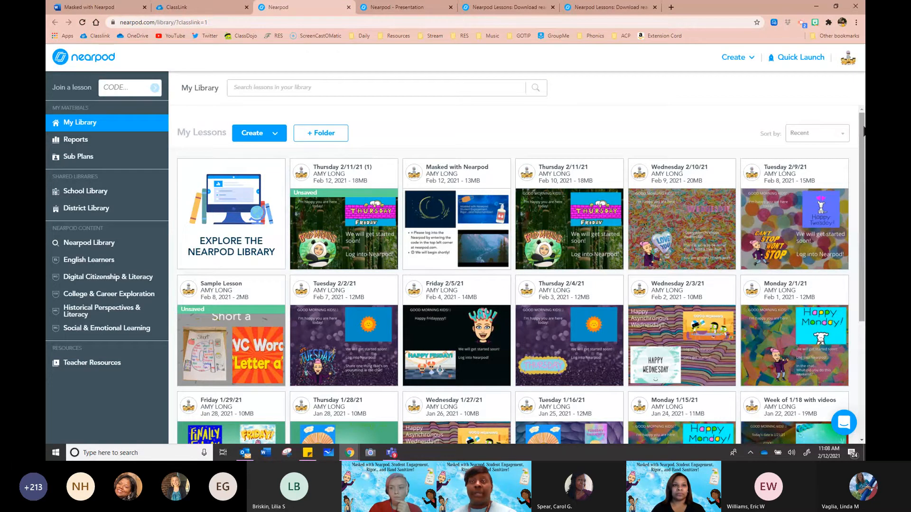
scroll(863, 133, down, 4)
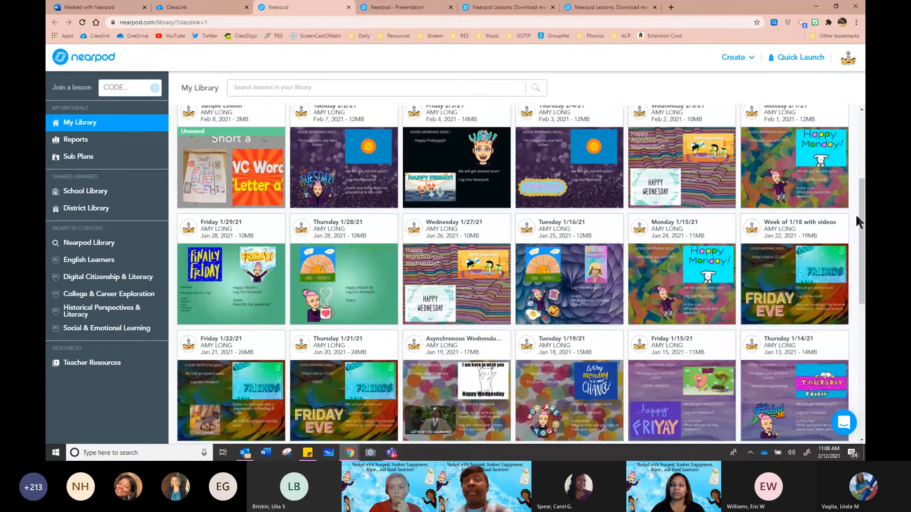
mouse_move(855, 213)
mouse_down()
mouse_move(852, 323)
mouse_move(853, 222)
mouse_up()
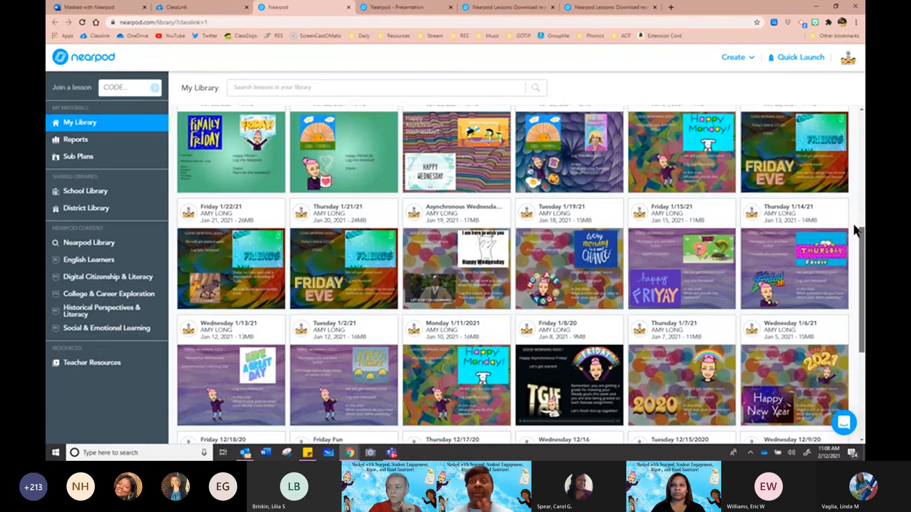
drag(854, 225, 853, 108)
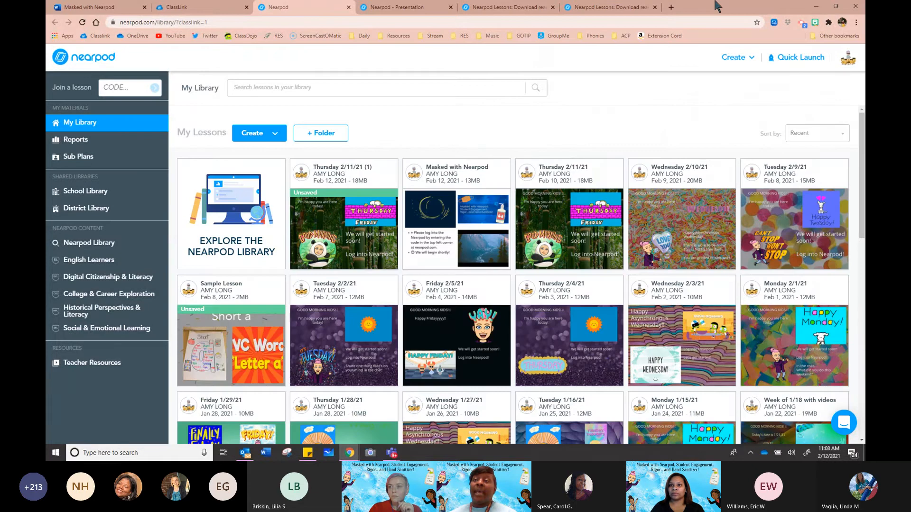
Restore the Nearpod library to half the screen and bring the Teams meeting window beside it.
click(836, 6)
drag(865, 52, 507, 14)
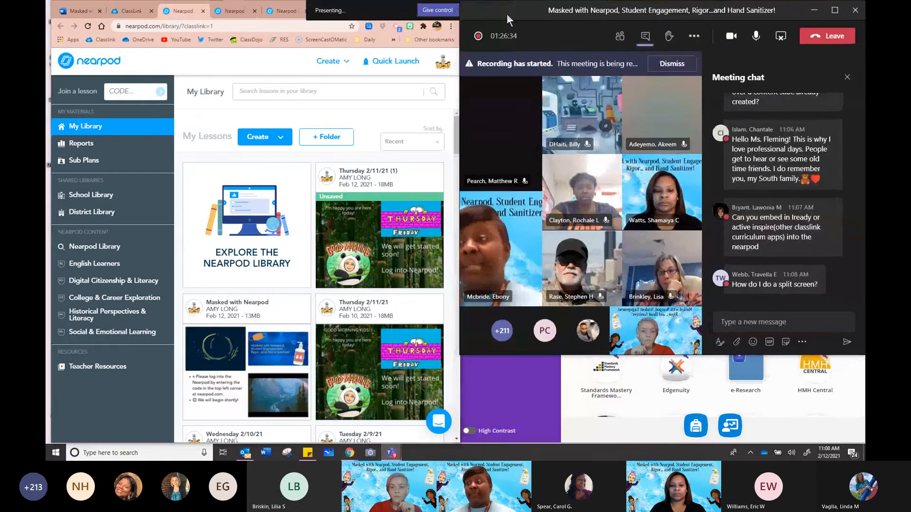
click(802, 318)
text(Web l)
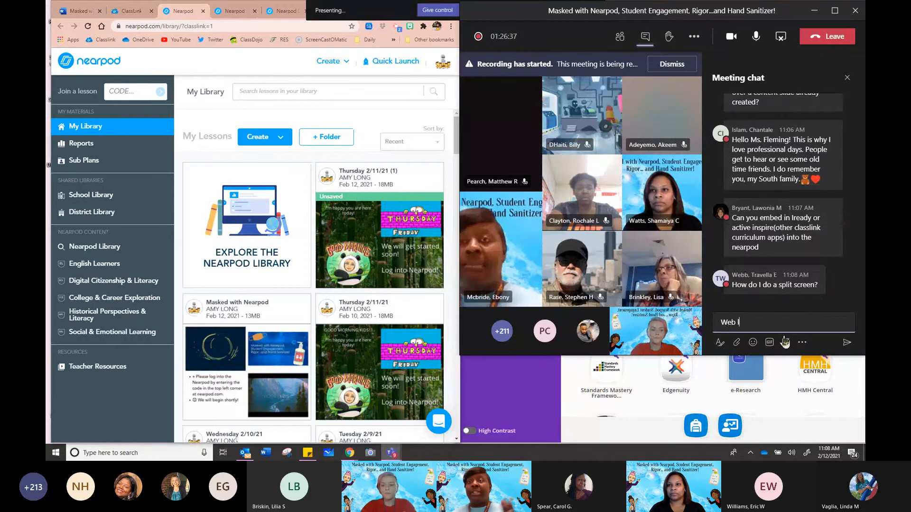
text(ike this)
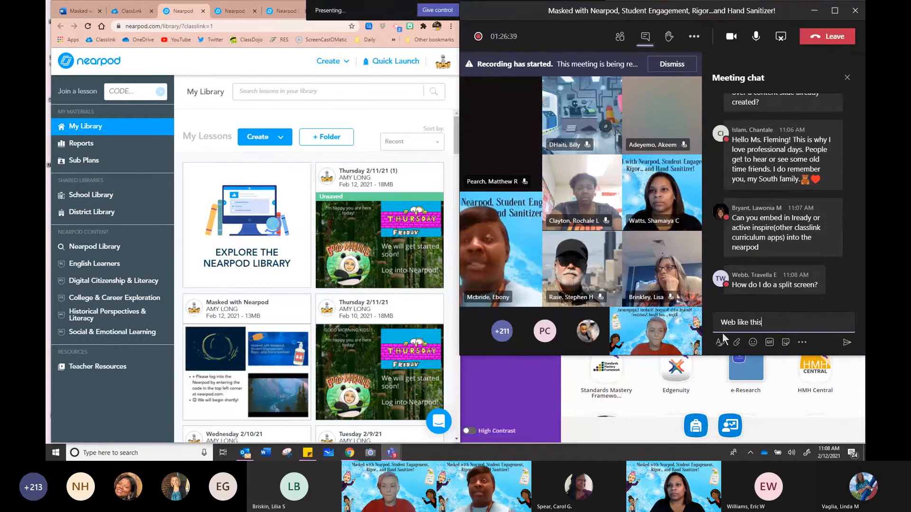
key(ctrl+a)
key(BackSpace)
Reply in the meeting chat with "like this- minimize", mentioning the participant who asked how to do a split screen.
text(@w)
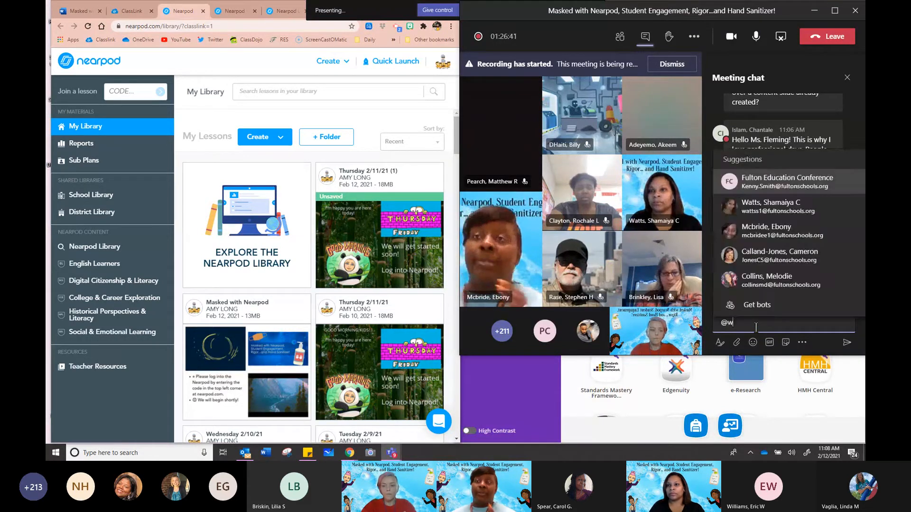
text(ebb)
key(Return)
text(like ti)
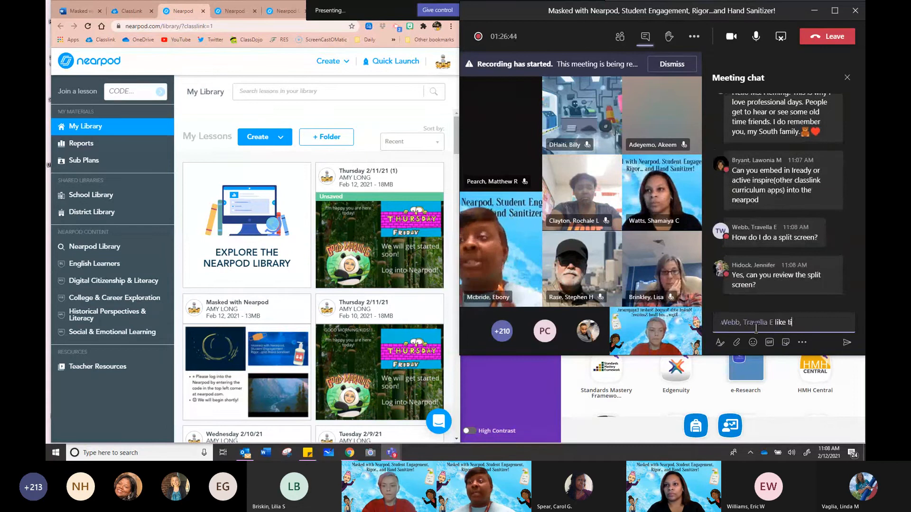
key(BackSpace)
text(his)
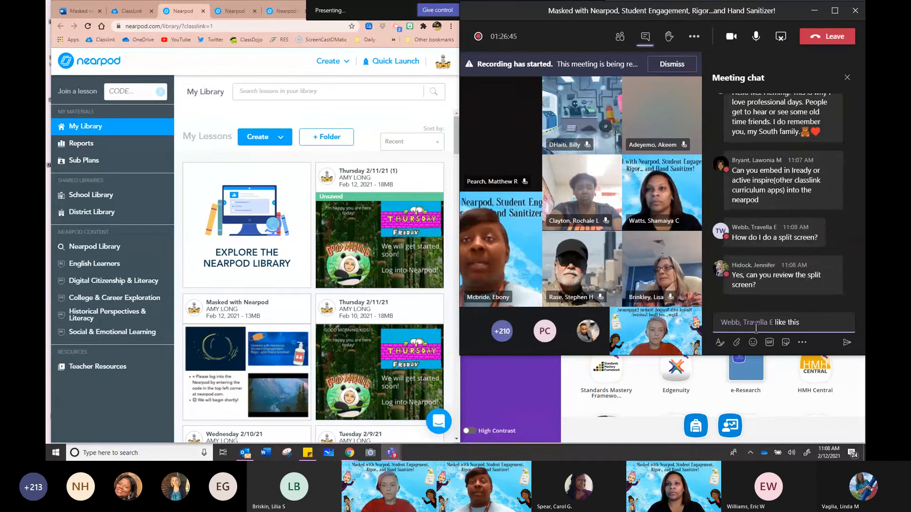
text(- min)
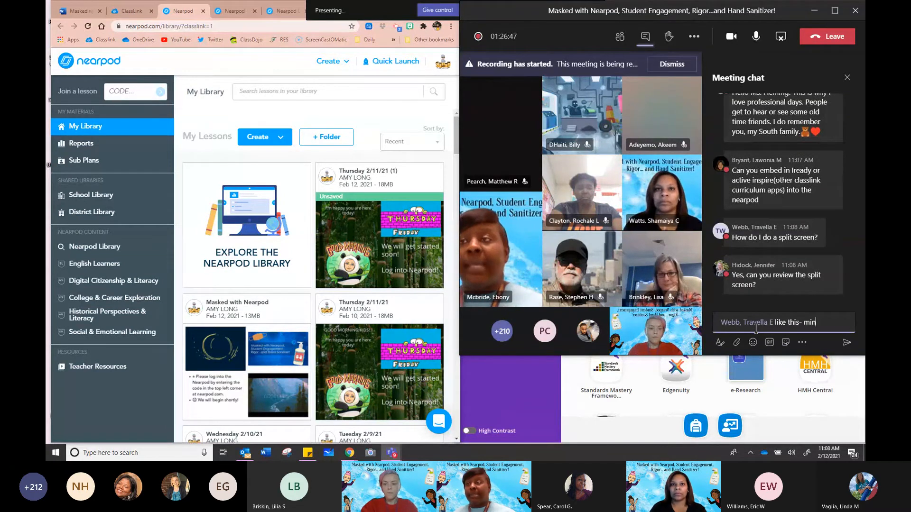
text(imize)
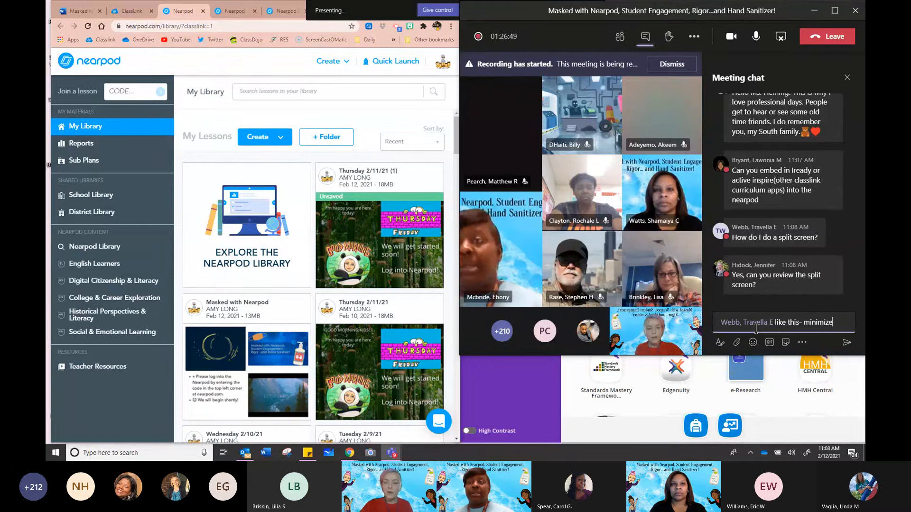
key(Return)
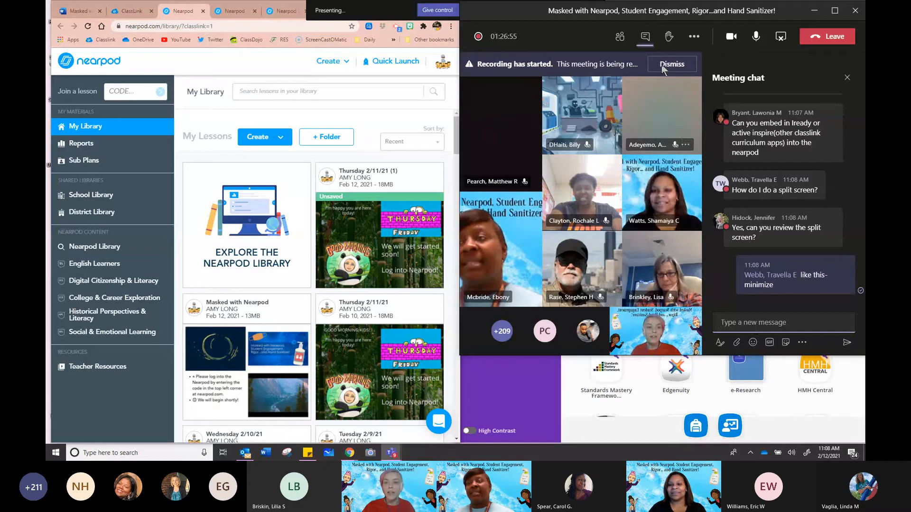
Demonstrate the split screen by fitting the Teams meeting window beside the Nearpod library, and move it off the shared screen.
double_click(749, 15)
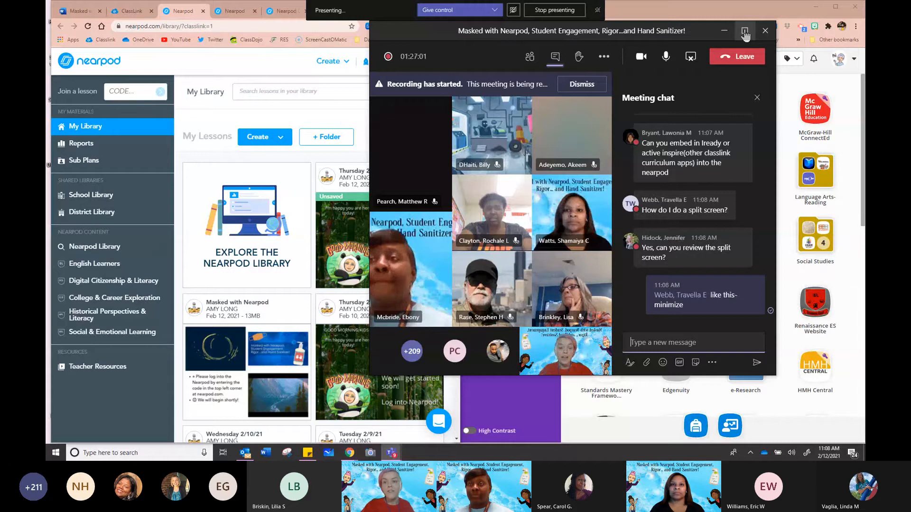
drag(669, 39, 759, 21)
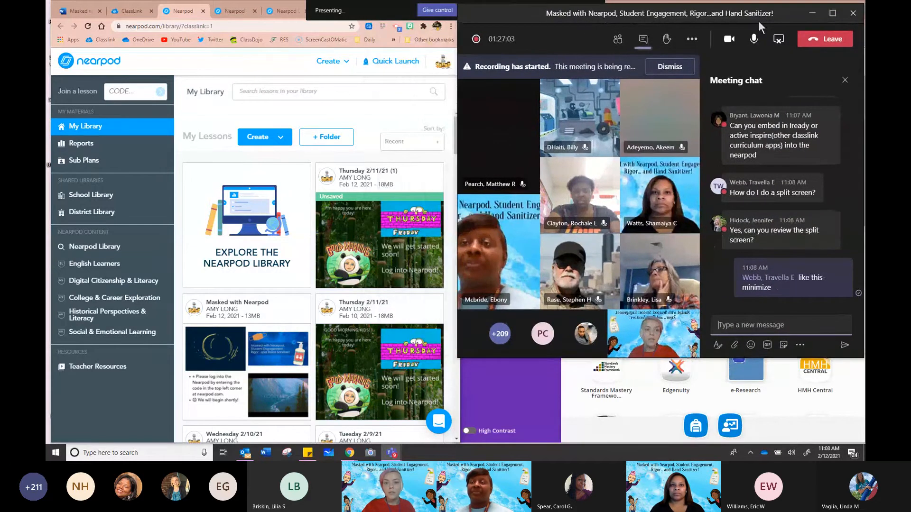
mouse_move(459, 124)
mouse_down()
mouse_move(579, 131)
mouse_move(325, 140)
mouse_move(462, 143)
mouse_up()
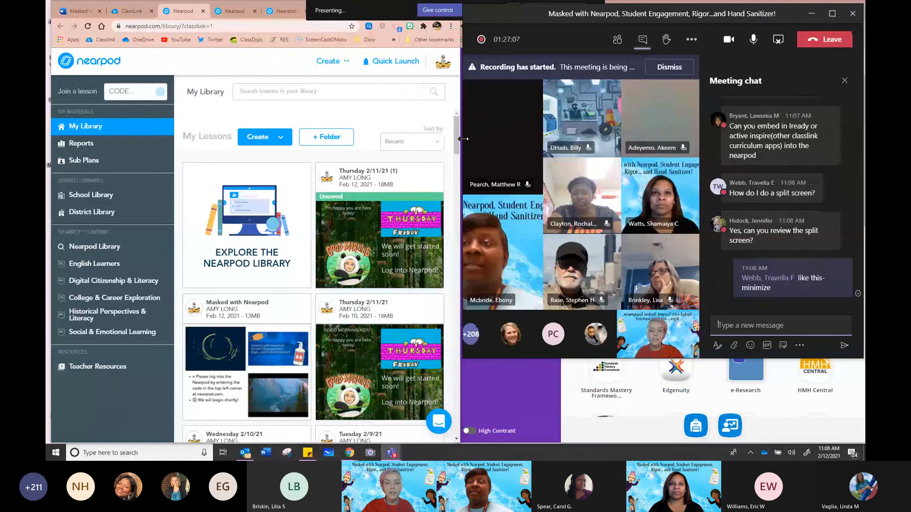
mouse_move(419, 317)
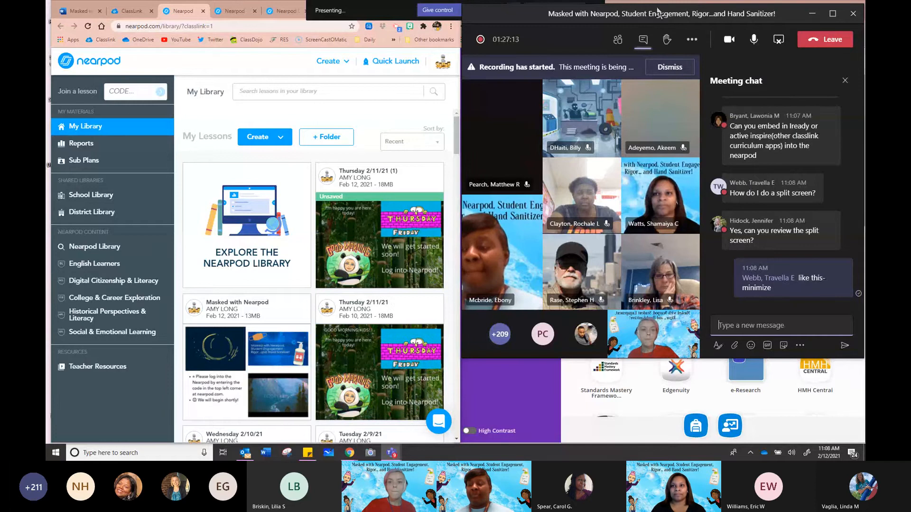
drag(657, 13, 910, 59)
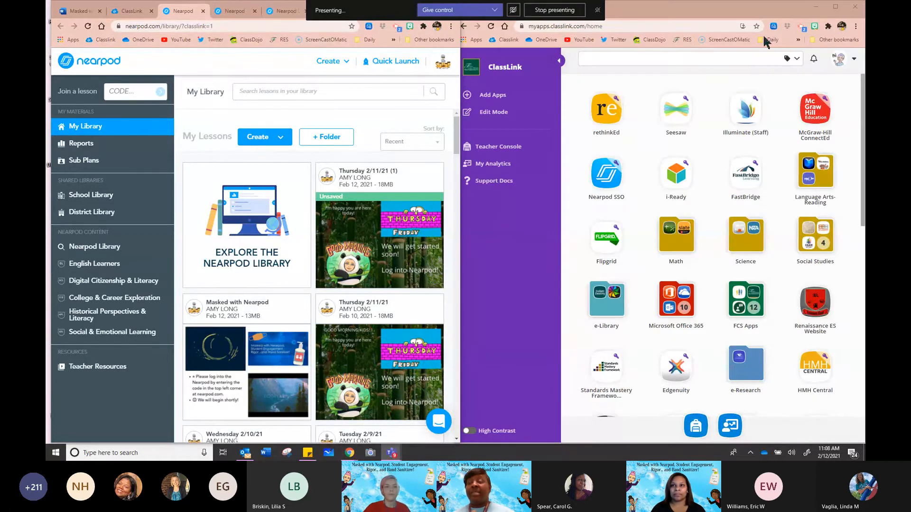
Maximize the Nearpod library window and create a new lesson.
click(447, 20)
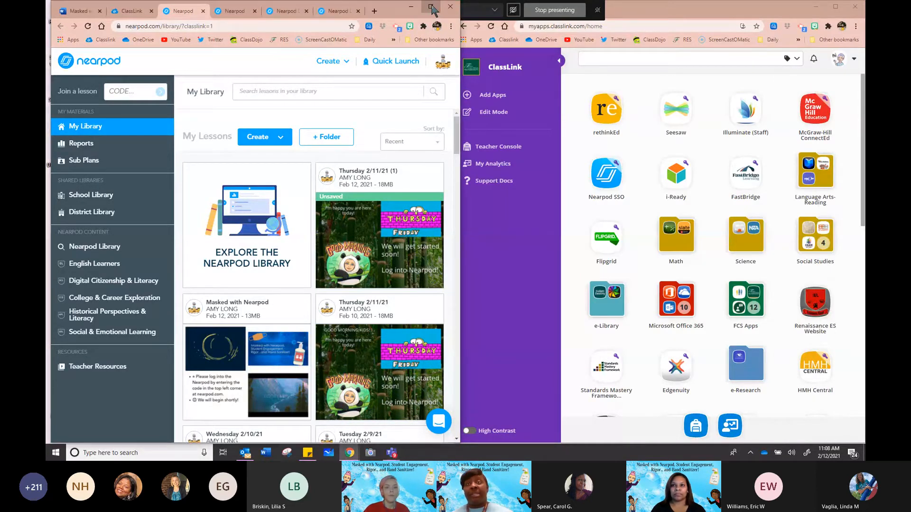
click(430, 8)
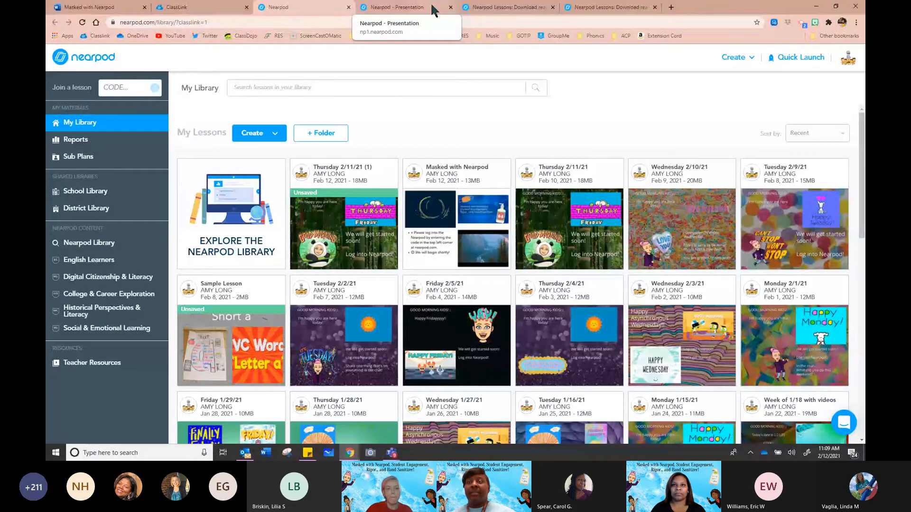
click(257, 134)
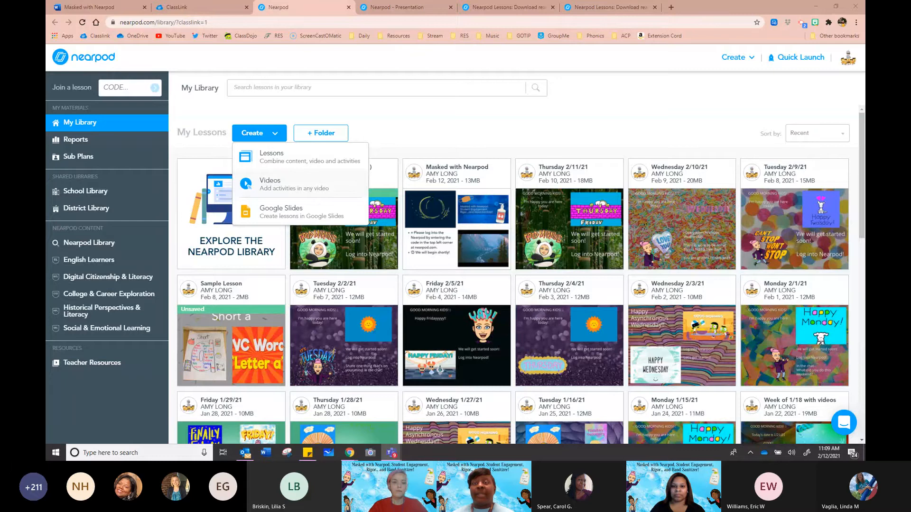
click(261, 156)
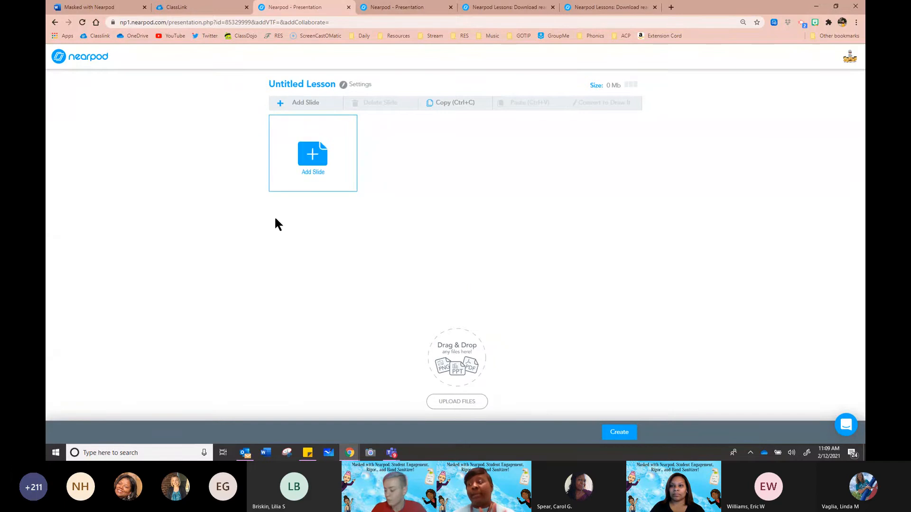
View the file upload options for the new lesson and close them without adding anything.
key(alt+Tab)
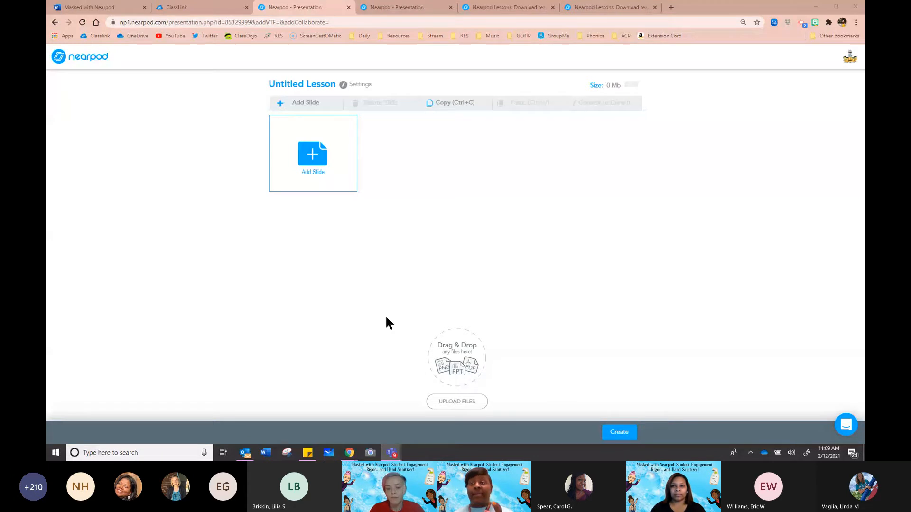
click(446, 373)
click(456, 402)
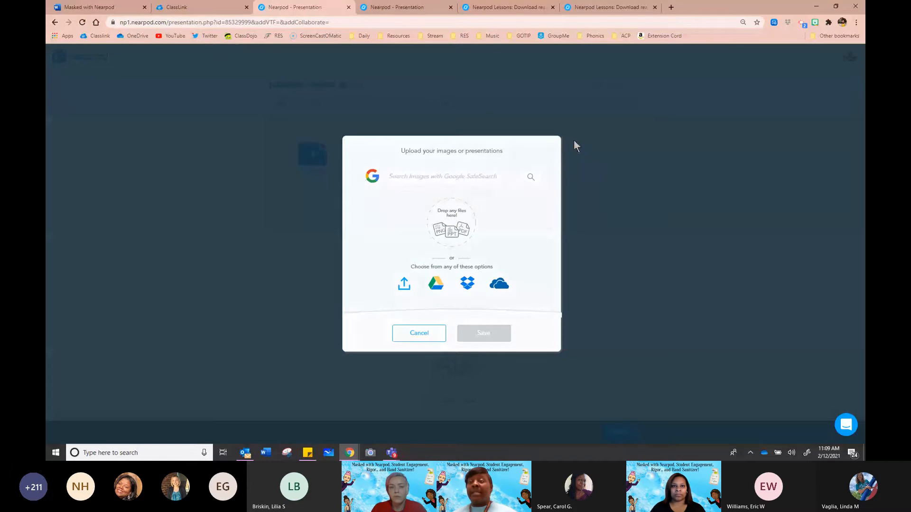
click(570, 141)
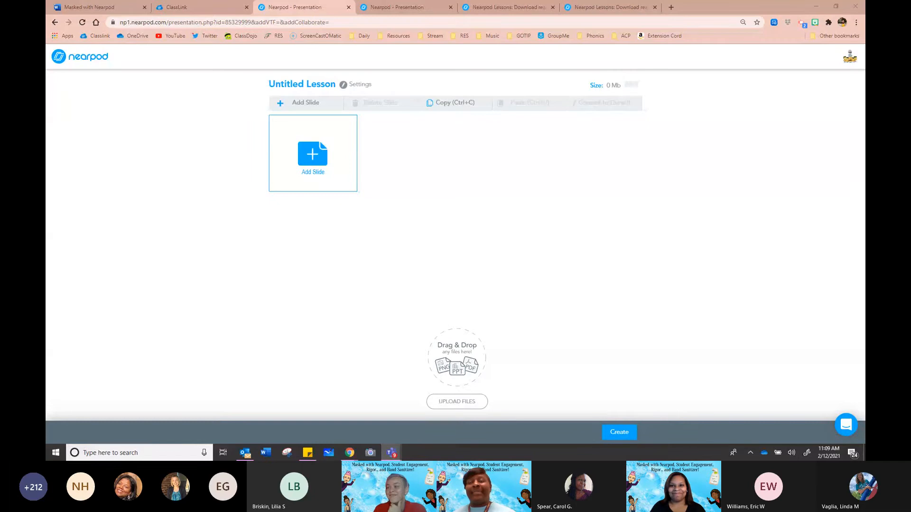
Rename the untitled lesson as "Nearpod Rocks!".
click(306, 81)
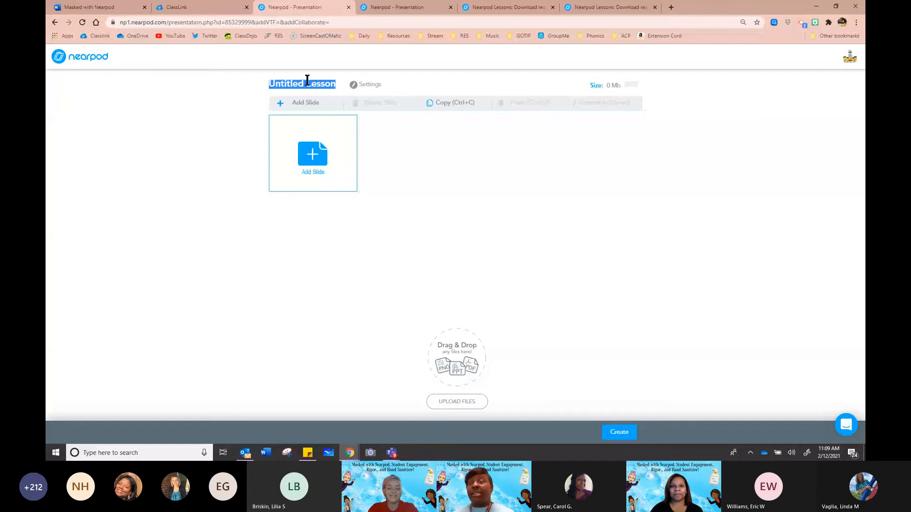
text(Nearpo)
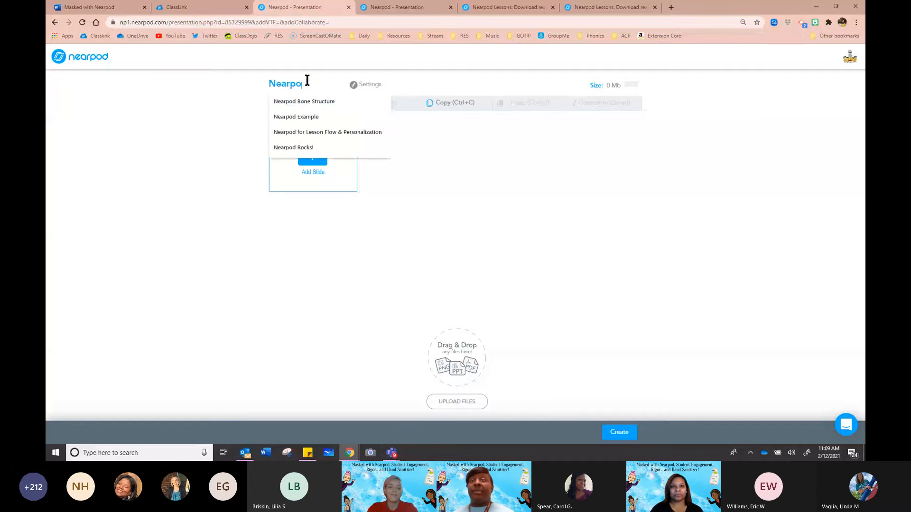
text(d Rocks!)
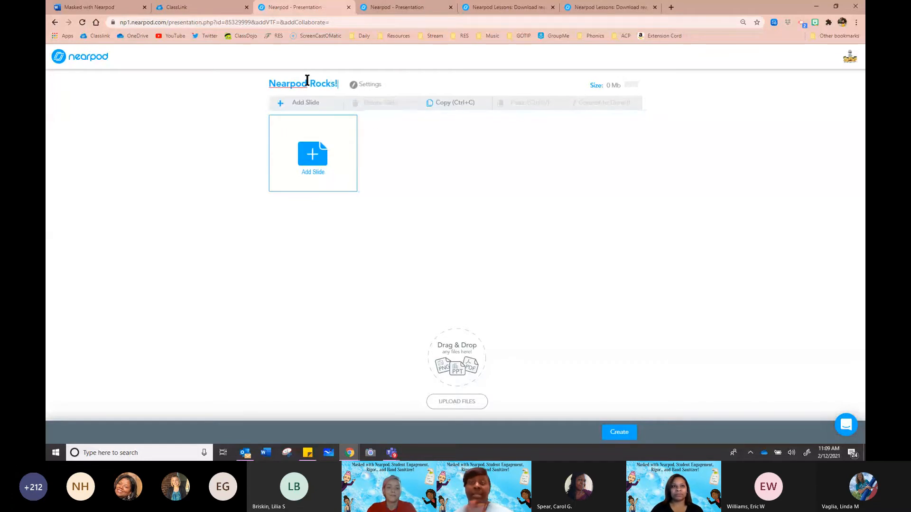
key(Return)
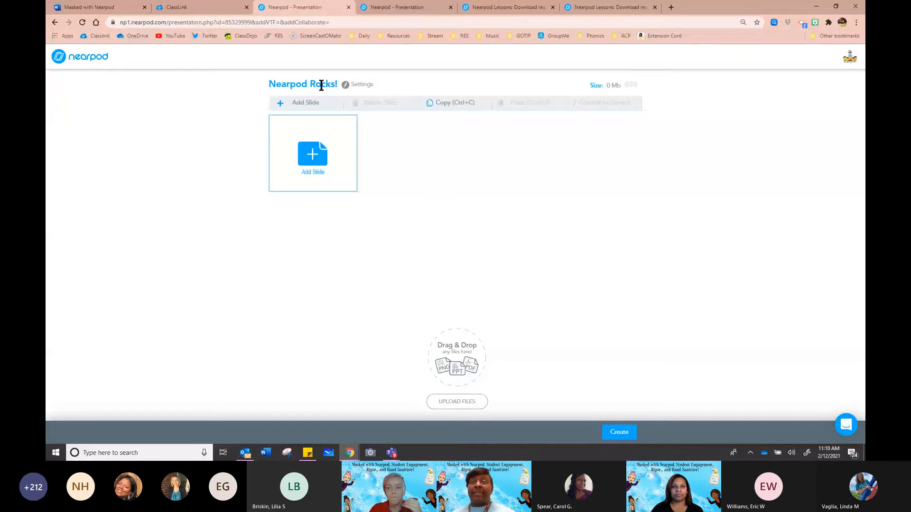
Add a Slide from the content types to the lesson after checking the available activities.
click(317, 154)
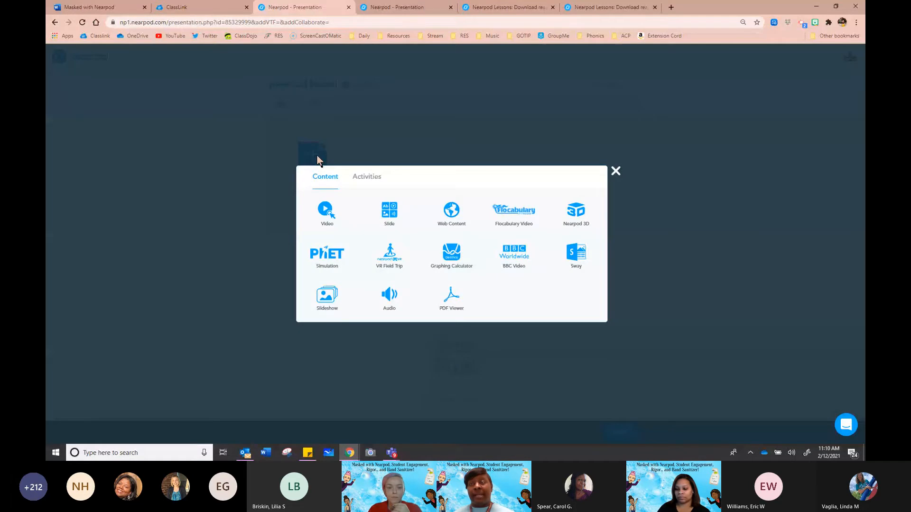
click(378, 176)
click(320, 181)
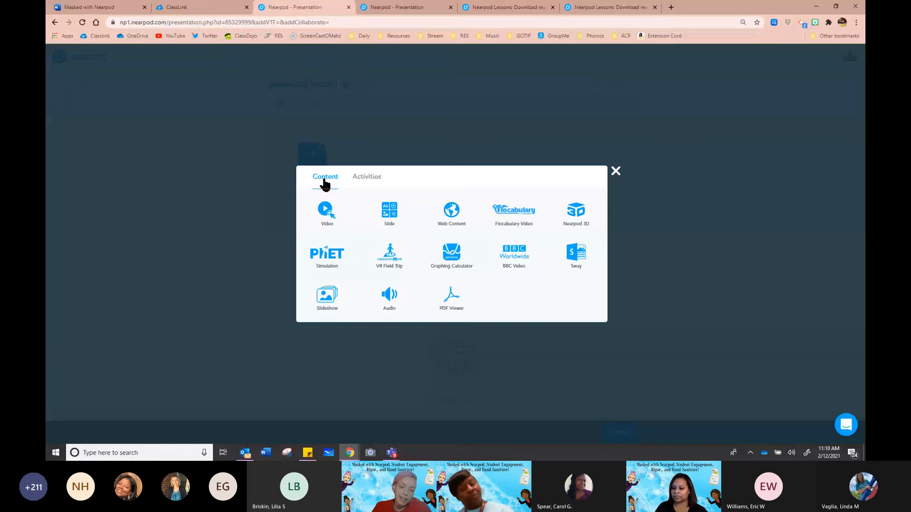
click(397, 222)
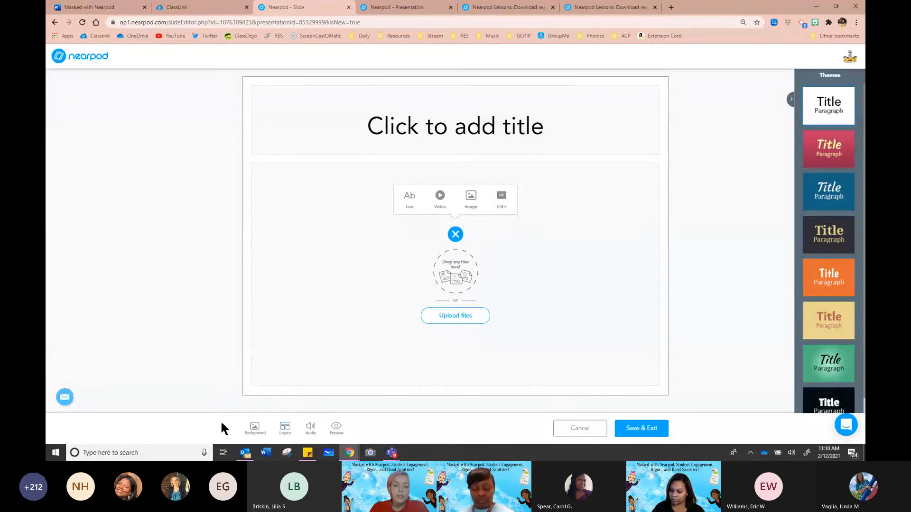
click(256, 433)
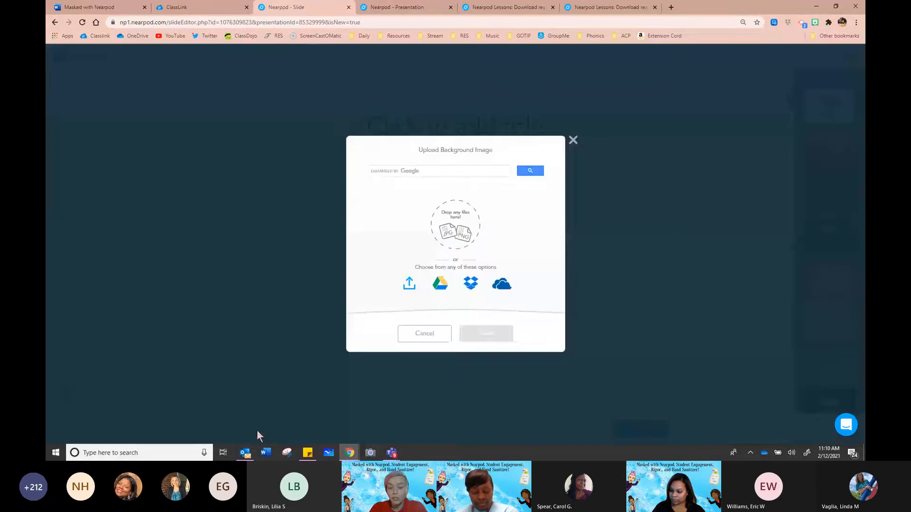
click(424, 169)
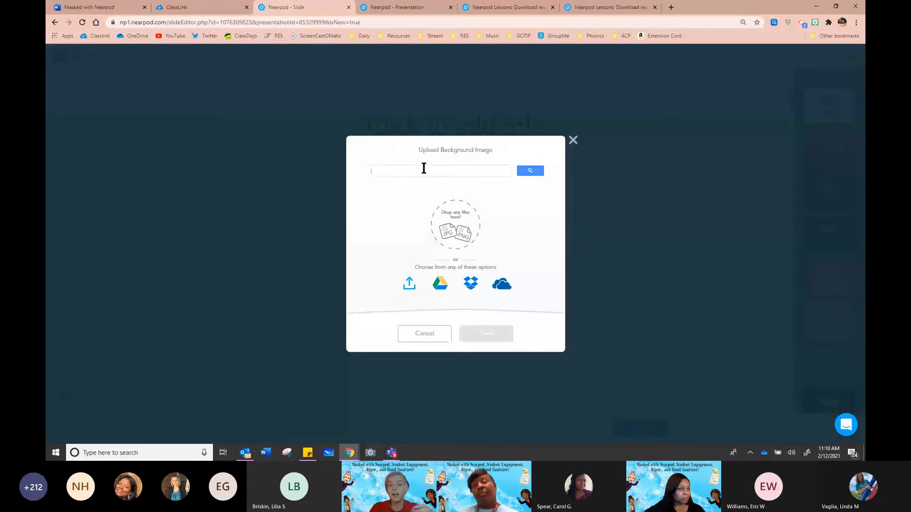
click(573, 141)
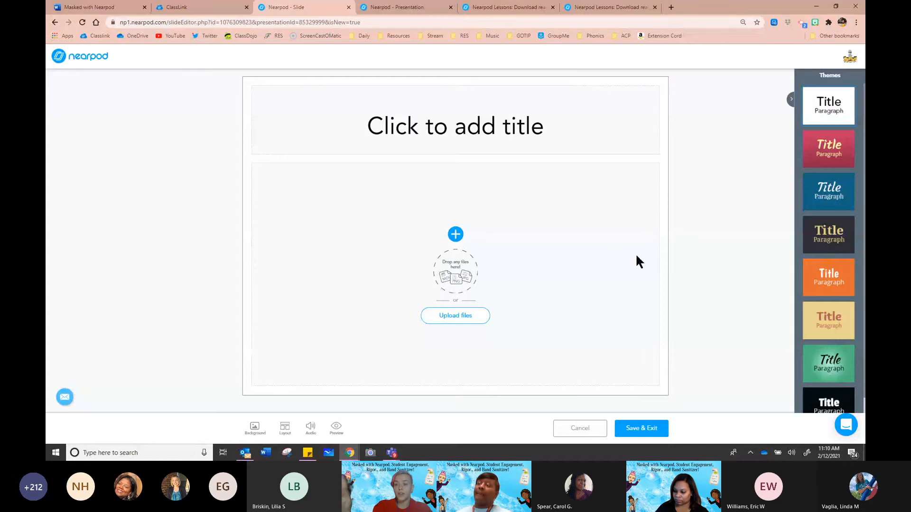
Search background images for "glitter", apply the dark multicolored glitter picture to the slide, and set the slide text color to white.
click(255, 428)
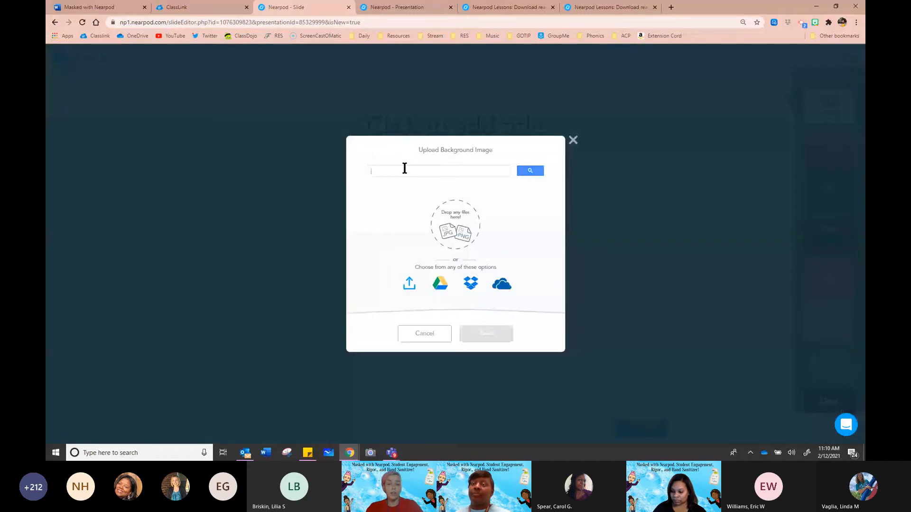
text(glitt)
text(er)
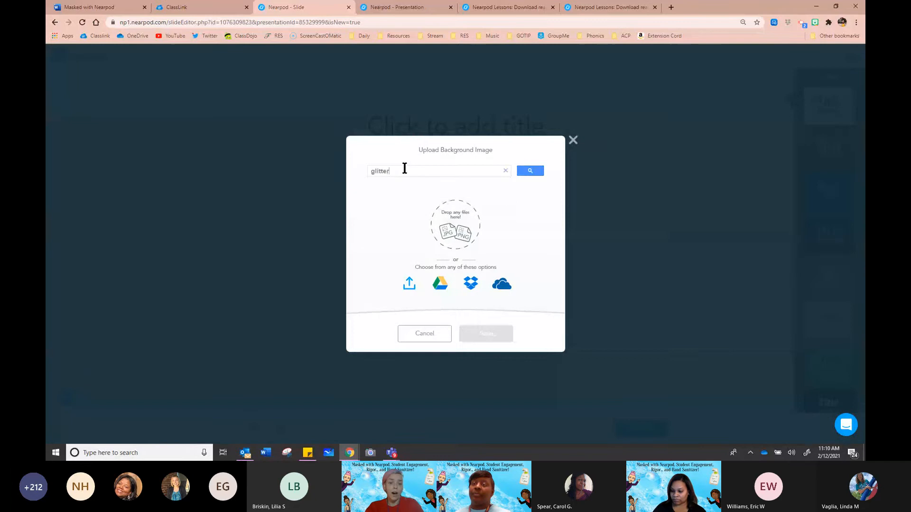
key(Return)
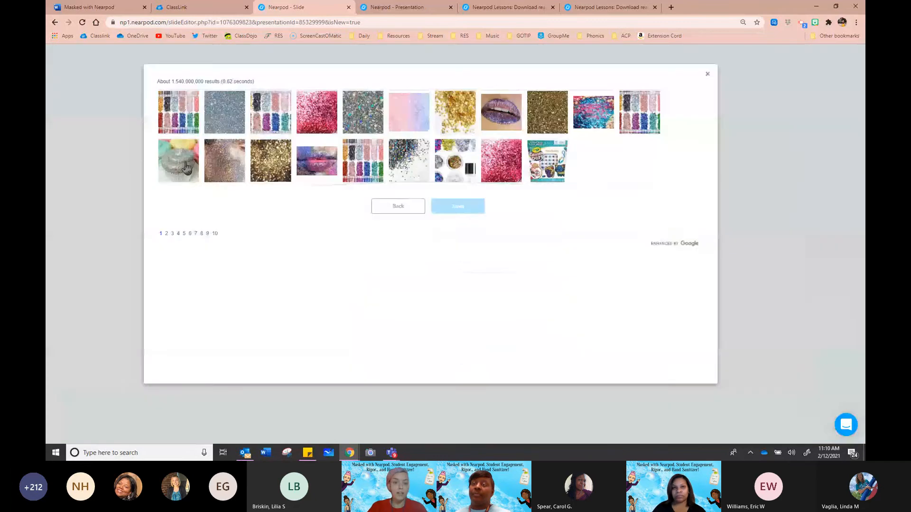
click(363, 112)
click(469, 209)
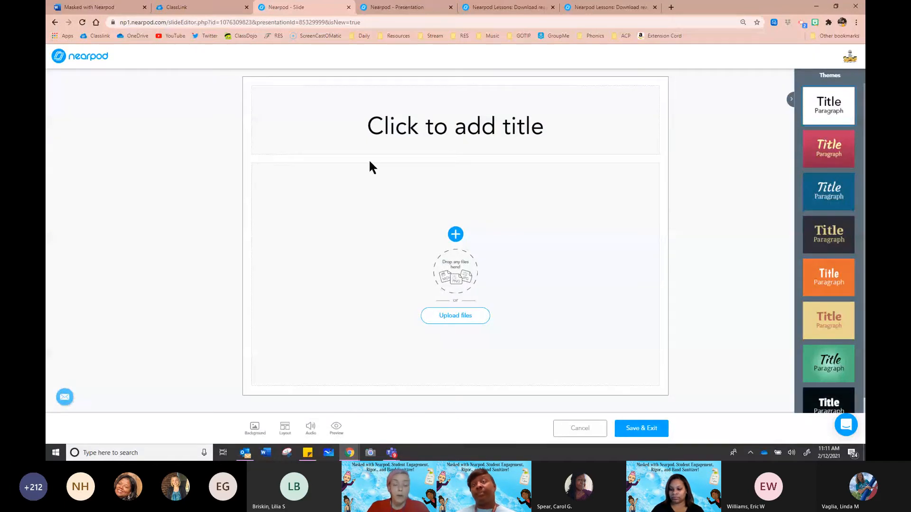
click(254, 428)
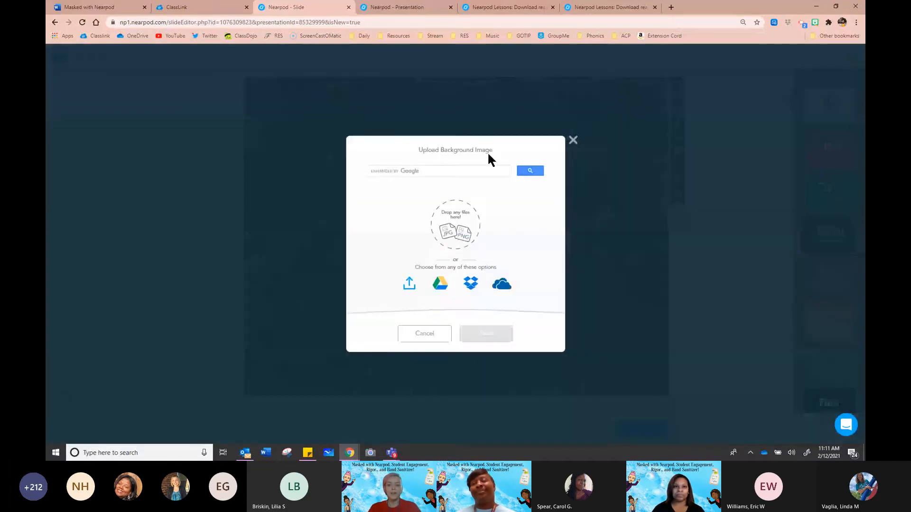
click(572, 140)
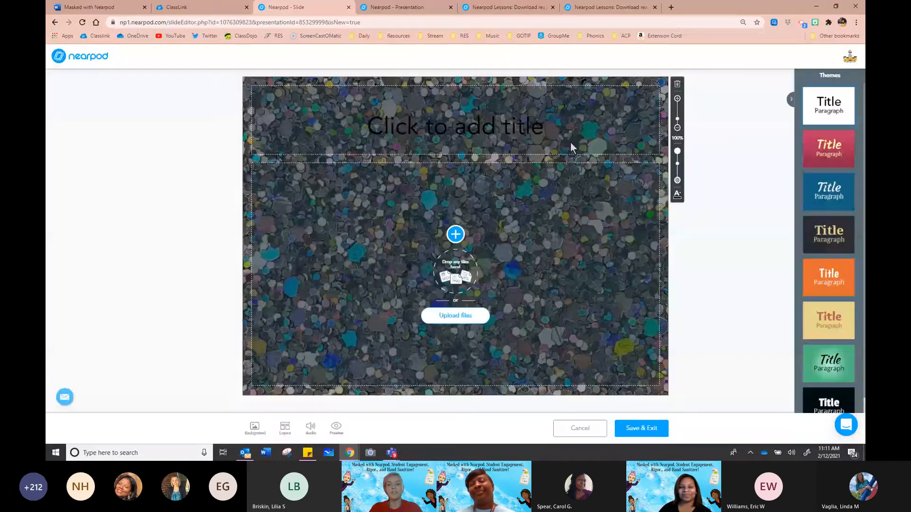
click(677, 195)
click(680, 221)
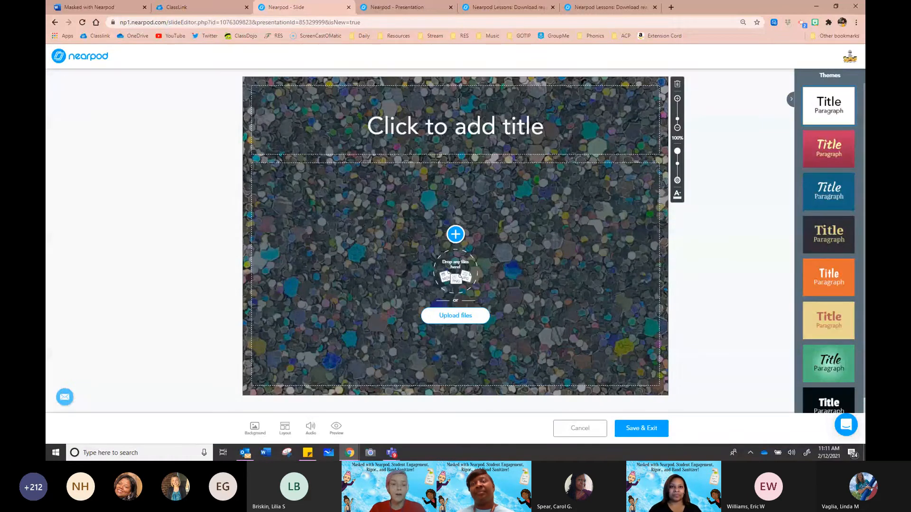
Try the One element and Title + one element layouts on the slide, and apply Title + two elements.
click(283, 432)
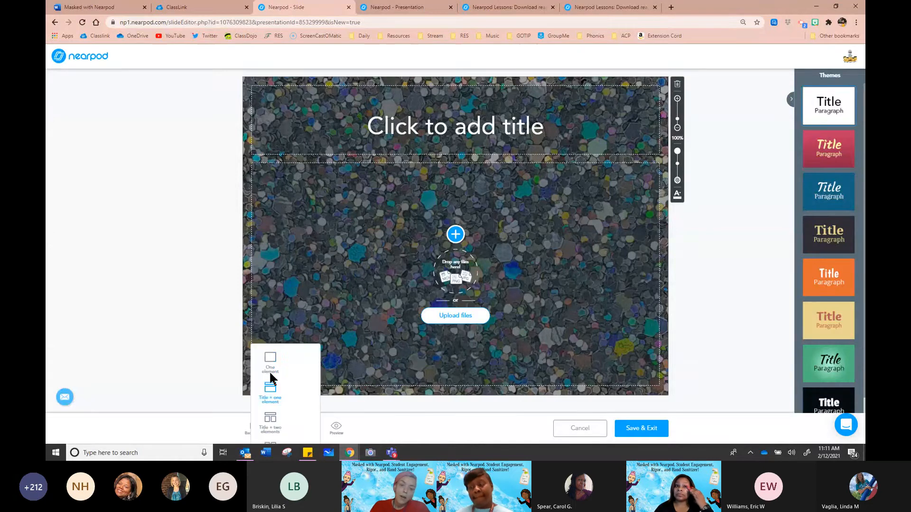
click(267, 357)
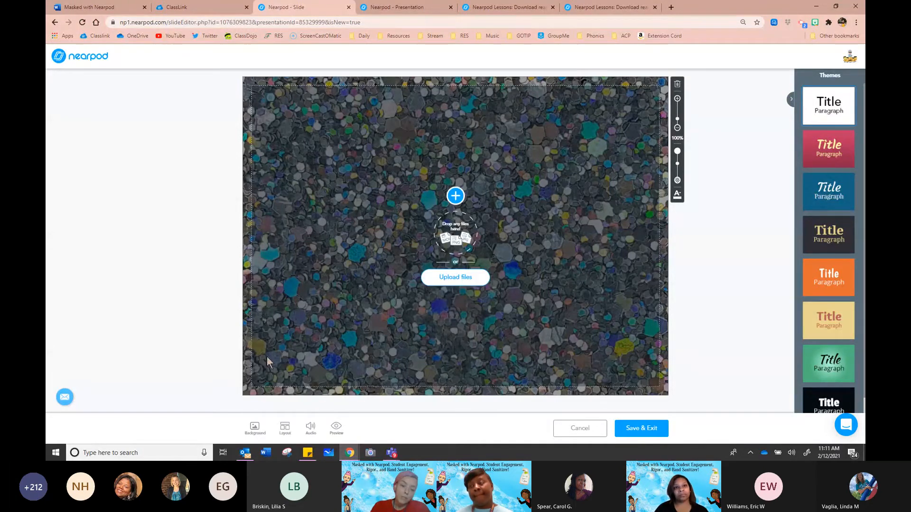
click(283, 428)
click(273, 400)
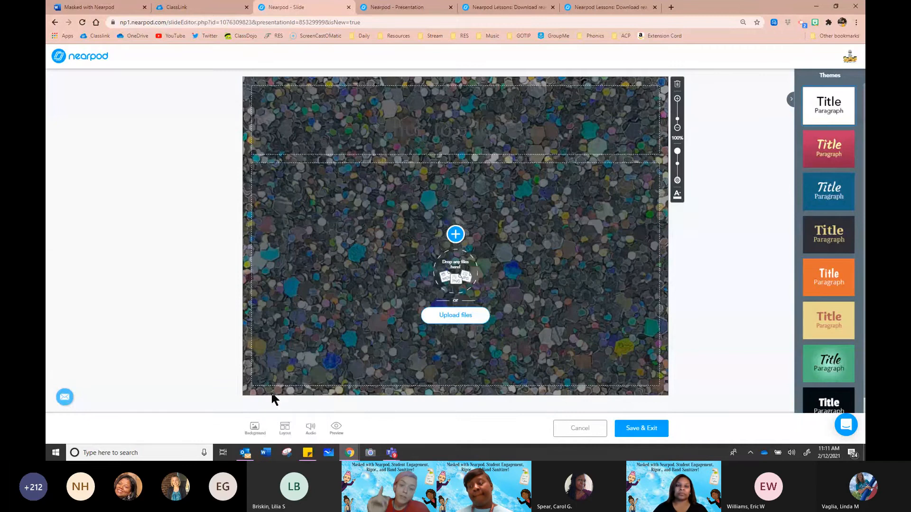
click(285, 429)
click(277, 428)
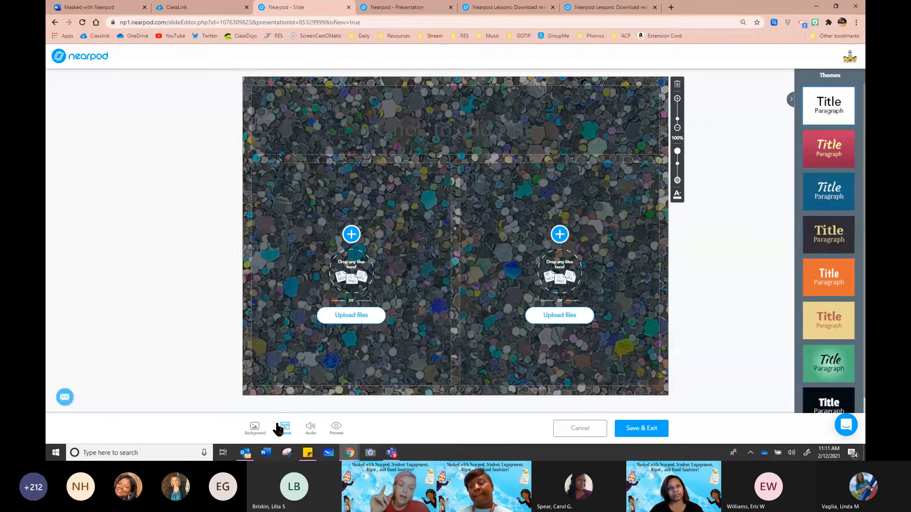
click(281, 428)
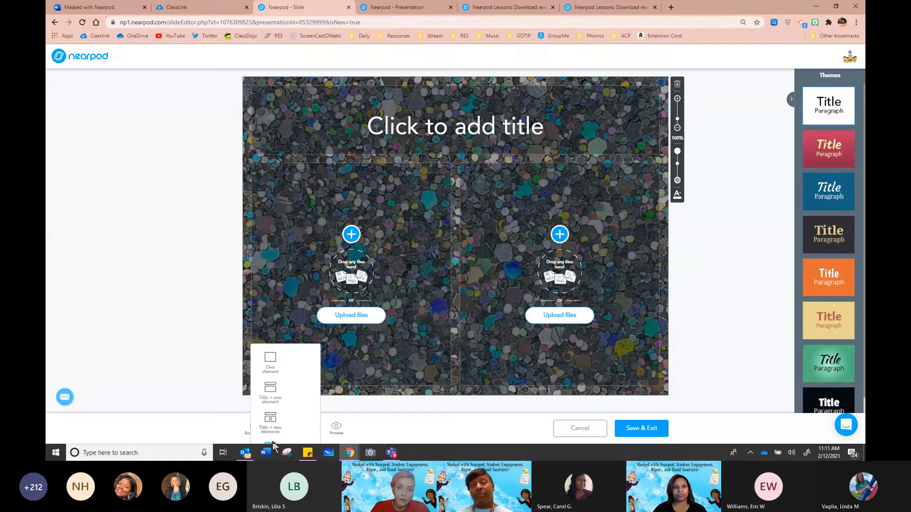
click(261, 434)
click(283, 428)
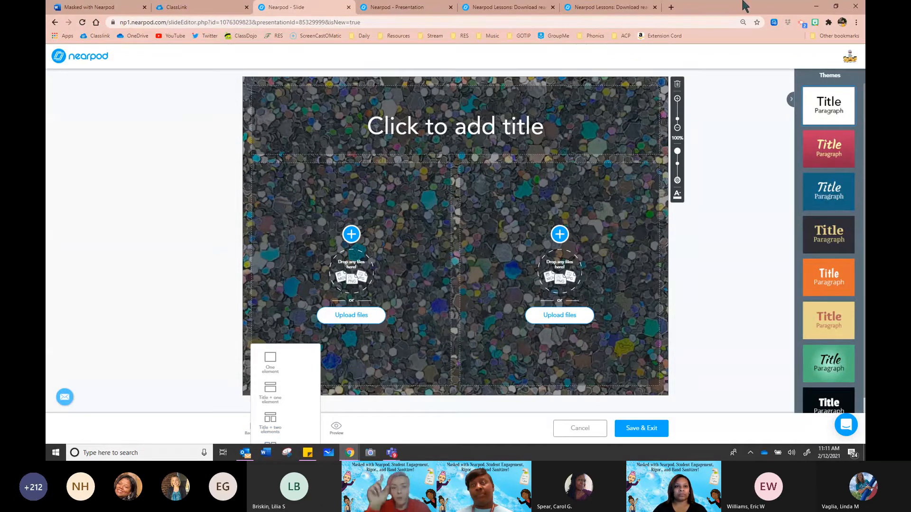
click(217, 287)
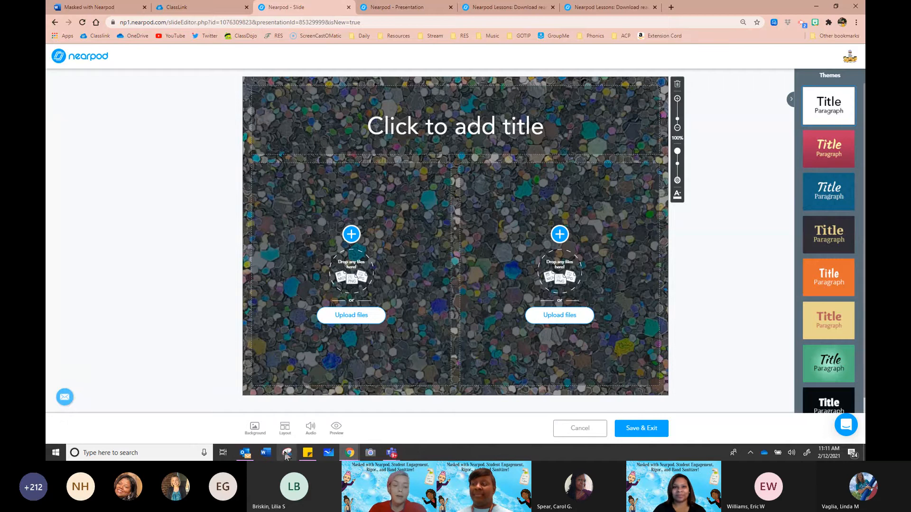
Switch the slide to the One element layout and return it to Title + two elements.
click(285, 428)
click(273, 368)
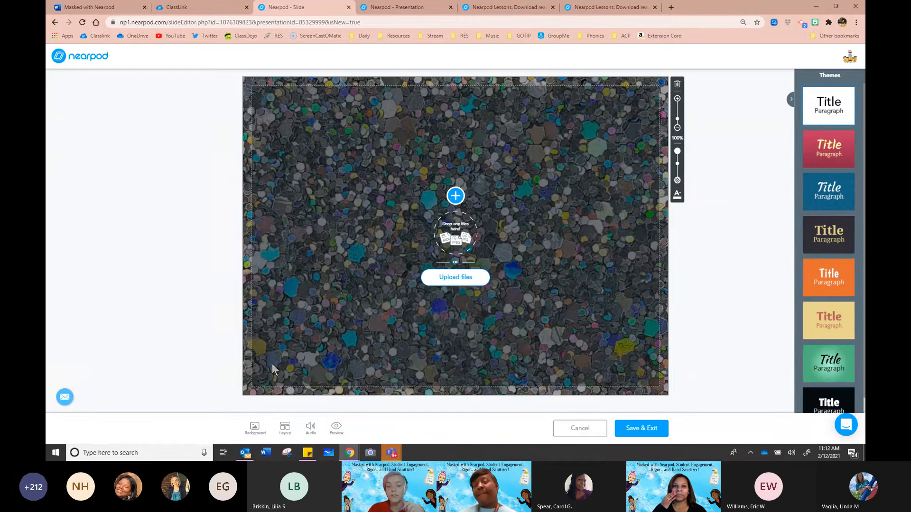
click(285, 428)
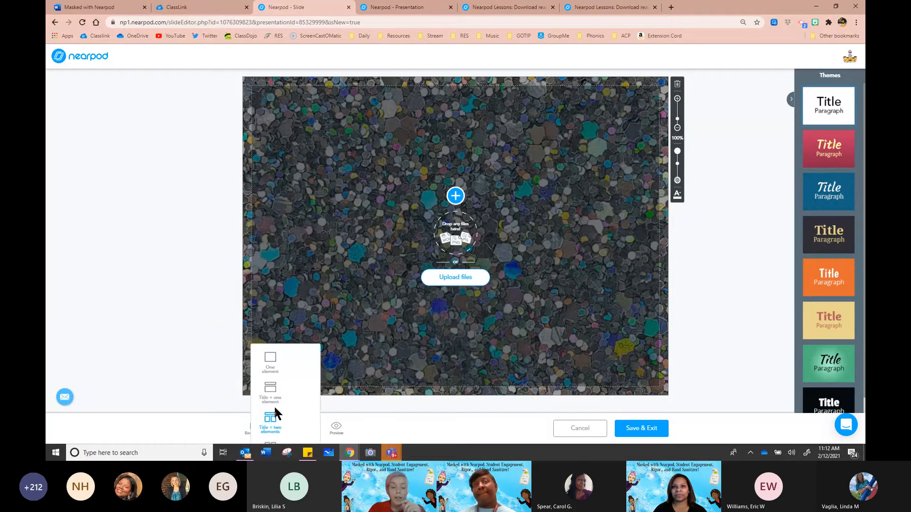
click(270, 418)
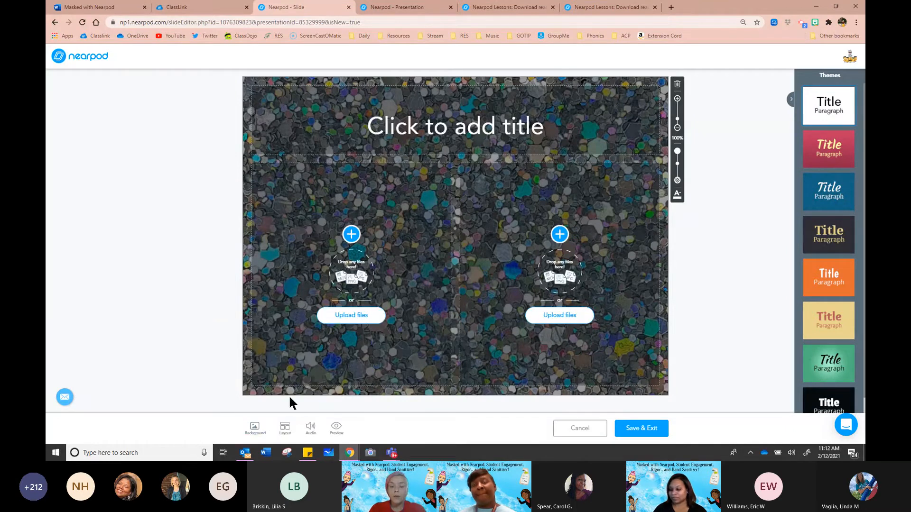
click(286, 427)
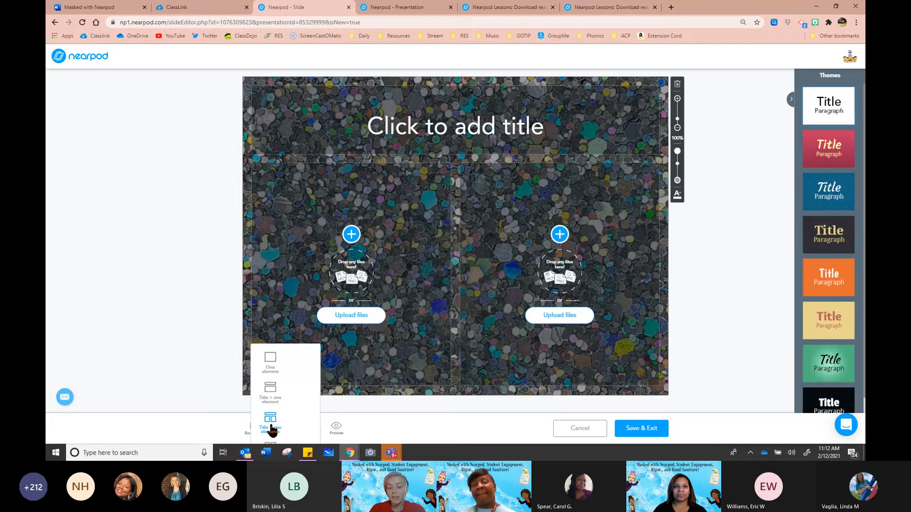
click(267, 421)
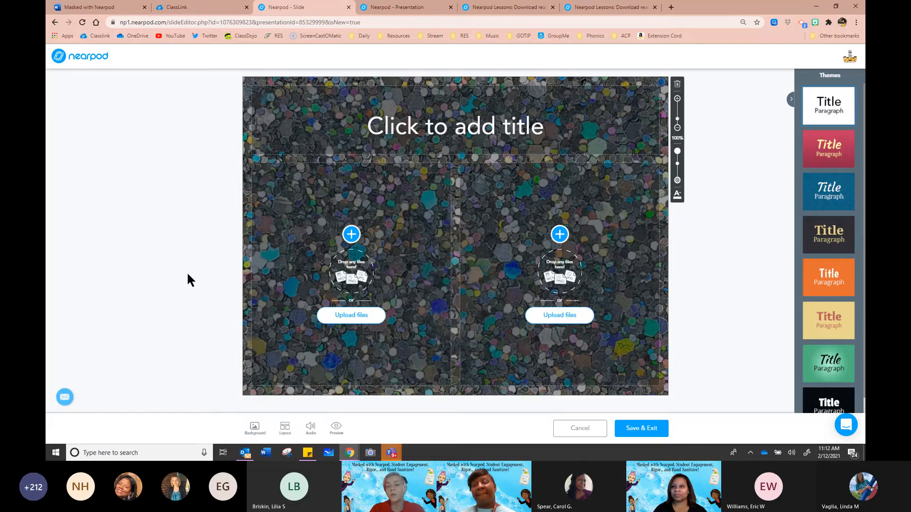
Enter "Long vowels" as the slide title.
click(432, 130)
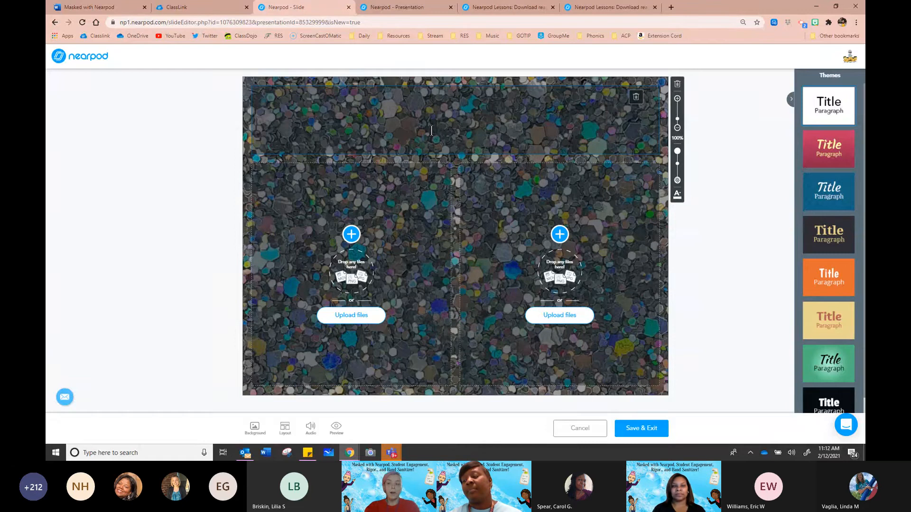
text(Lon)
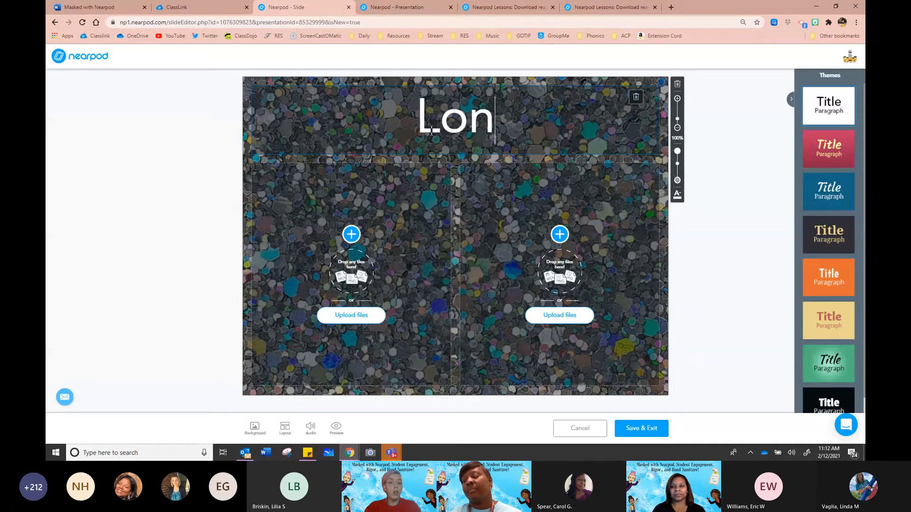
text(g vowe)
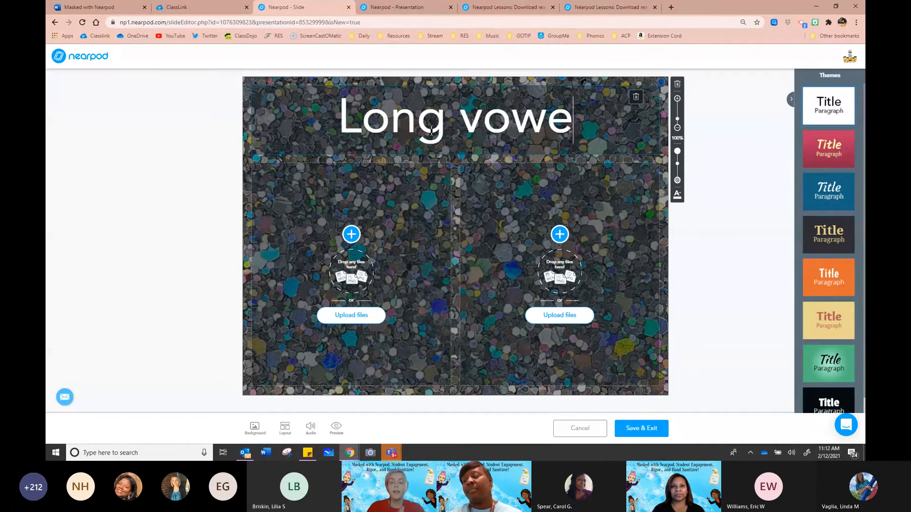
text(ls)
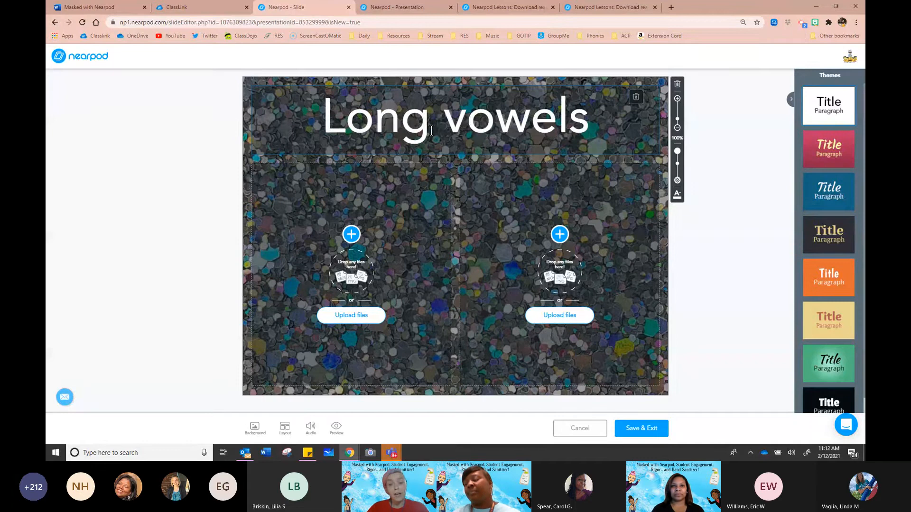
Try a text element in the slide's left content area and delete it.
click(353, 239)
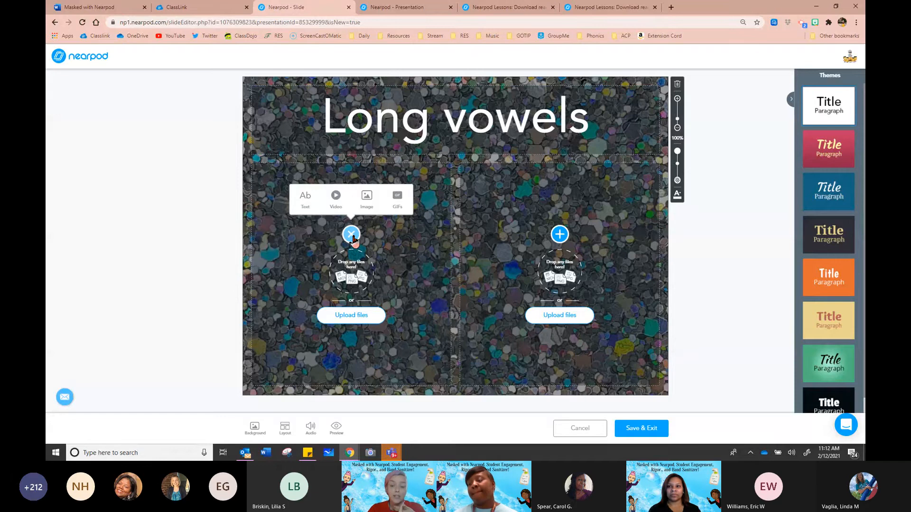
click(303, 200)
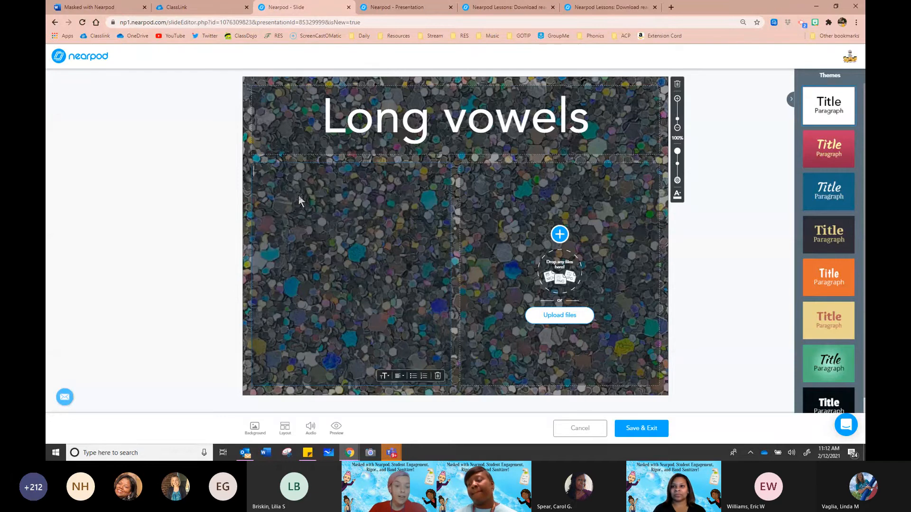
click(438, 377)
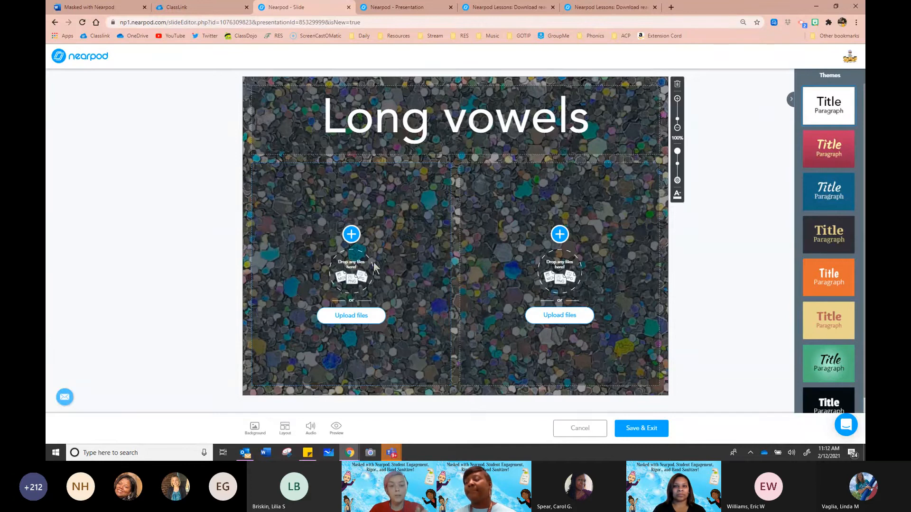
Search YouTube for "30 second sand timers" to add a video to the slide's left content area.
click(351, 234)
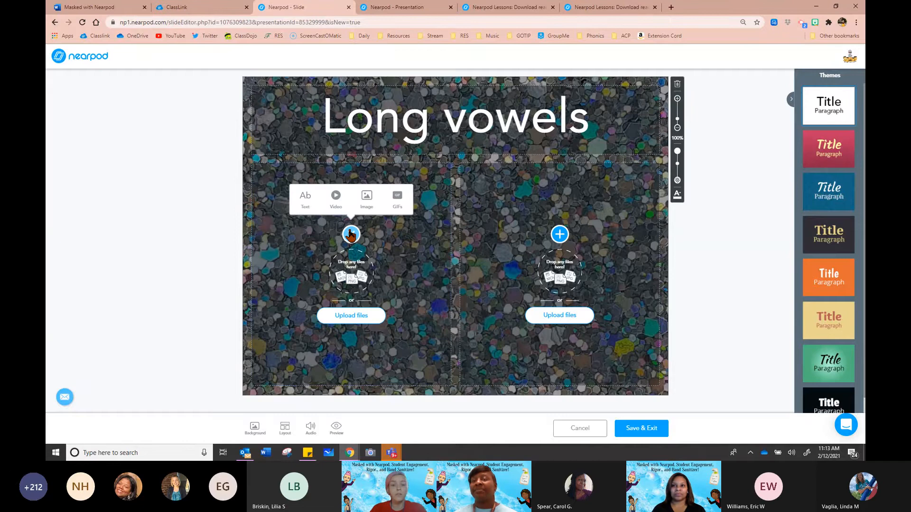
click(336, 198)
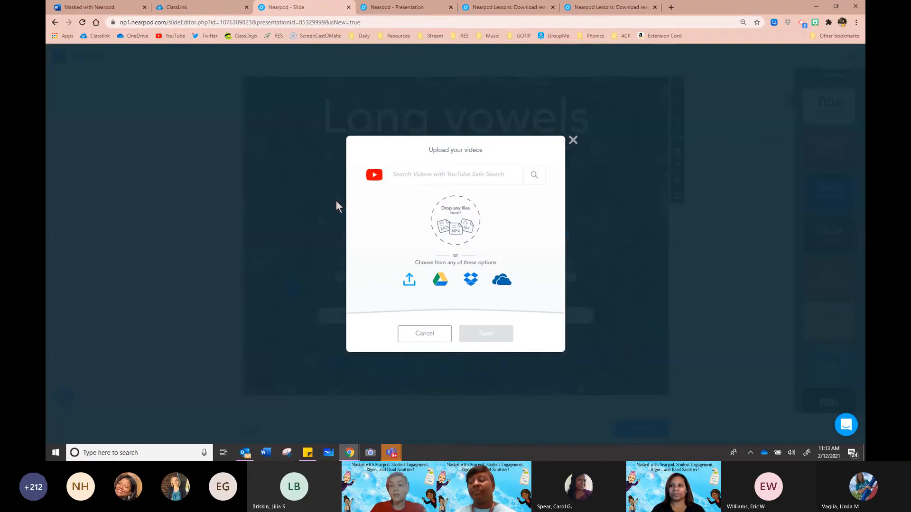
click(428, 166)
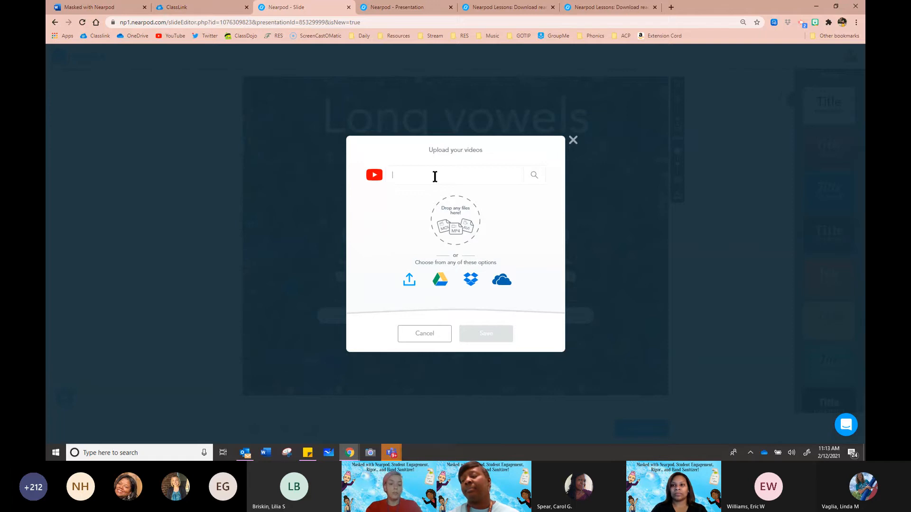
text(nd s)
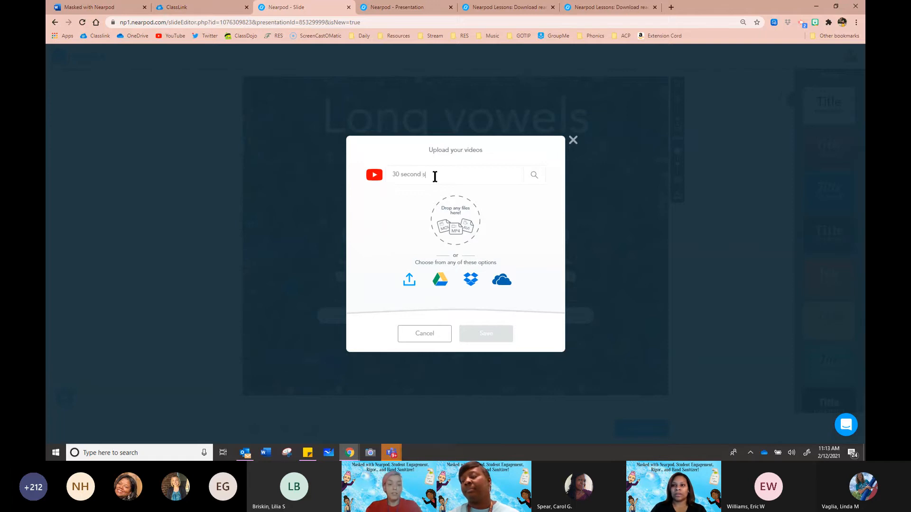
text(and timers)
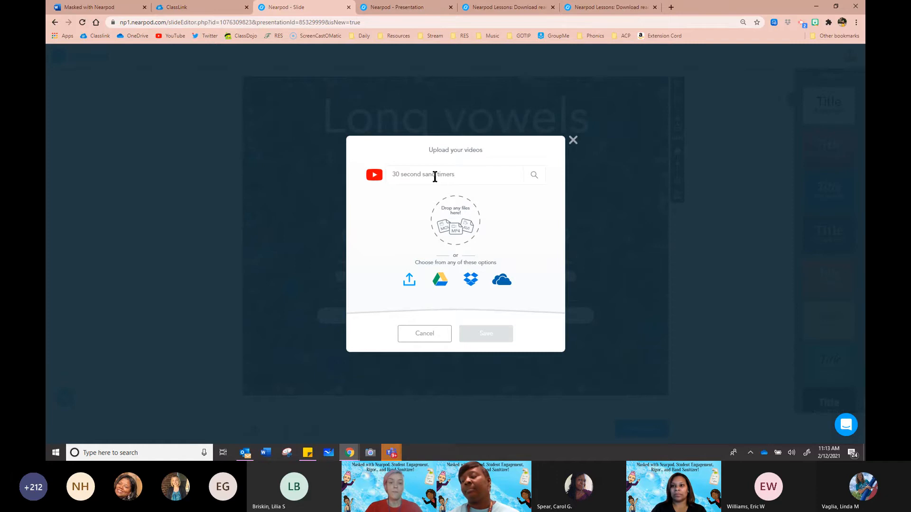
key(Return)
Preview the "30 second timer - Sand Timer" video and insert it into the slide's left content area.
click(401, 209)
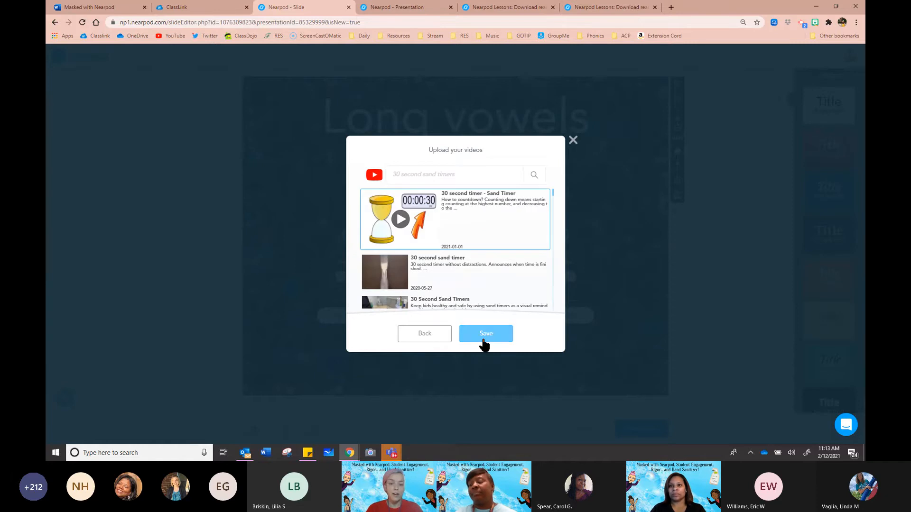
click(401, 221)
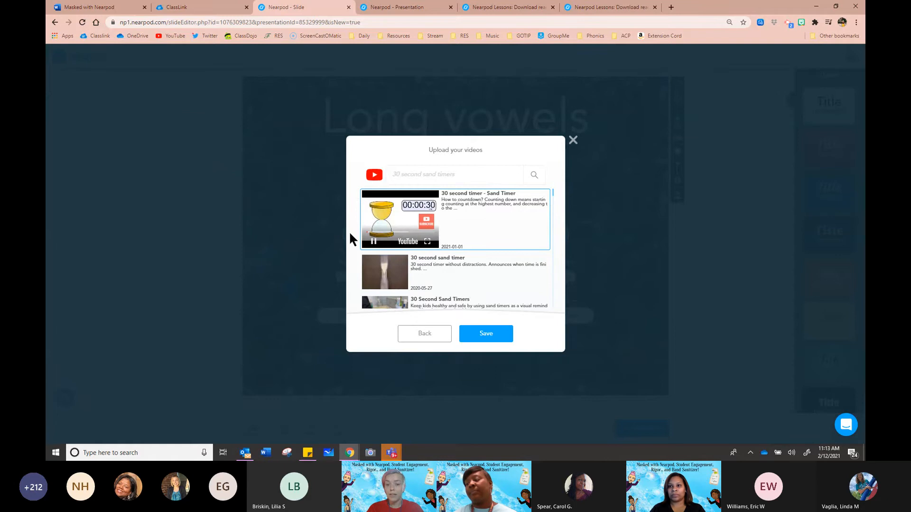
click(373, 242)
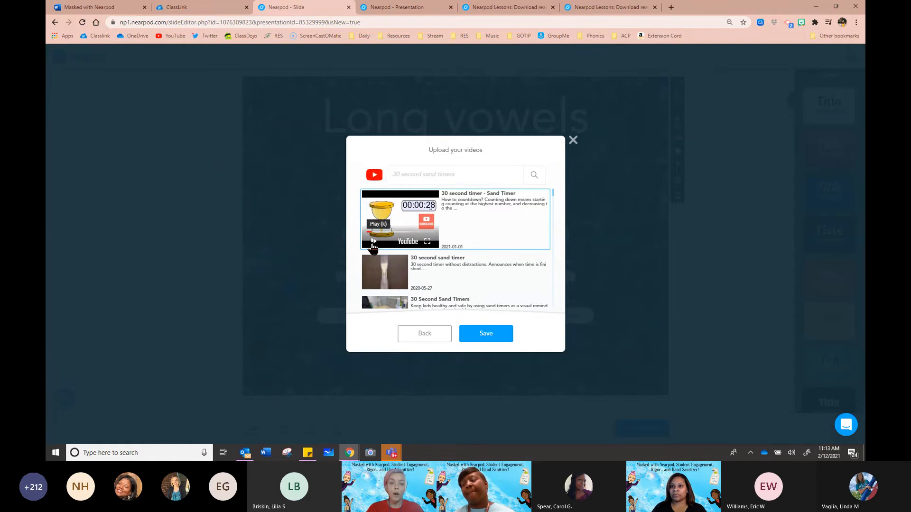
click(484, 335)
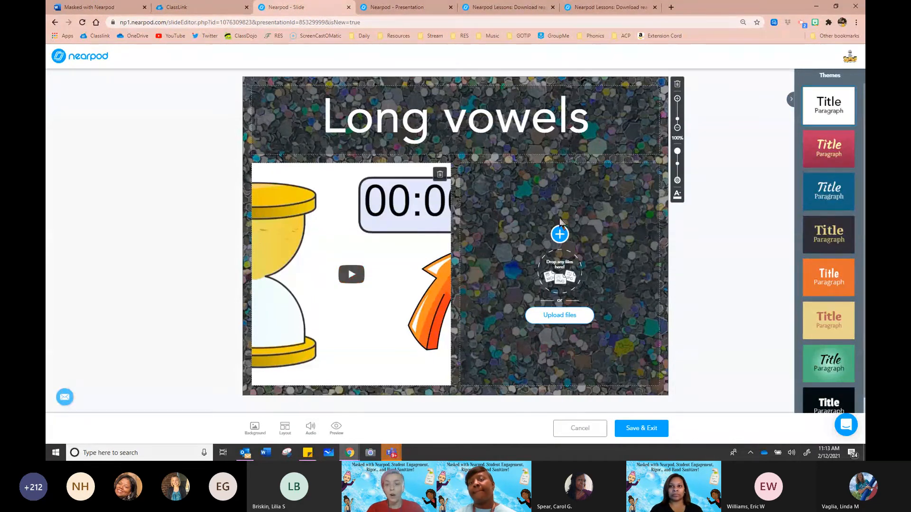
Search images for "long vowel anchor chart" and insert the Short Vowel/Long Vowel picture chart in the slide's right content area.
click(560, 234)
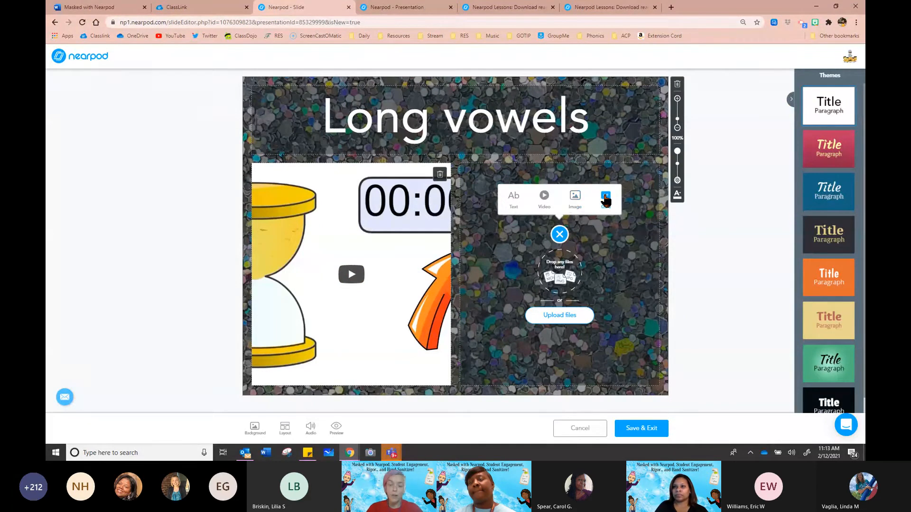
click(575, 198)
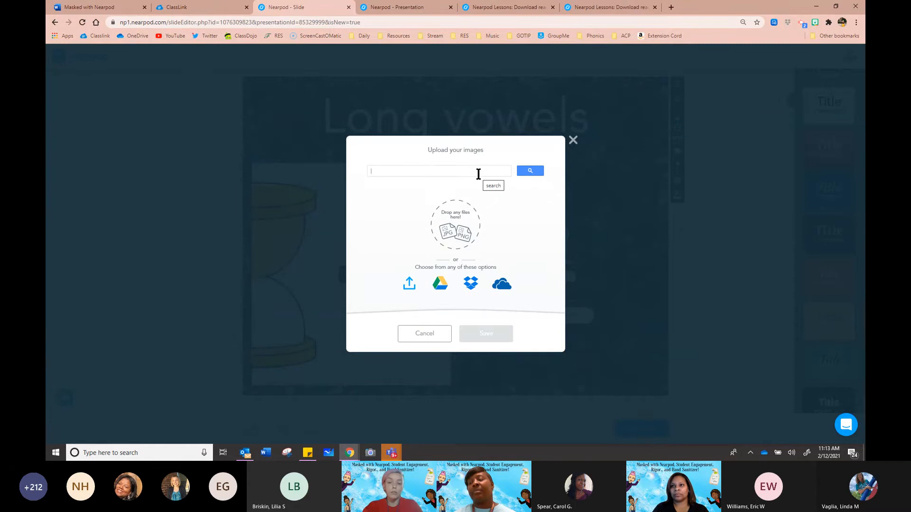
text(long vowel anc)
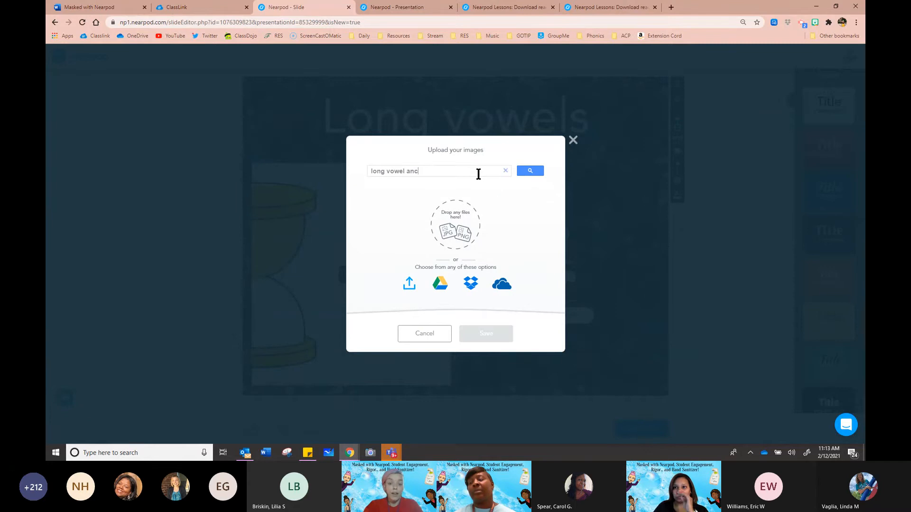
text(hor chart)
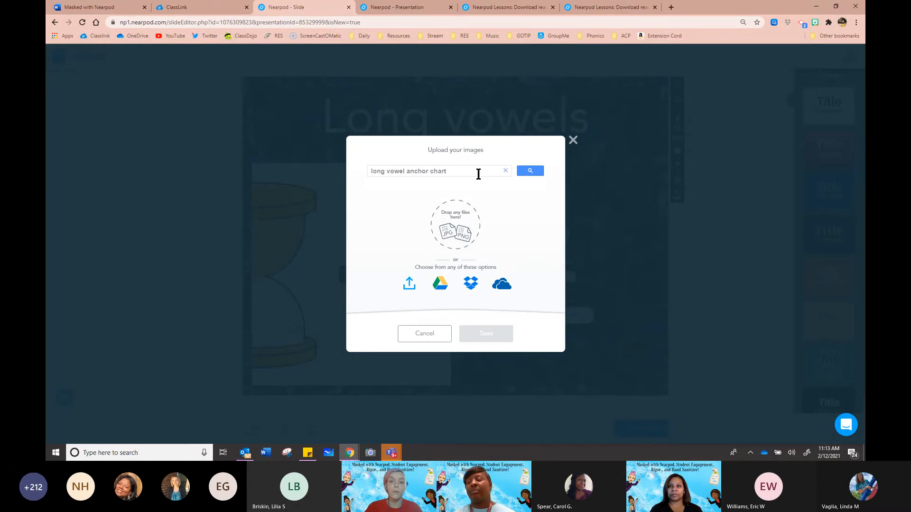
key(Return)
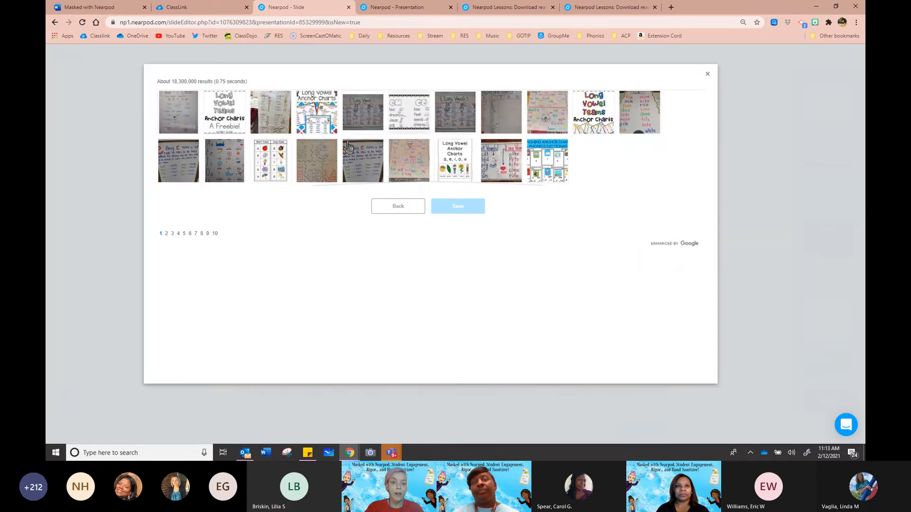
click(260, 167)
click(456, 207)
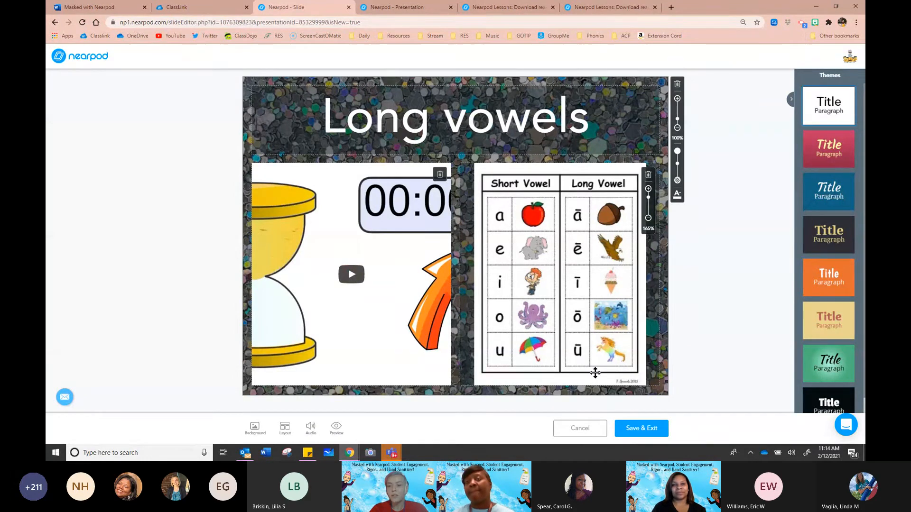
Preview the finished slide with its sand timer video playing, and save the slide to the lesson.
click(637, 430)
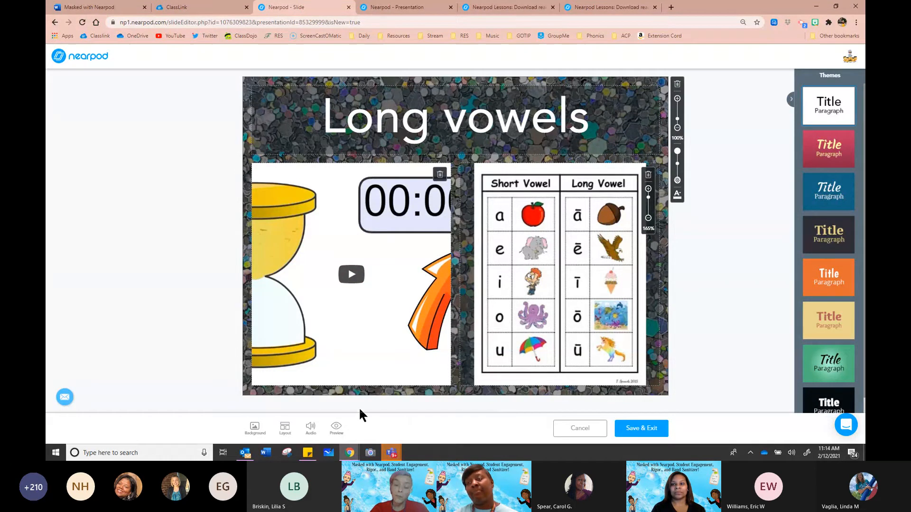
click(336, 429)
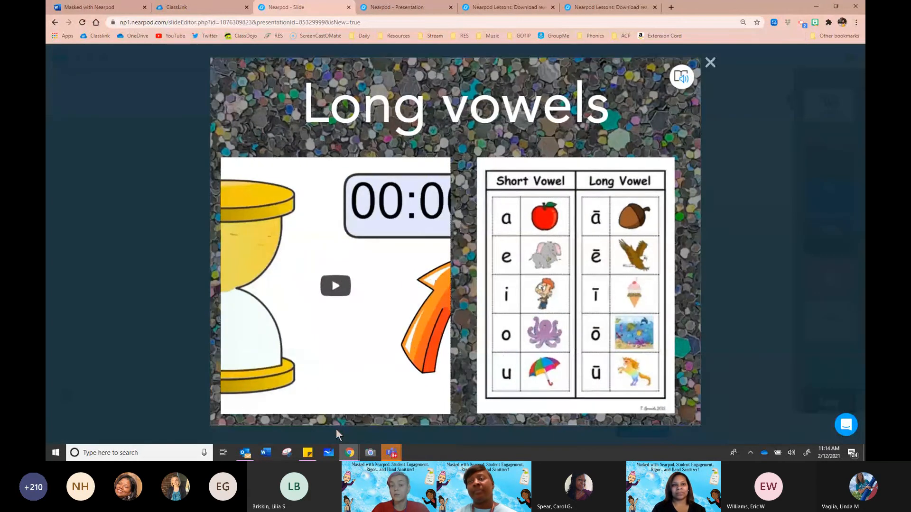
click(336, 286)
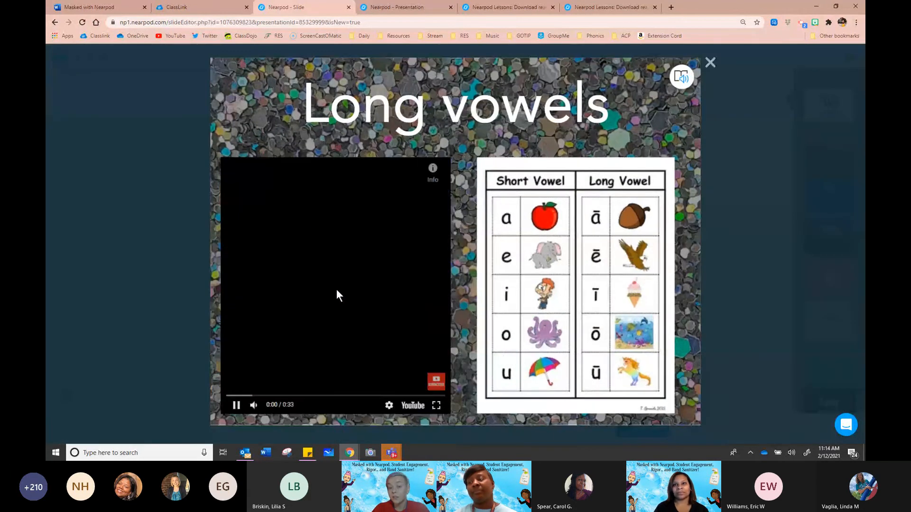
click(710, 63)
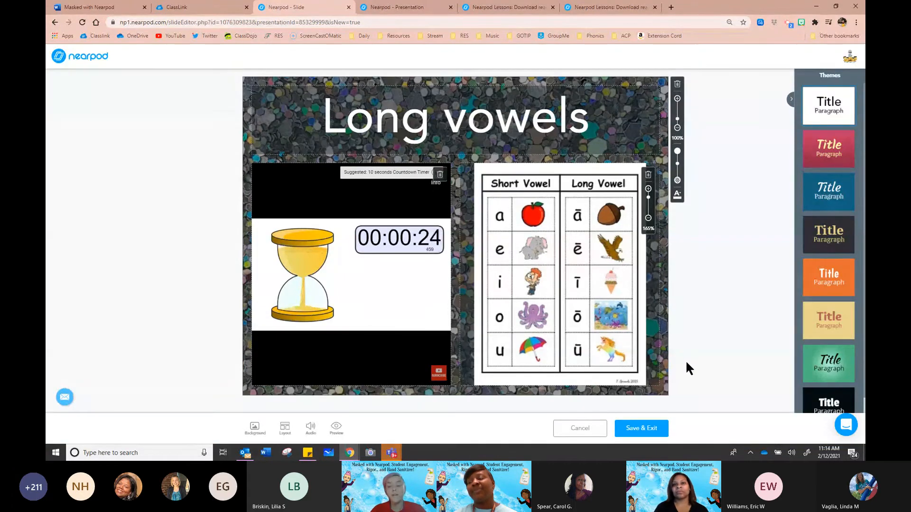
click(657, 426)
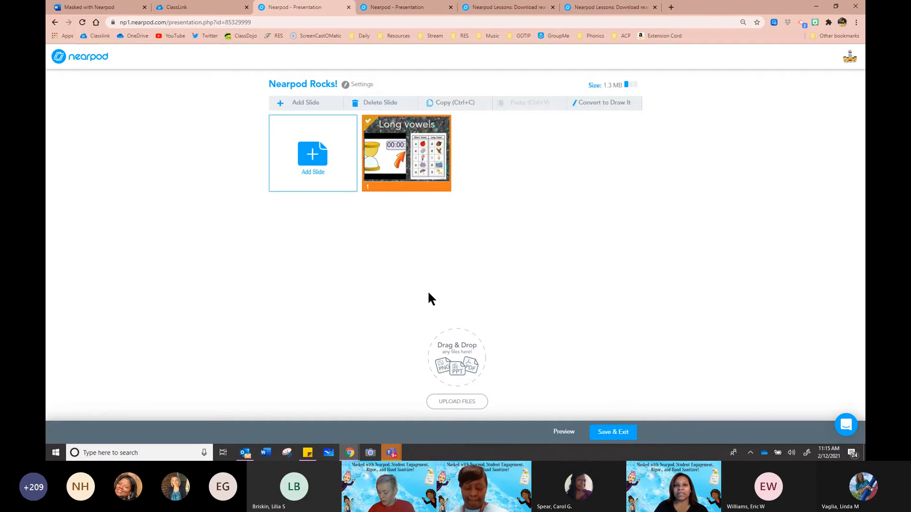
Add a Draw It activity to the lesson, hide the activity library, and enter "Notice/Wonder" as the instructions.
click(302, 176)
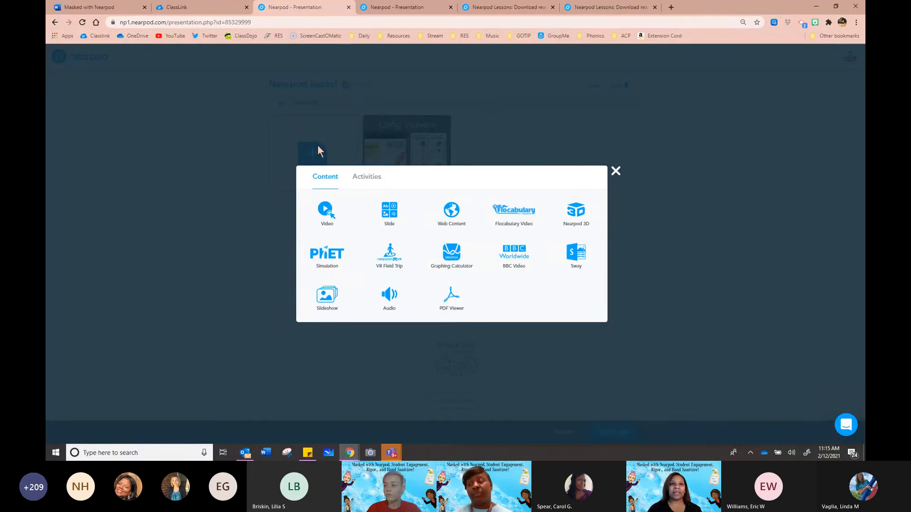
click(366, 182)
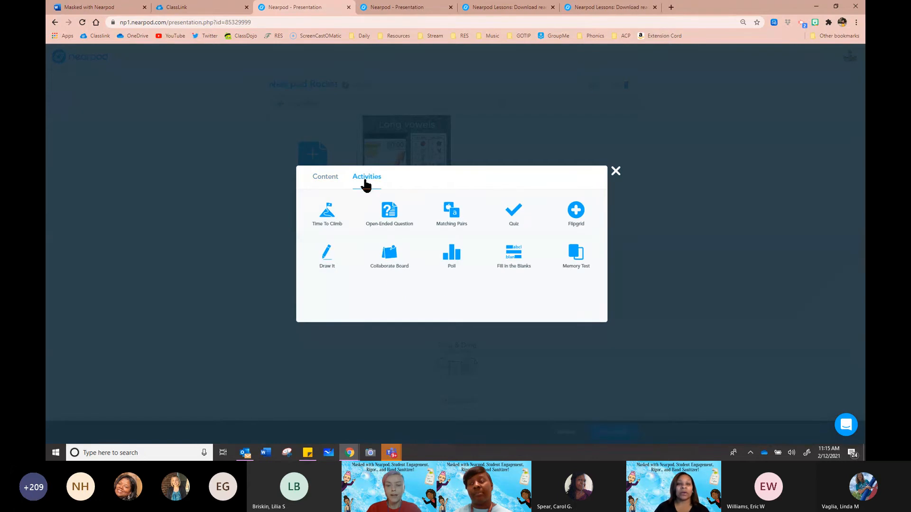
click(327, 260)
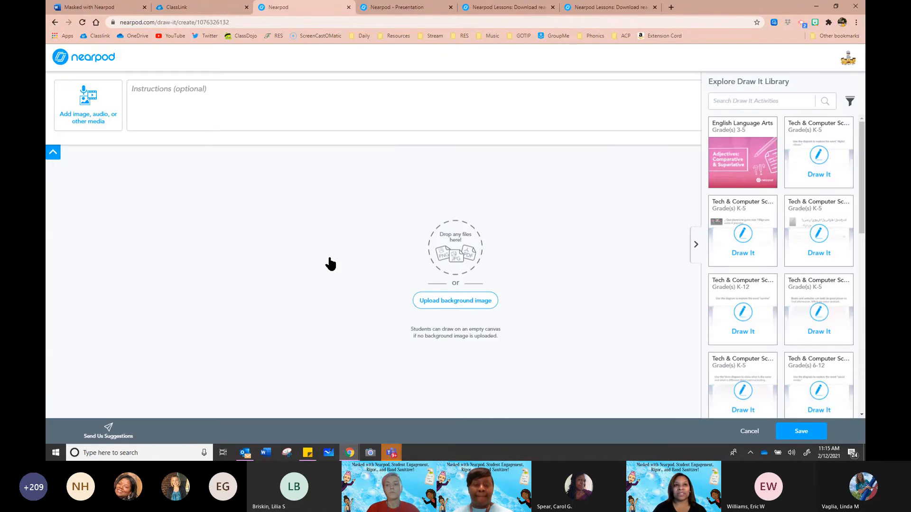
click(694, 245)
click(471, 116)
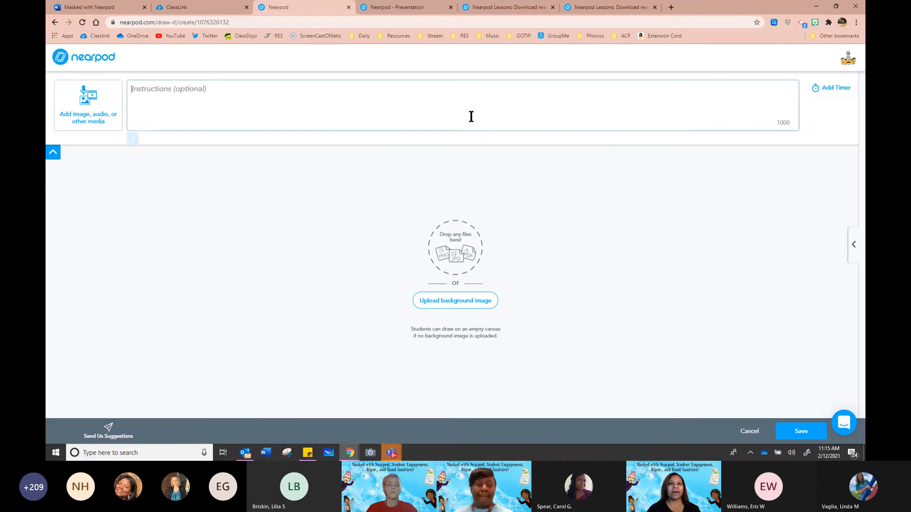
text(Notice)
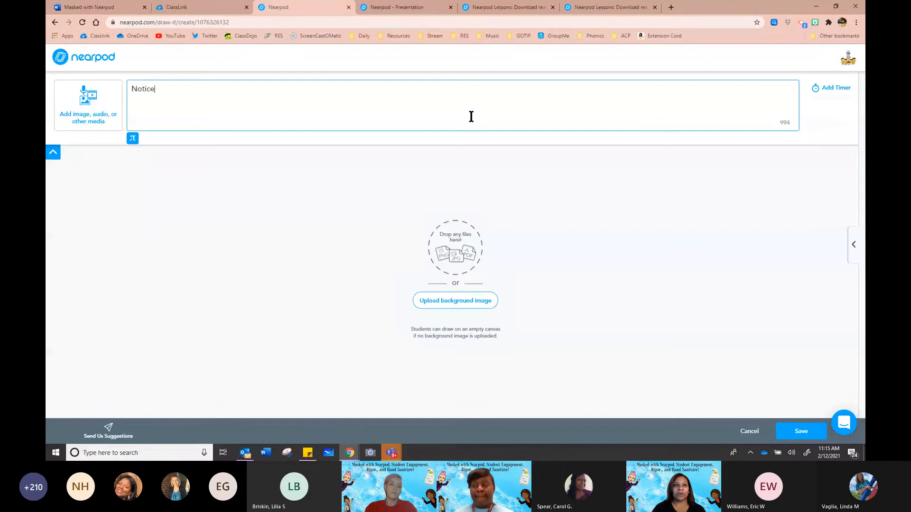
text(/Wonder)
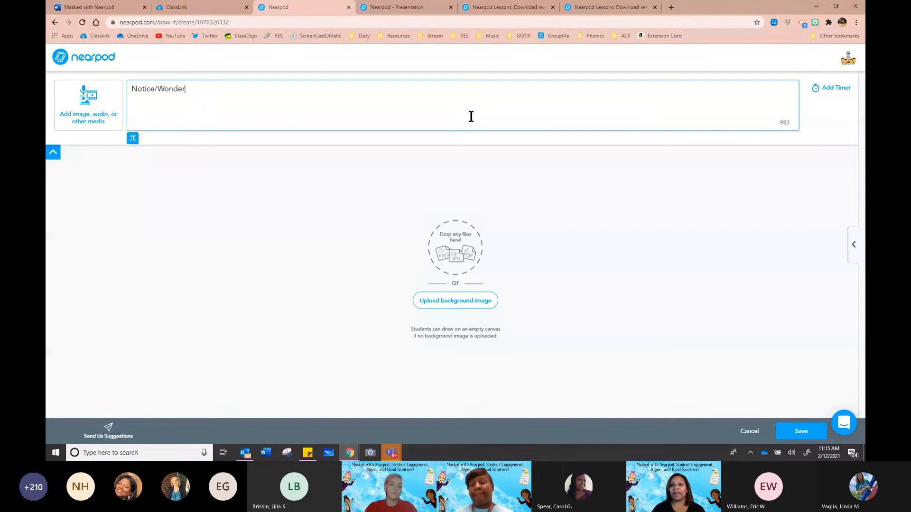
Search for "cool rocks" and set the blue crystal cluster on black as the Draw It background image.
click(444, 301)
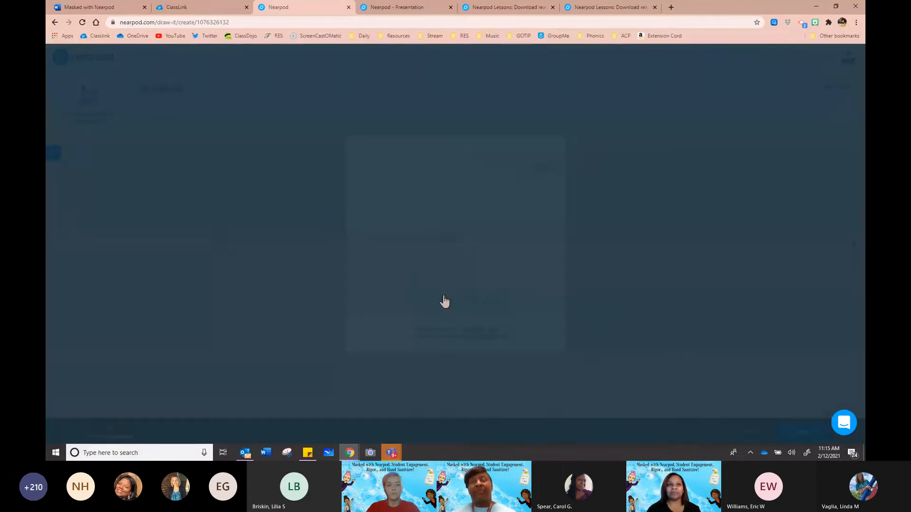
click(413, 157)
text(cool)
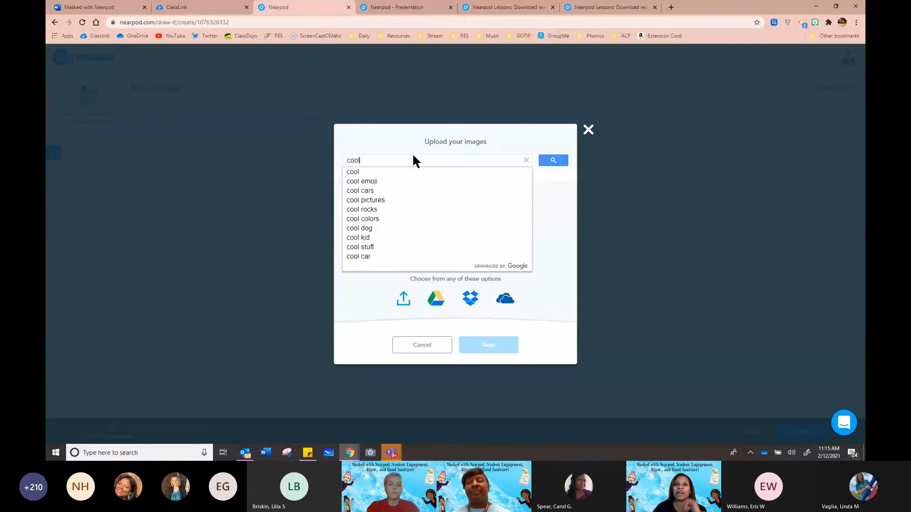
text( rocks)
key(Return)
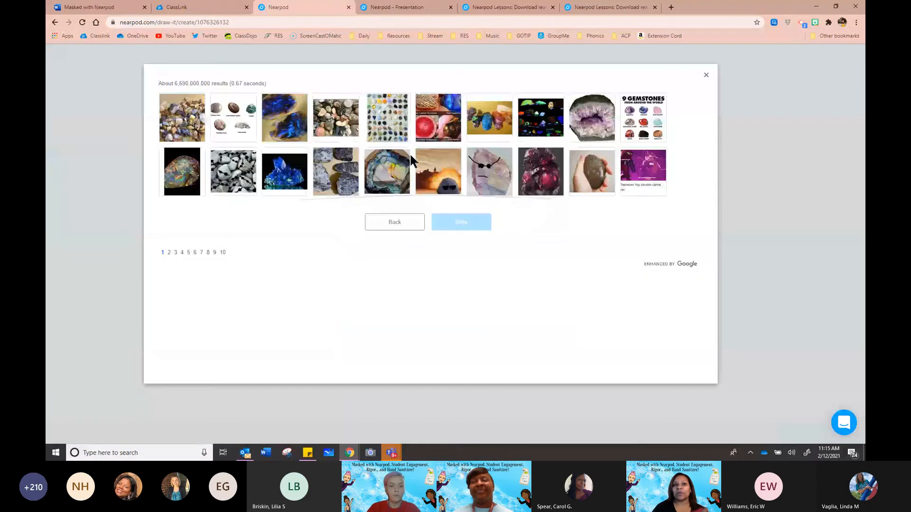
click(285, 172)
click(461, 223)
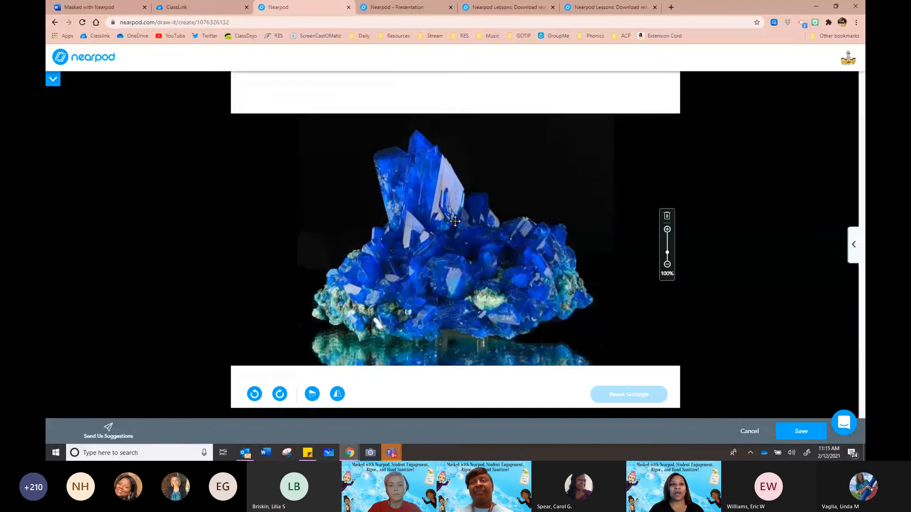
Shift the crystal background image upward on the canvas, checking its position with the instructions area expanded and collapsed.
drag(455, 222, 455, 179)
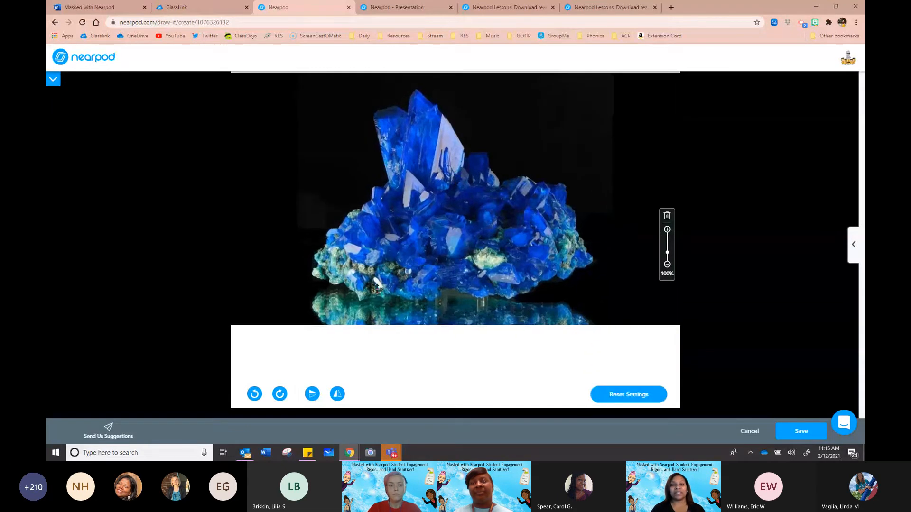
click(53, 79)
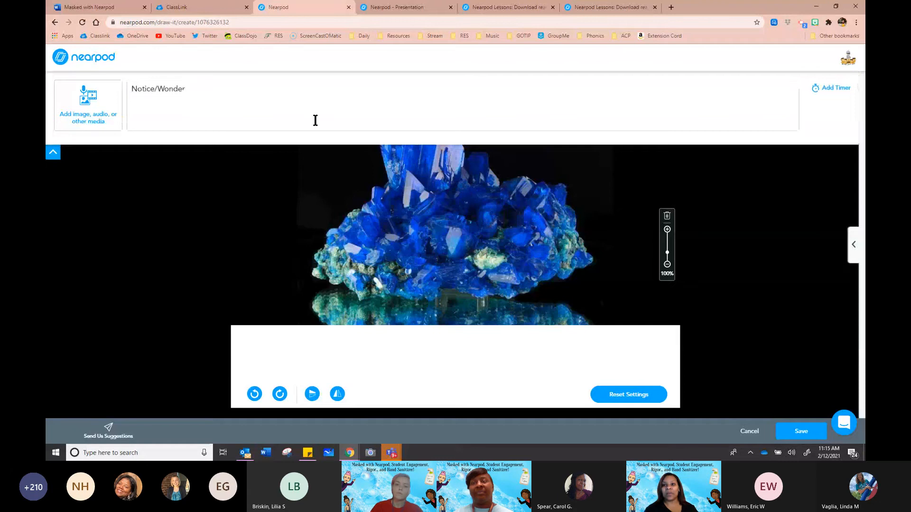
drag(414, 276, 394, 295)
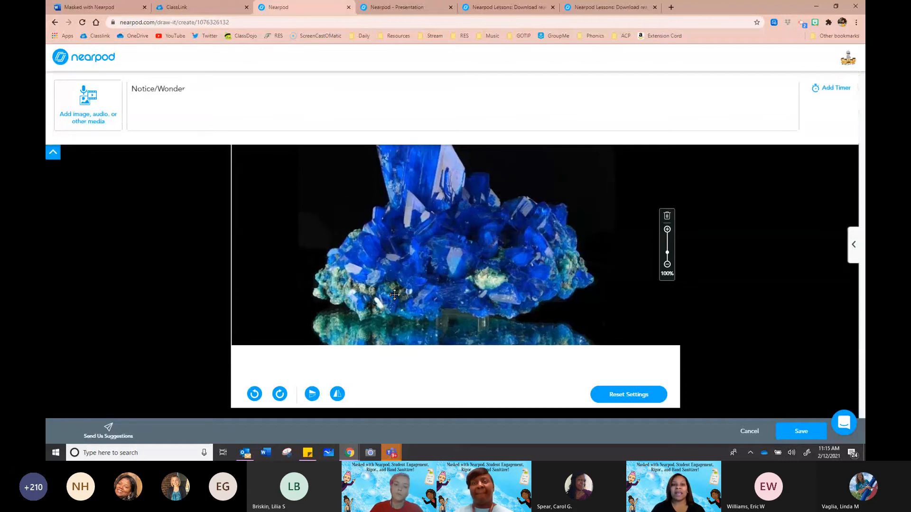
click(54, 154)
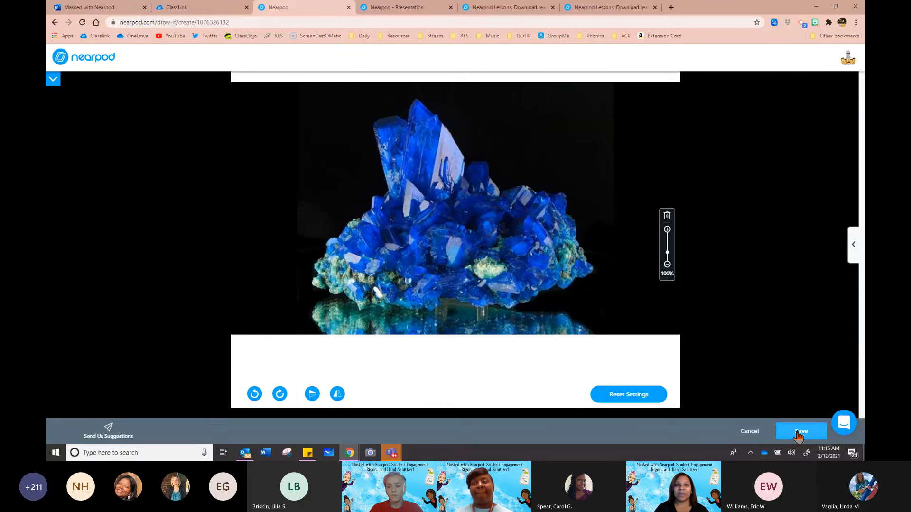
click(54, 84)
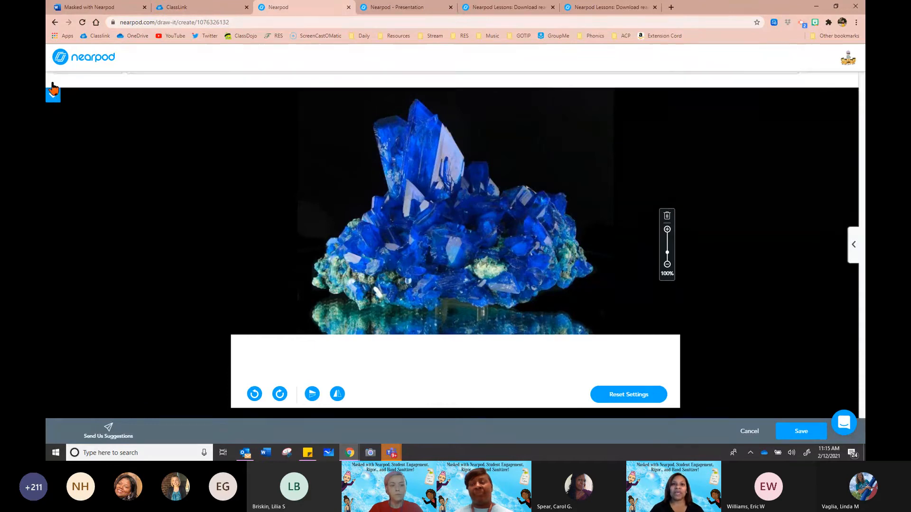
Save the Draw It activity to the lesson and open its student preview with the instructions area collapsed.
click(801, 430)
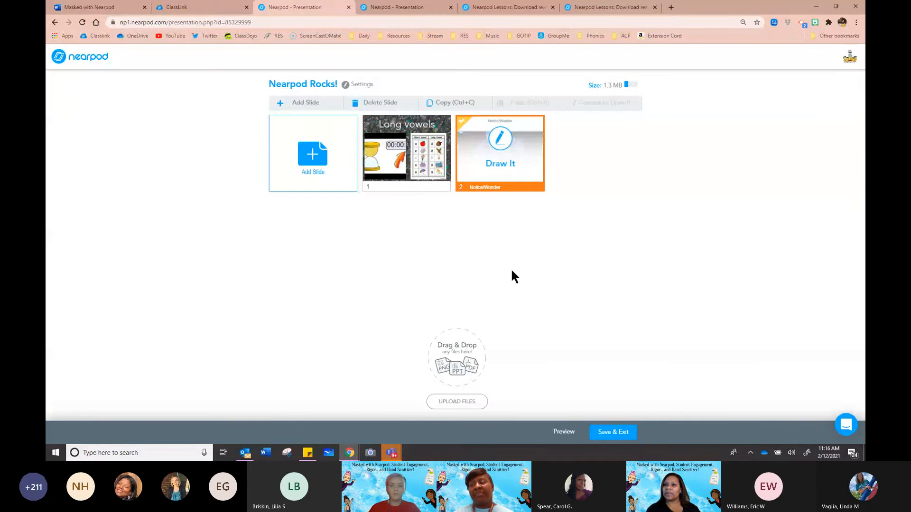
click(564, 432)
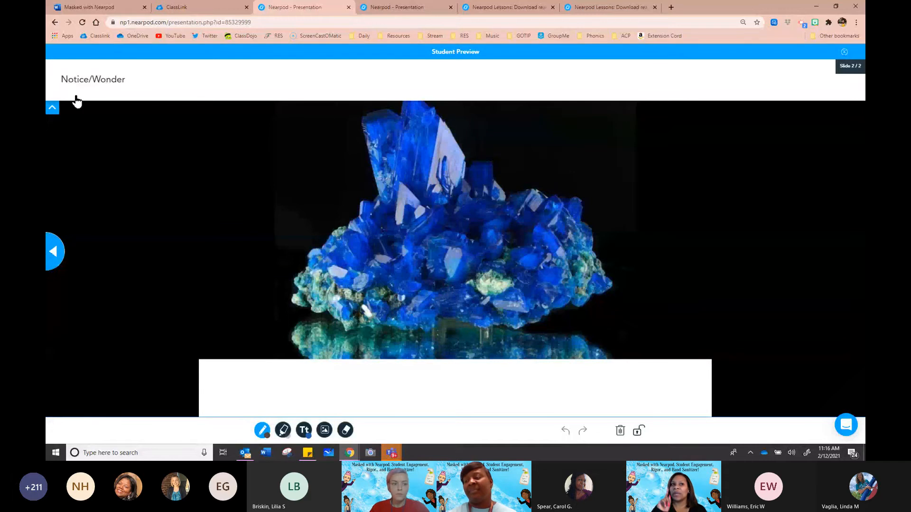
click(57, 111)
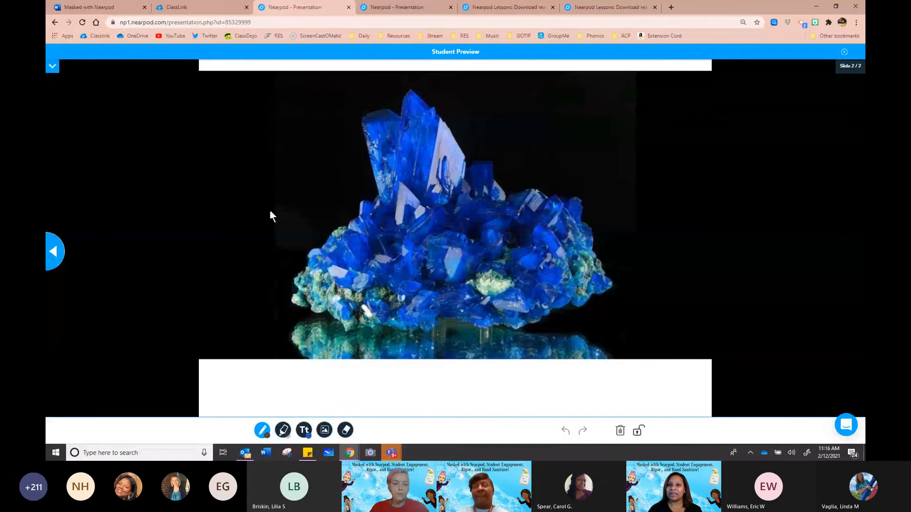
Add the two-line text "I notice... I wonder..." in the preview, place it on the black area above the crystal's left side, and close the preview.
click(305, 430)
click(301, 194)
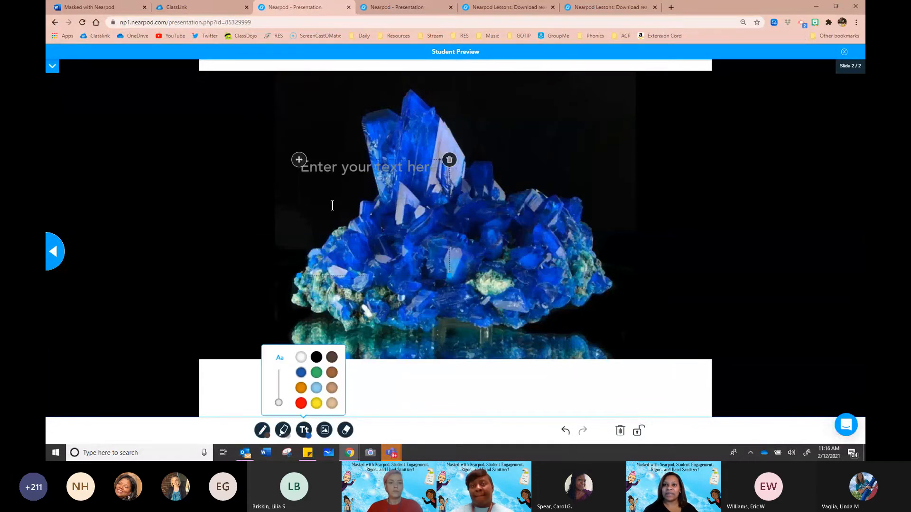
text(I notice)
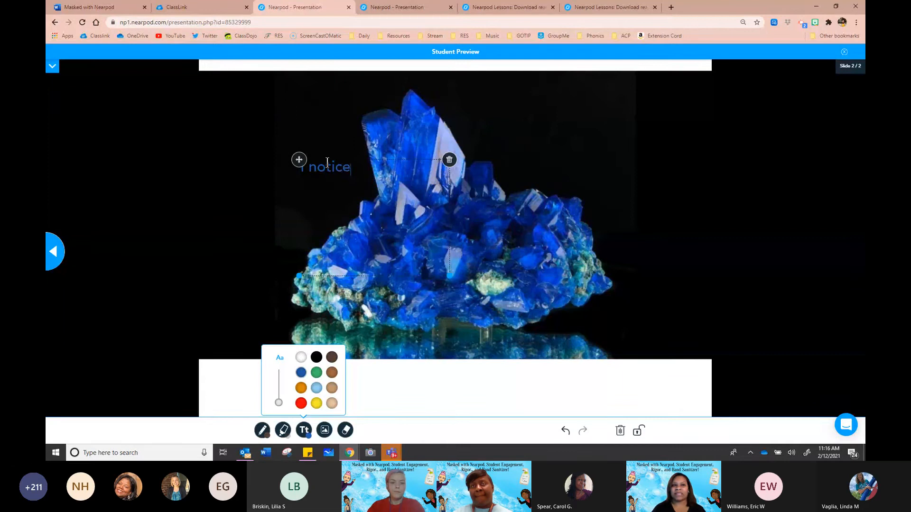
text(. I wonder...)
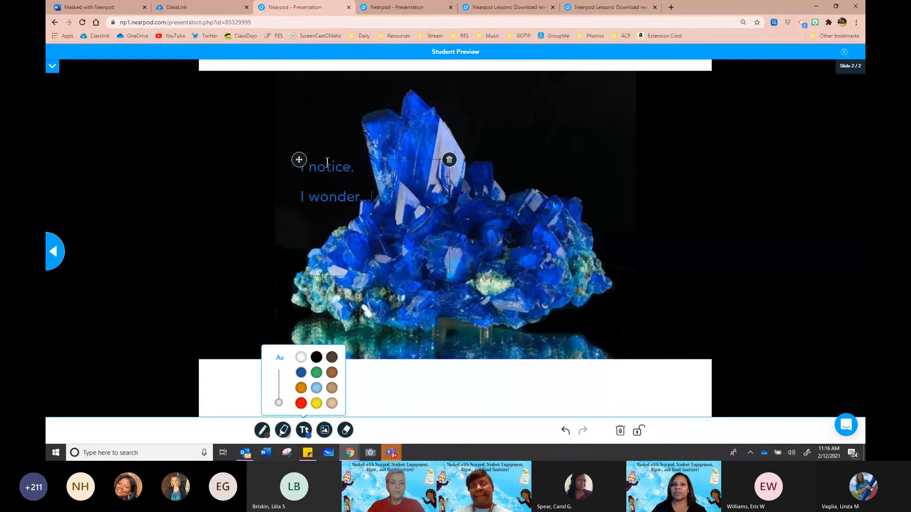
drag(299, 160, 228, 90)
click(457, 403)
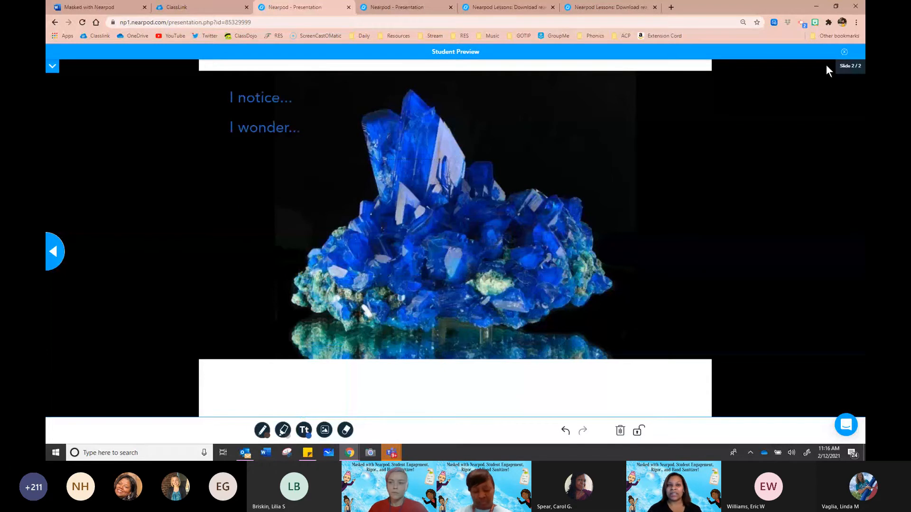
click(843, 52)
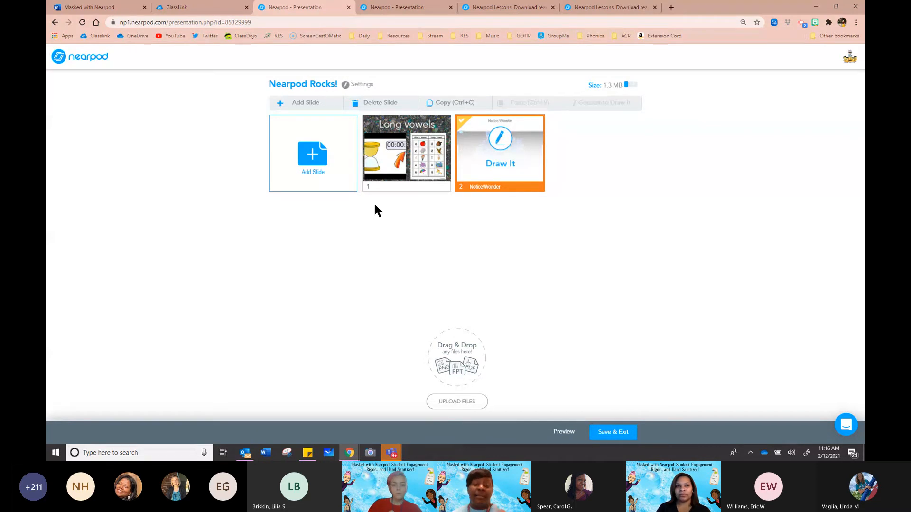
Start a Collaborate Board activity with the topic "Long Vowel Words" and the description "How many can you think of?".
click(312, 152)
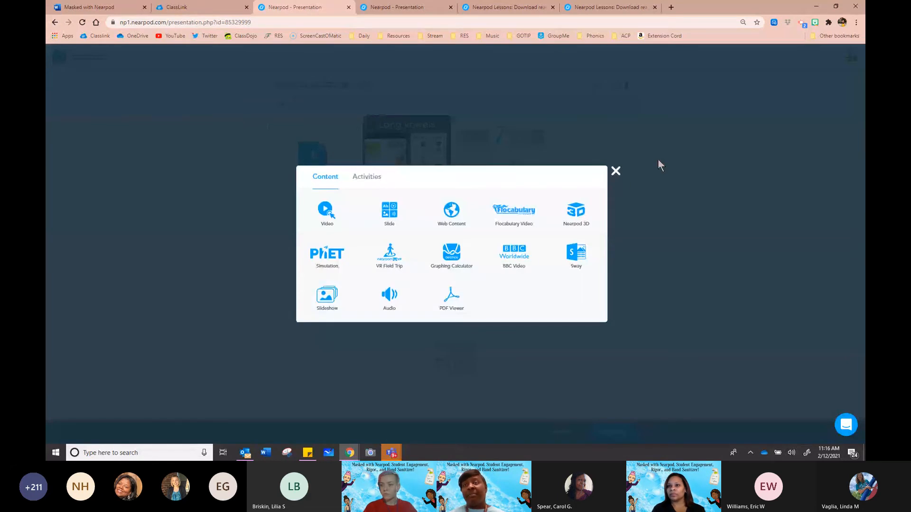
click(616, 171)
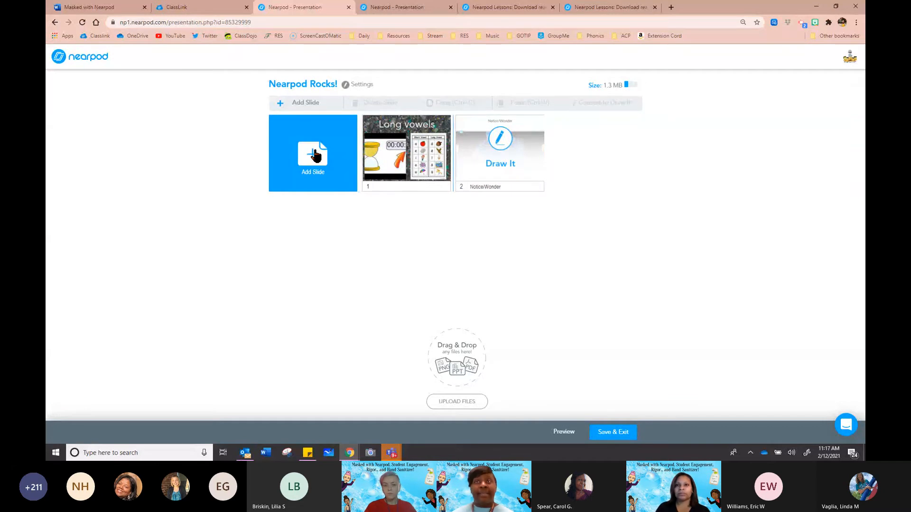
click(315, 155)
click(371, 183)
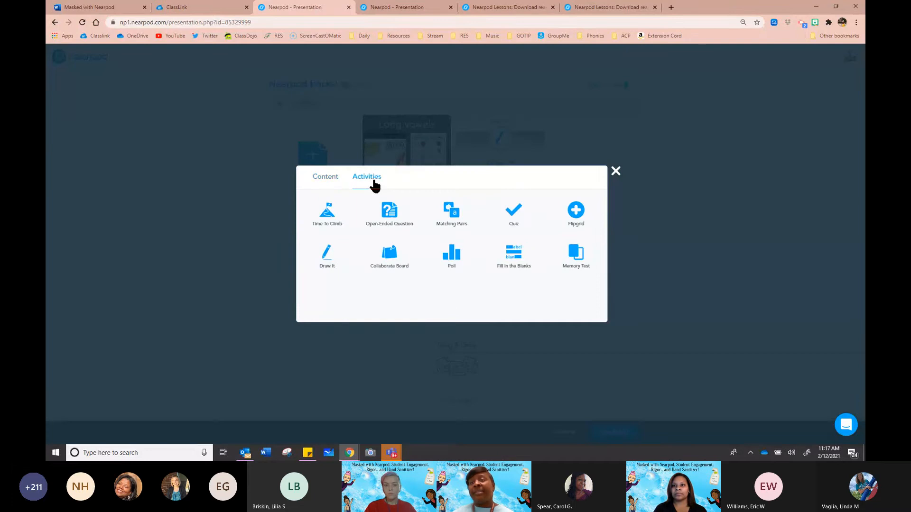
click(325, 177)
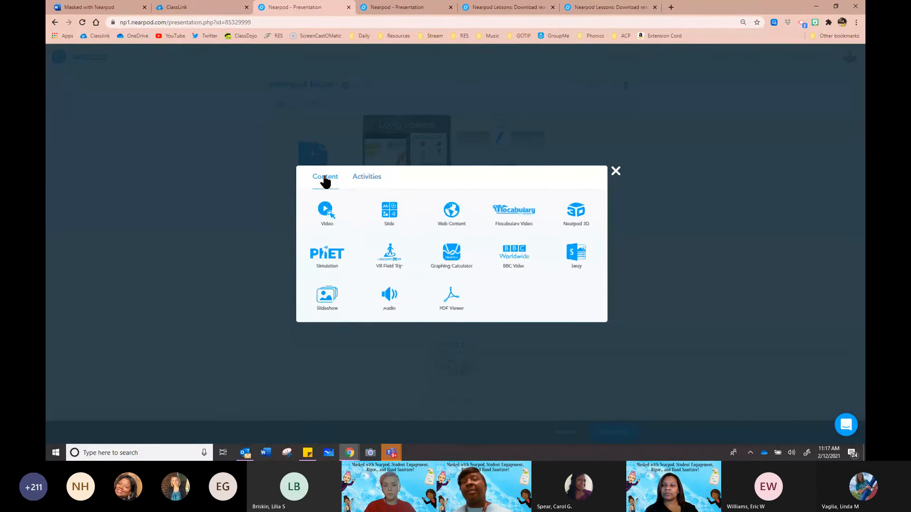
click(367, 181)
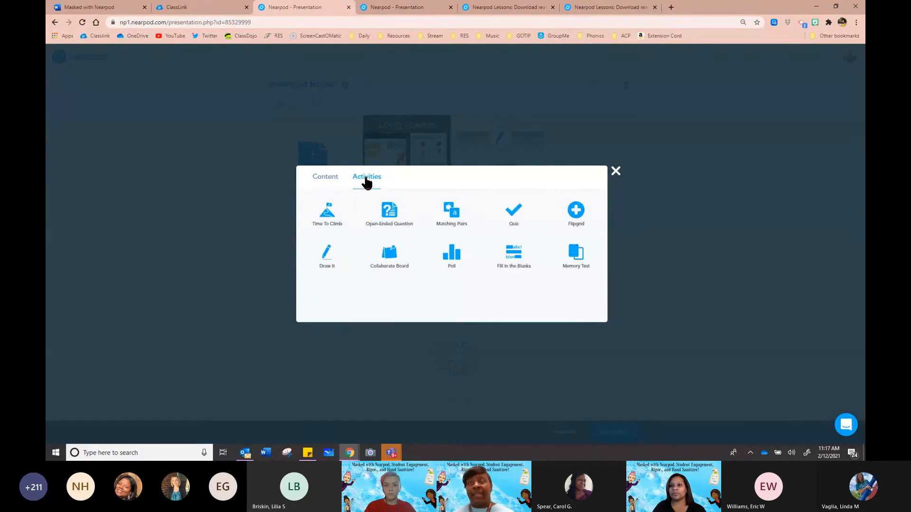
click(389, 261)
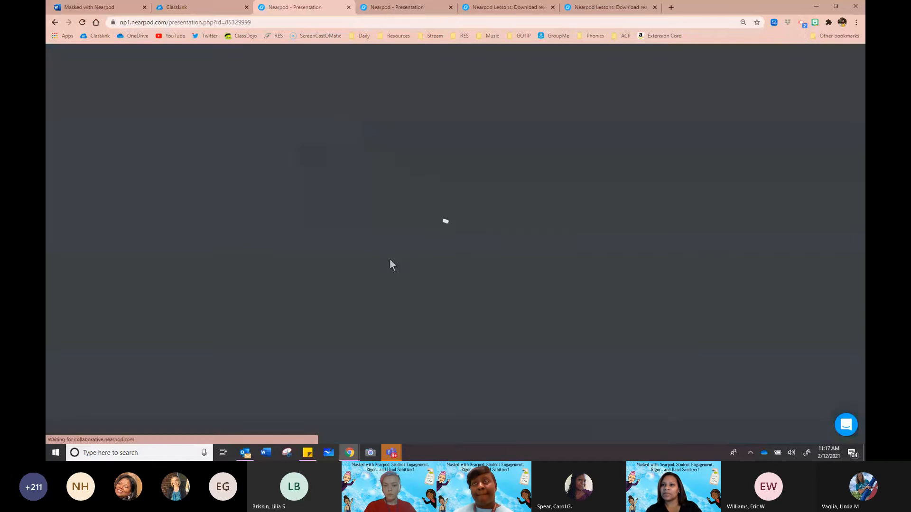
click(396, 168)
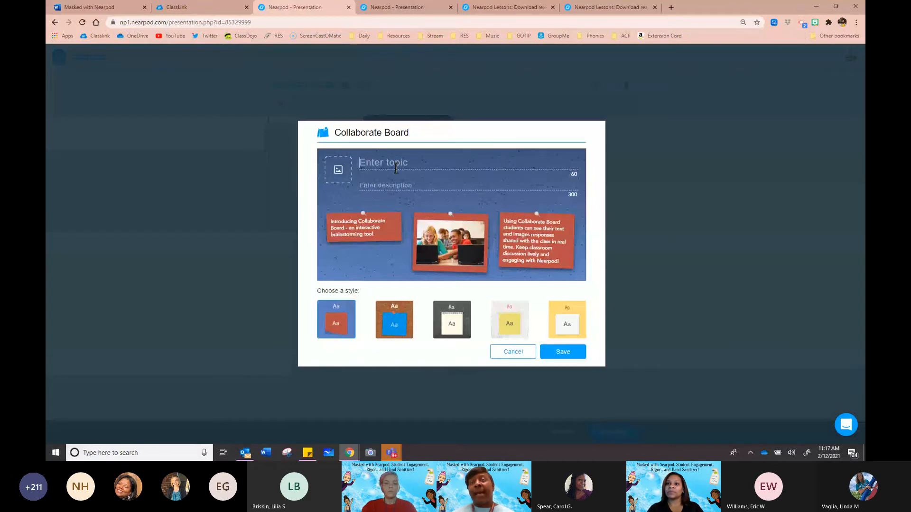
text(Long Vowel )
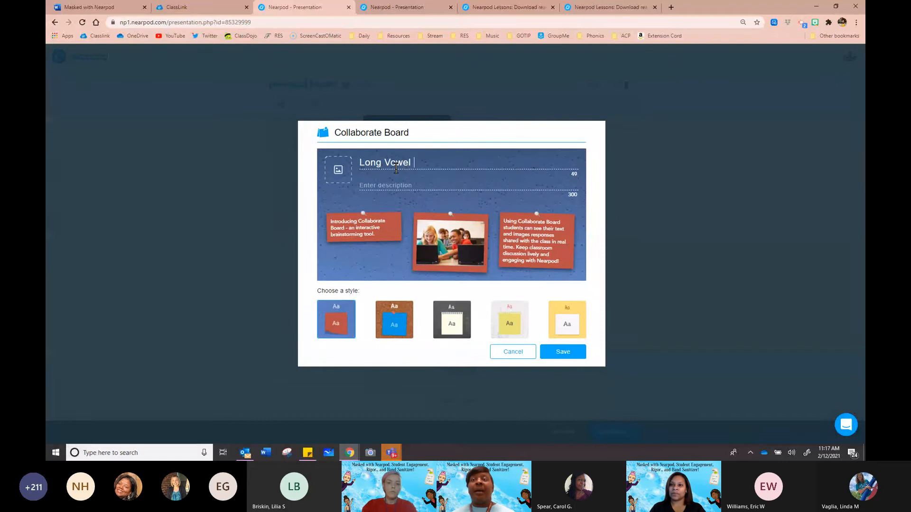
text(Words)
key(Tab)
text(How m)
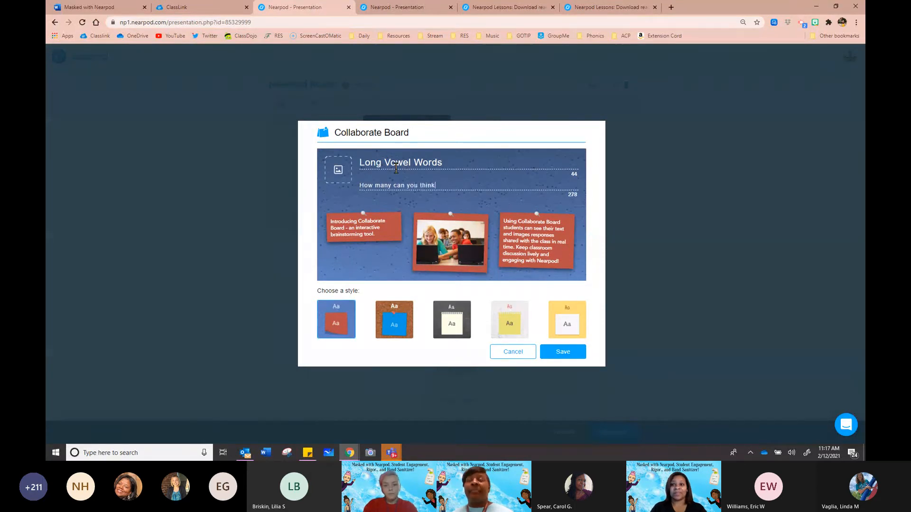
Search images for "long vowel words" and for "long vowels", and set the long vowel picture chart as the board's image.
click(338, 169)
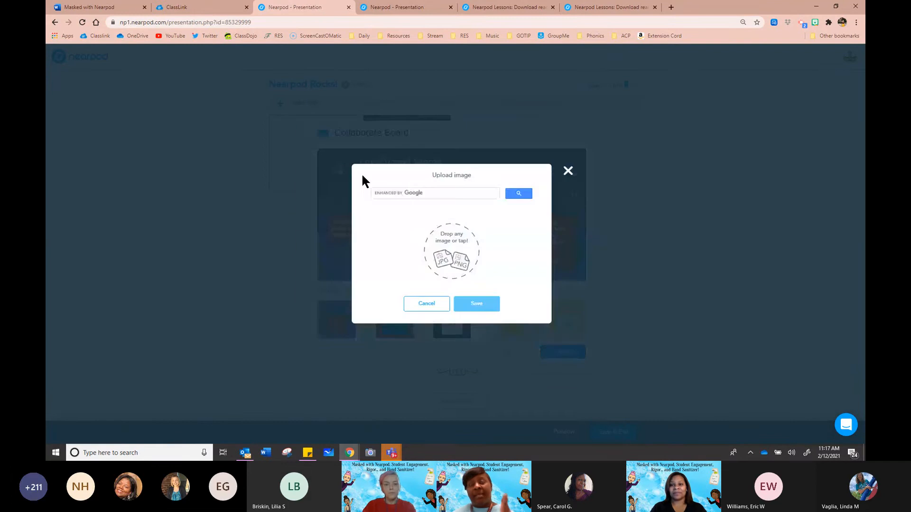
text(long vowel words)
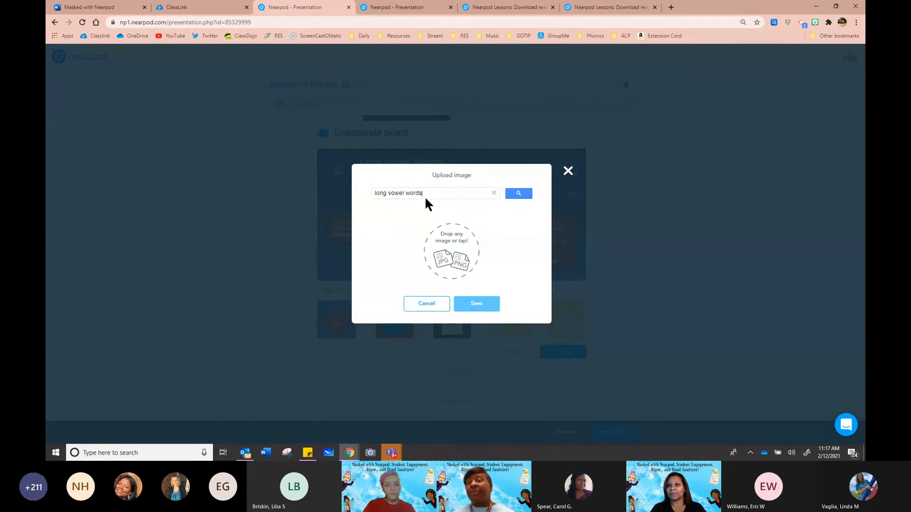
key(Return)
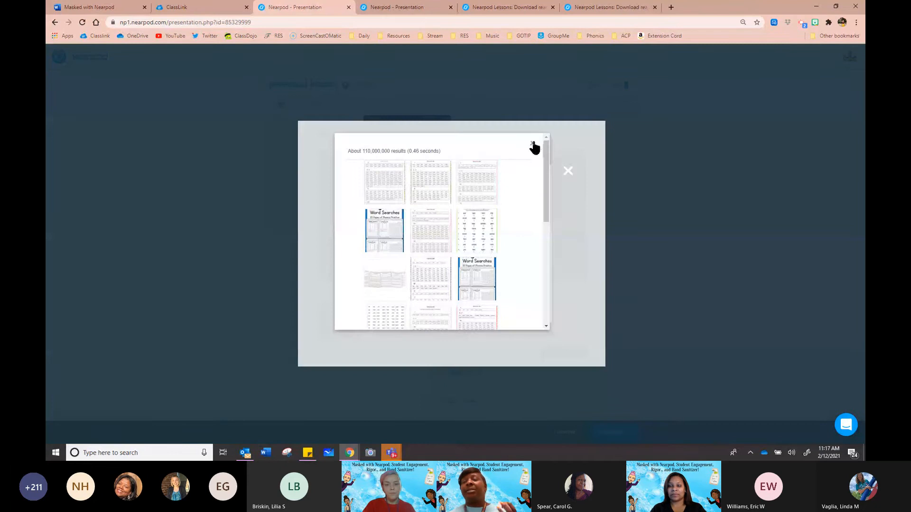
click(533, 141)
click(426, 195)
text(long vowels)
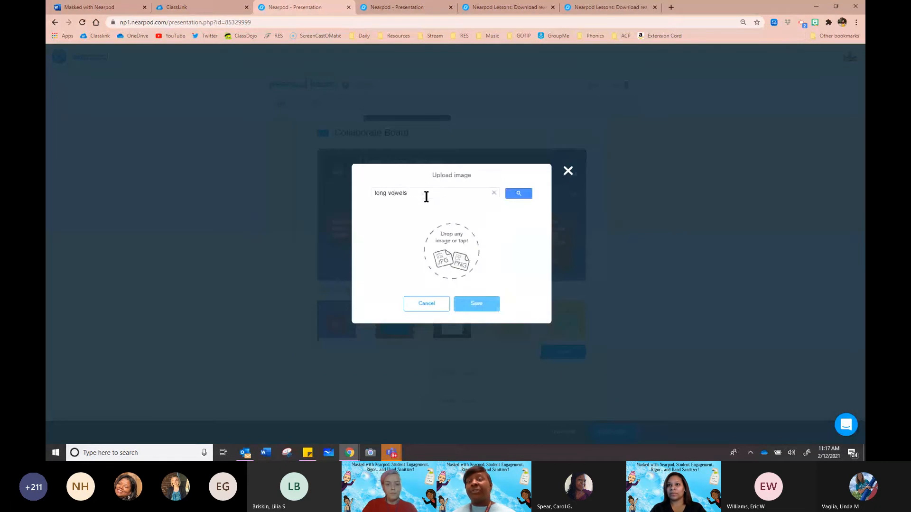
key(Return)
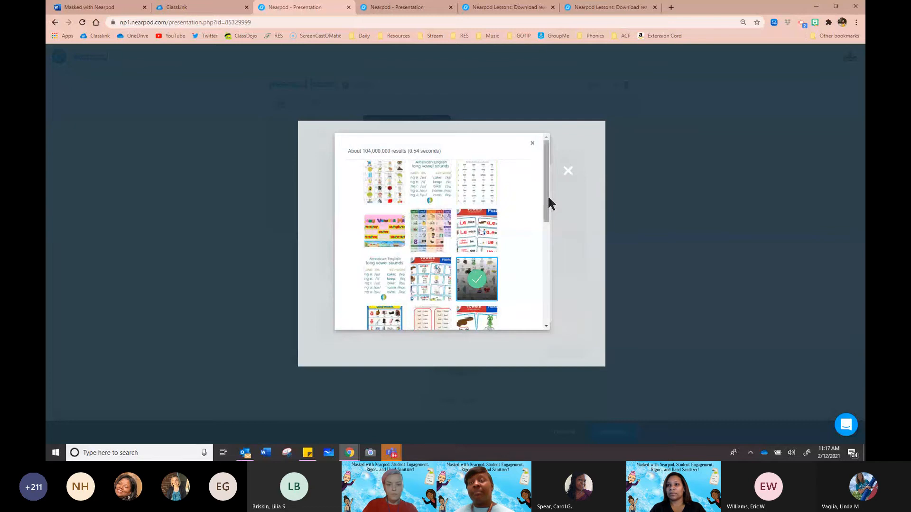
drag(547, 195, 534, 303)
click(483, 280)
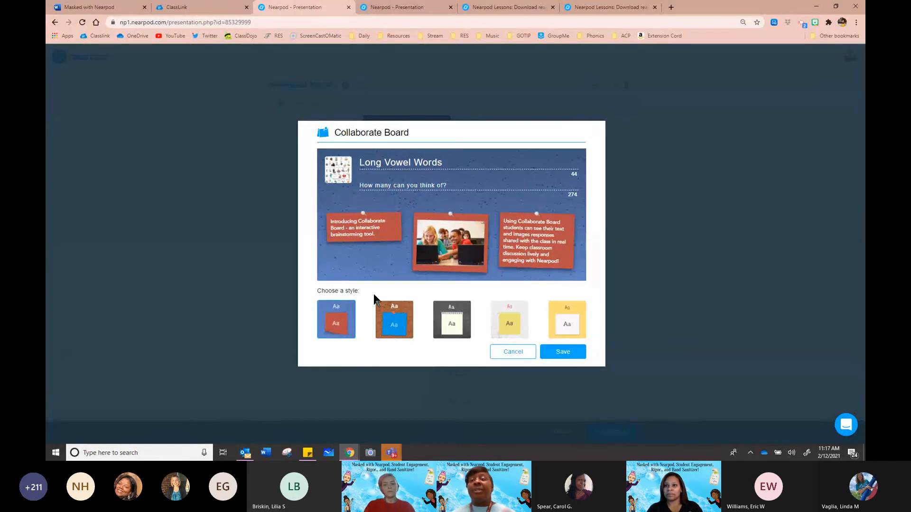
Apply the brown cork style with blue notes to the Collaborate Board and save it to the lesson.
click(403, 335)
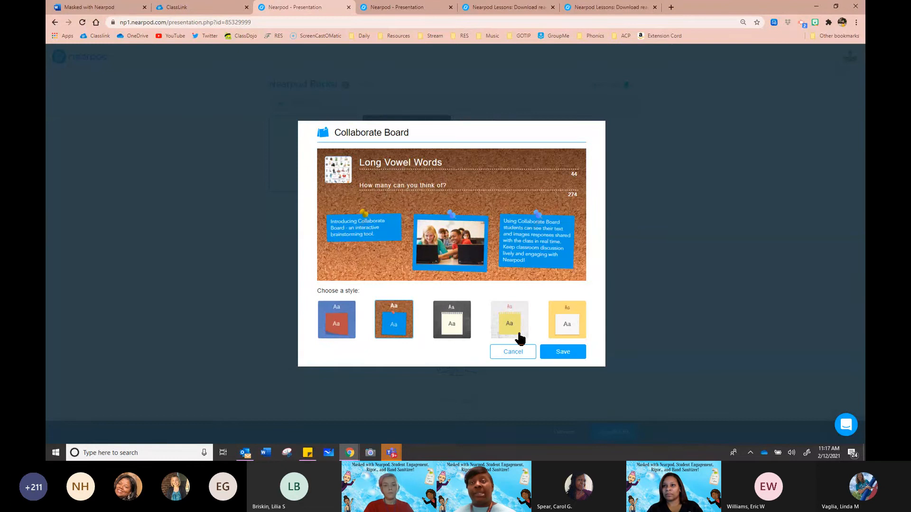
click(573, 359)
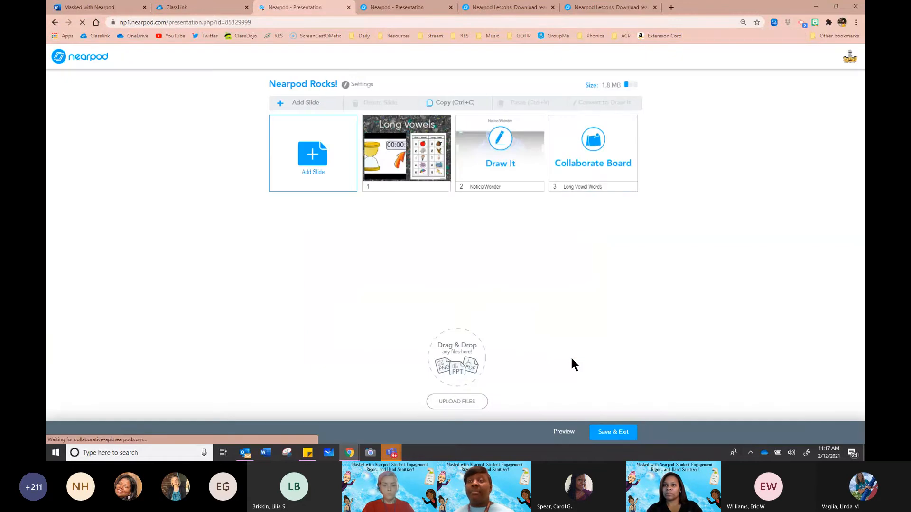
Open the Collaborate Board's student preview, post "bike ride float" as a sample response, and close the preview.
click(609, 162)
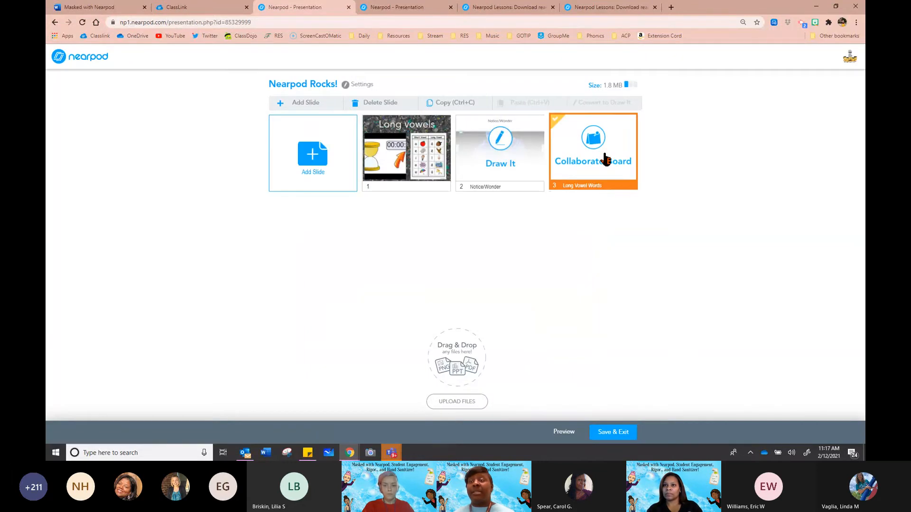
click(568, 430)
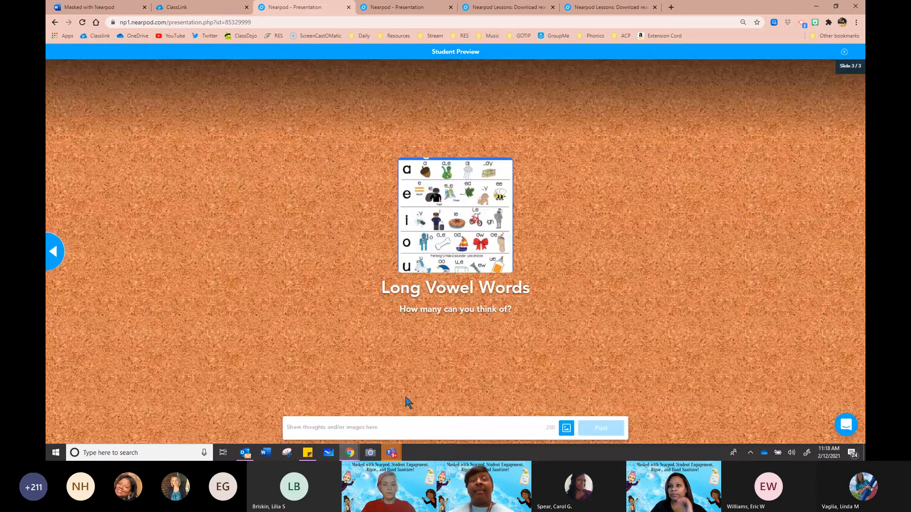
click(406, 430)
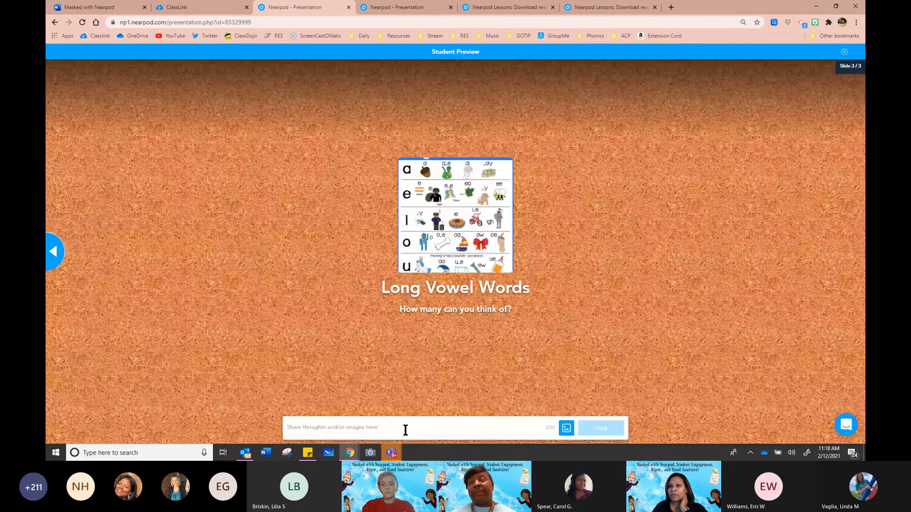
text(bike )
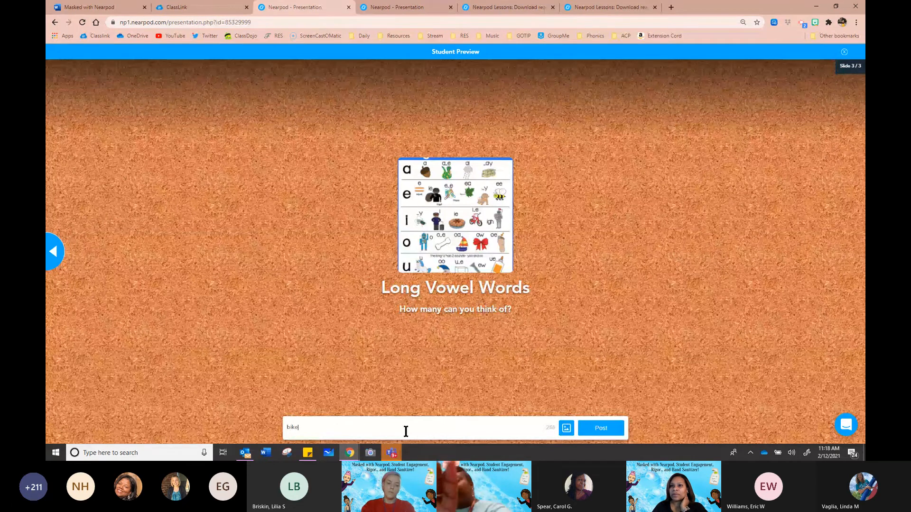
text(ride f)
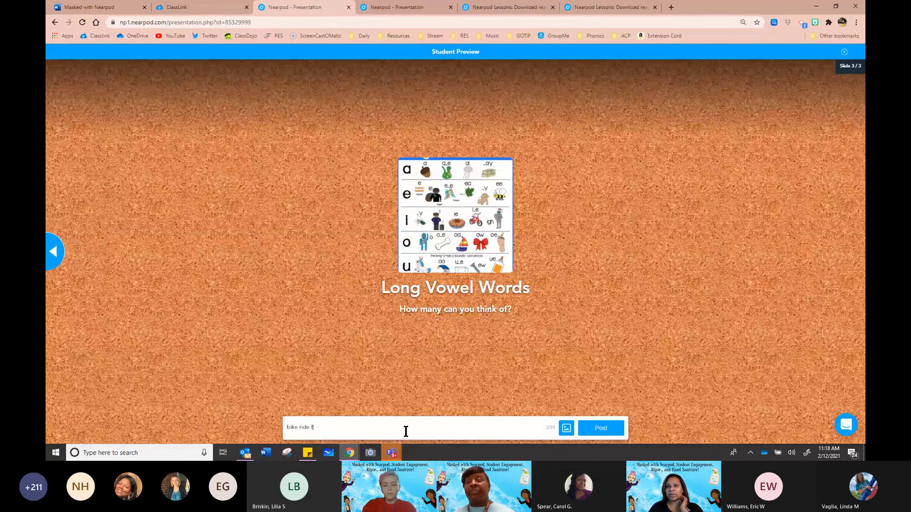
text(ive)
key(Return)
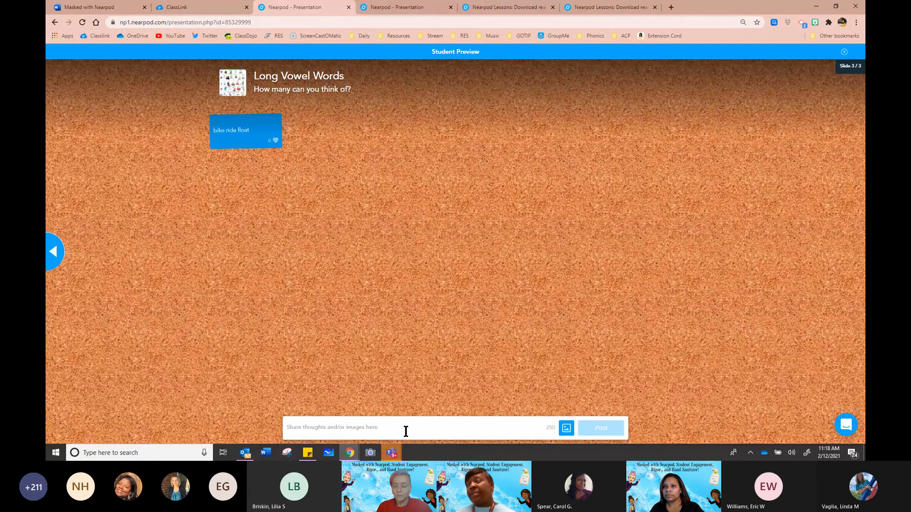
click(843, 54)
click(704, 195)
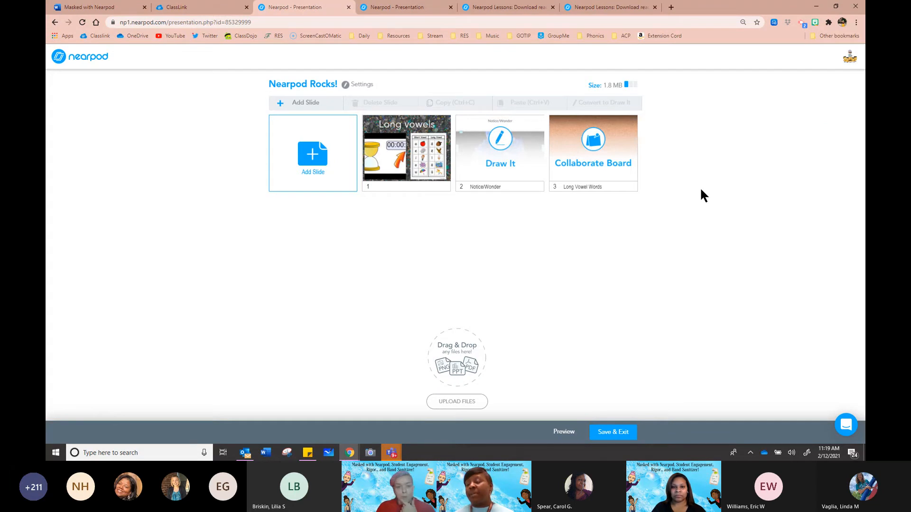
click(311, 182)
click(454, 214)
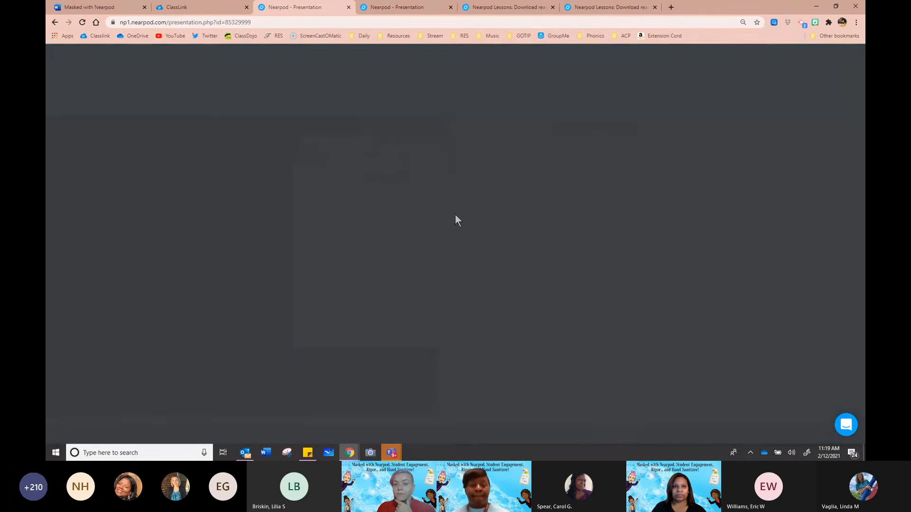
click(439, 213)
text(www.)
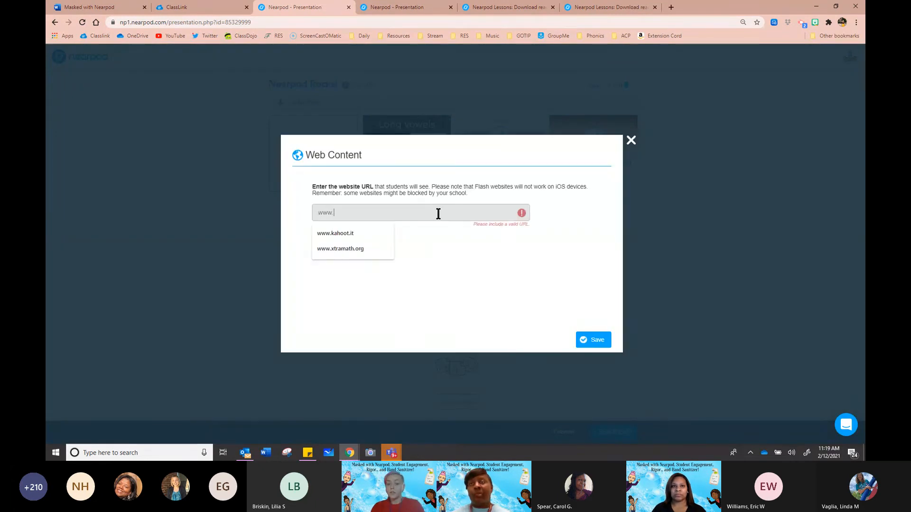
key(Down)
key(Return)
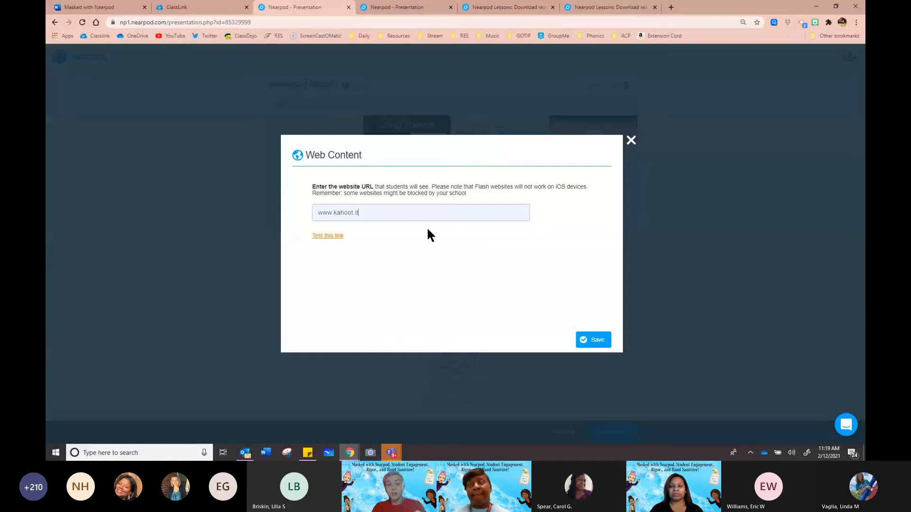
click(594, 333)
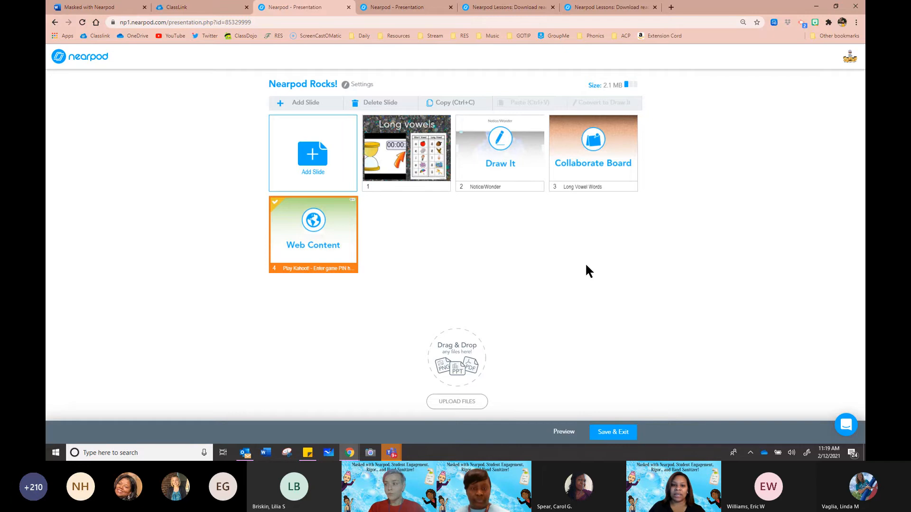
Add a Quiz activity to the lesson and enter the first question, "What is the long vowel word?".
click(314, 158)
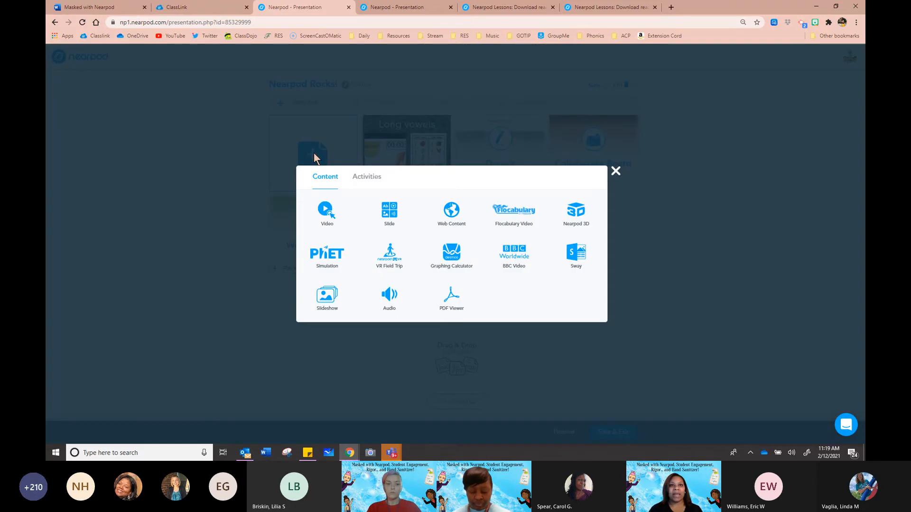
click(366, 183)
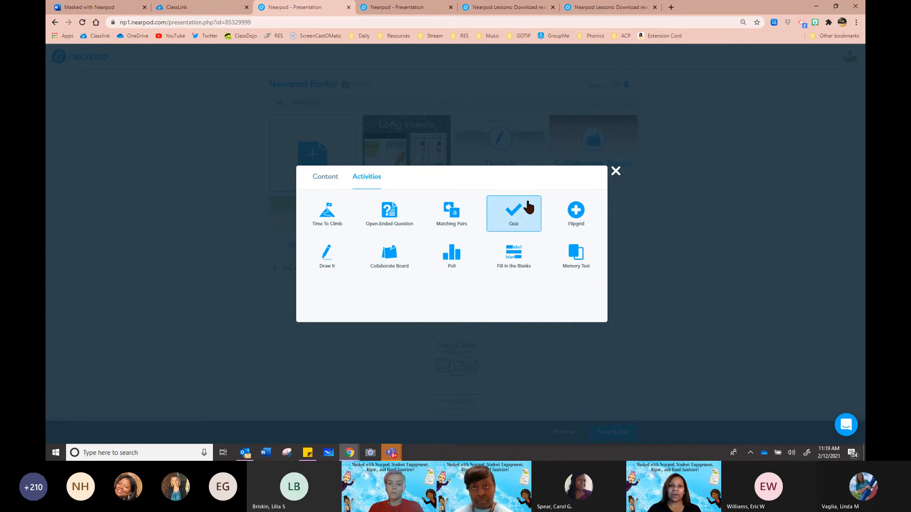
click(526, 217)
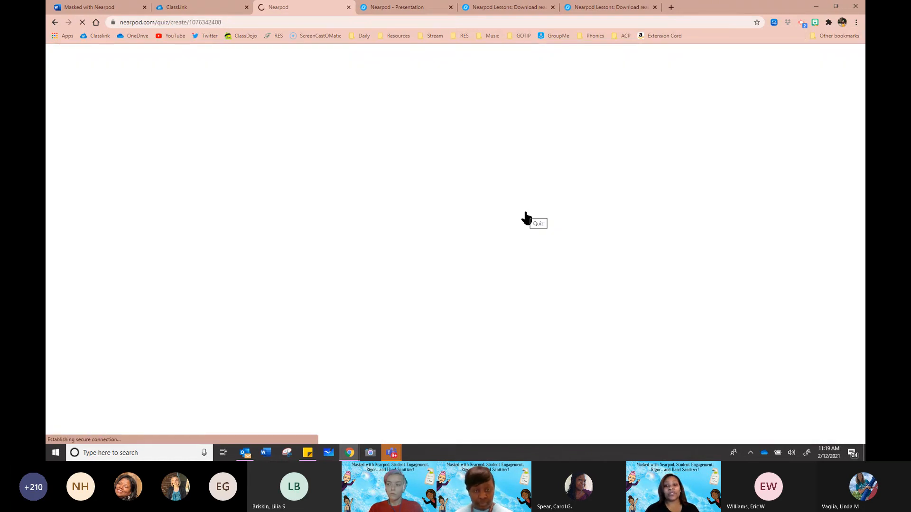
click(354, 176)
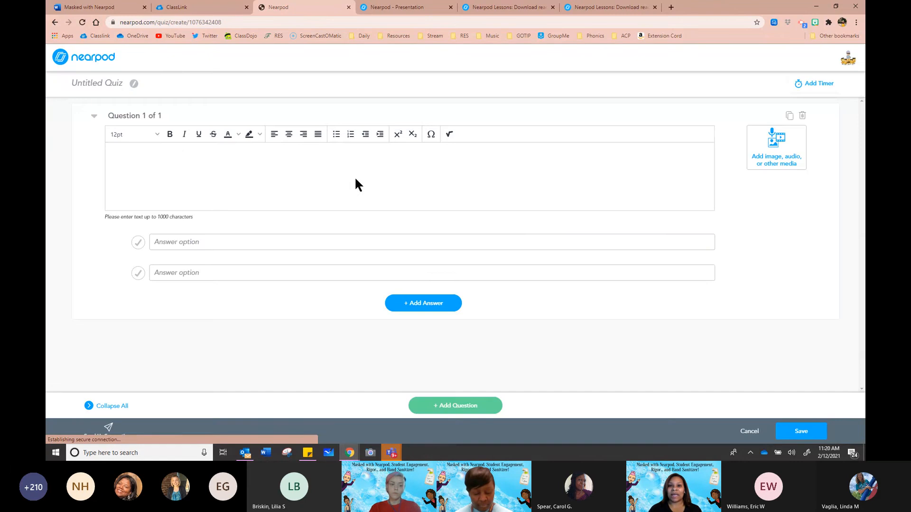
text(What )
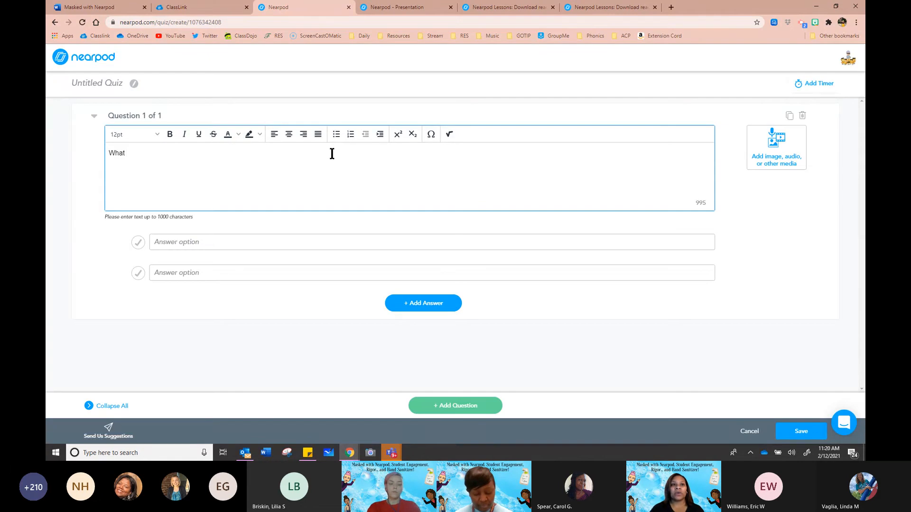
text(is the lolng s)
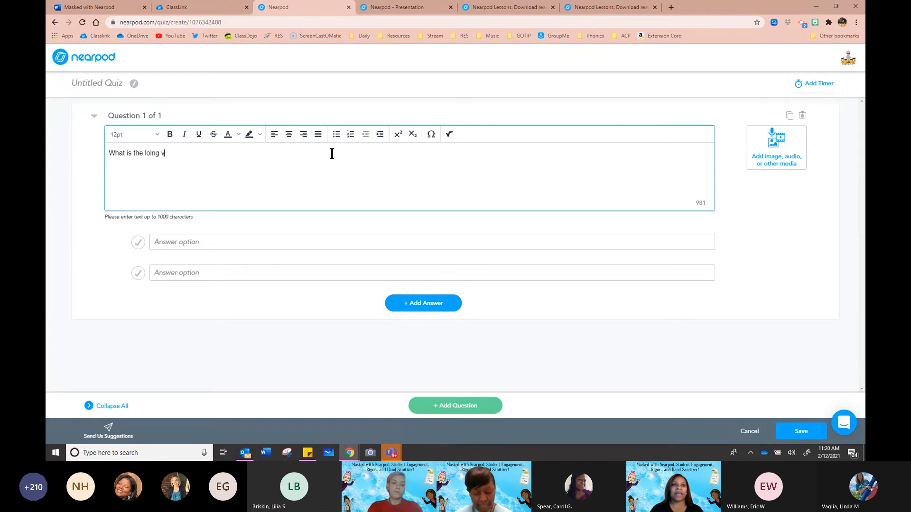
key(BackSpace)
key(BackSpace)
key(BackSpace)
key(BackSpace)
text(ng vowel word?)
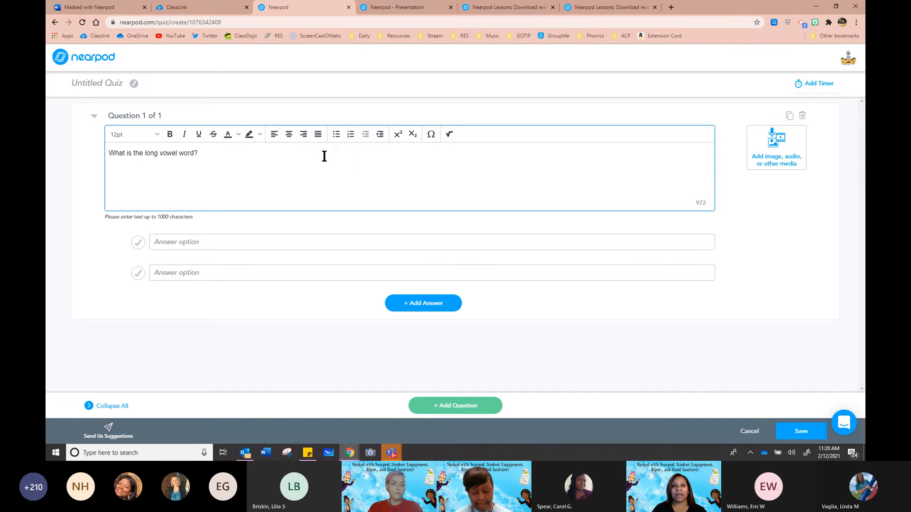
Enter the answer options "game" and "flip" for the quiz question and mark "game" as correct.
click(168, 248)
text(game)
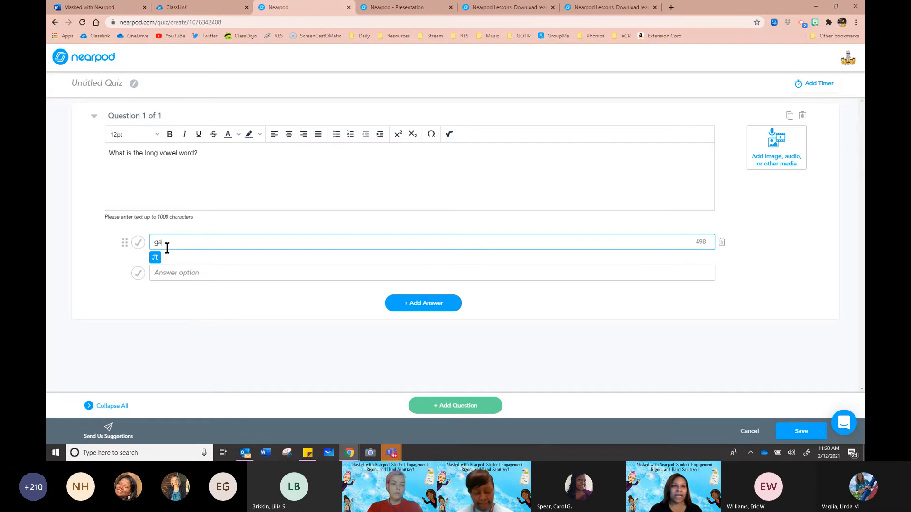
key(Tab)
text(flip)
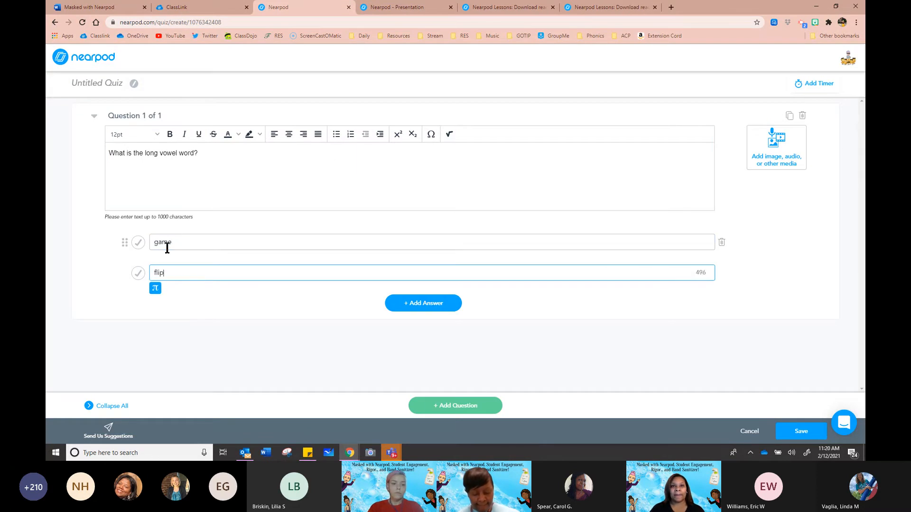
click(138, 243)
Title the quiz "long vowels" and save it to the lesson.
click(95, 83)
key(BackSpace)
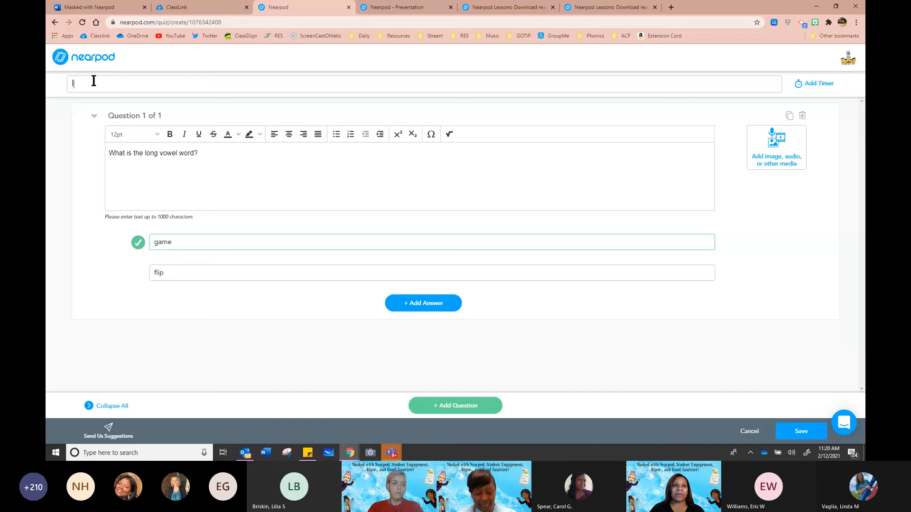
text(long vowels)
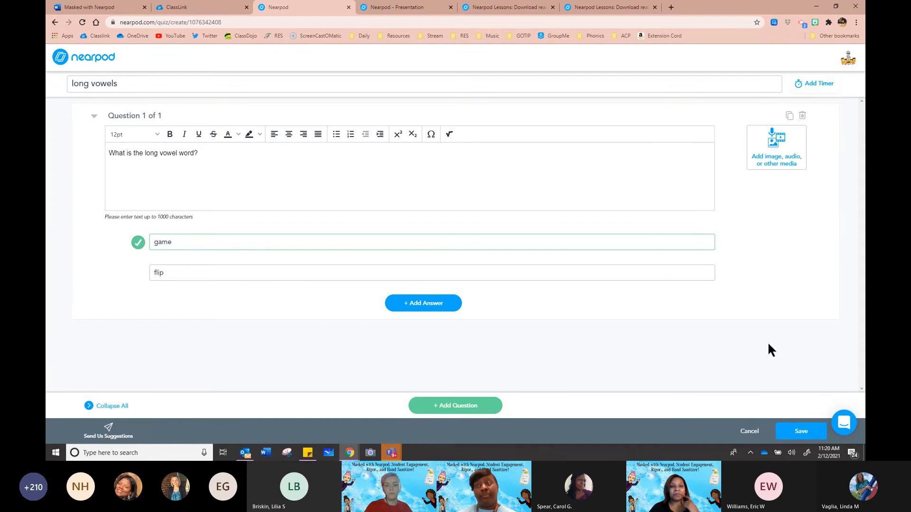
click(800, 432)
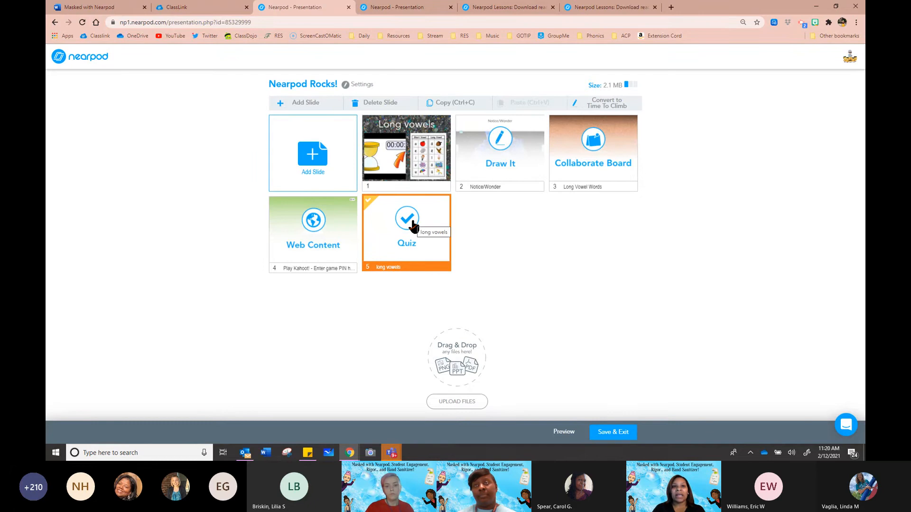
Convert the long vowels quiz to a Time to Climb activity without keeping the original slide, and save it.
click(602, 105)
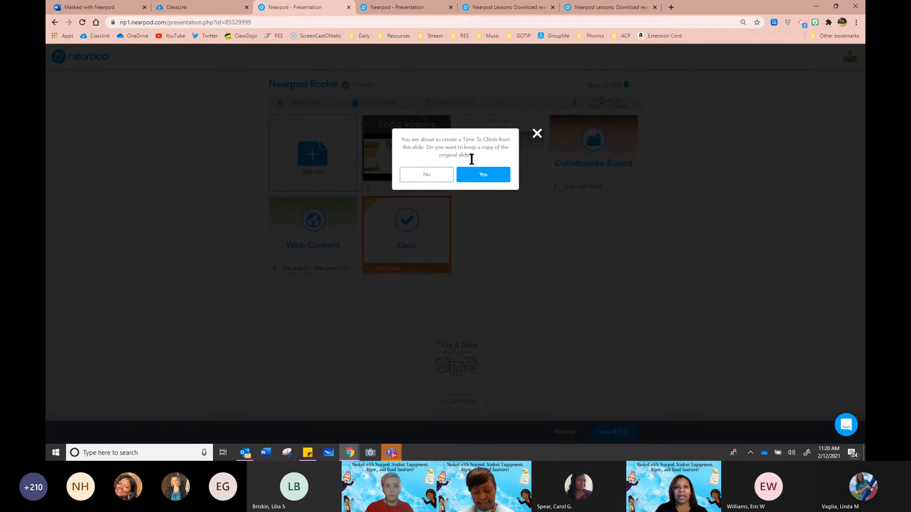
click(430, 175)
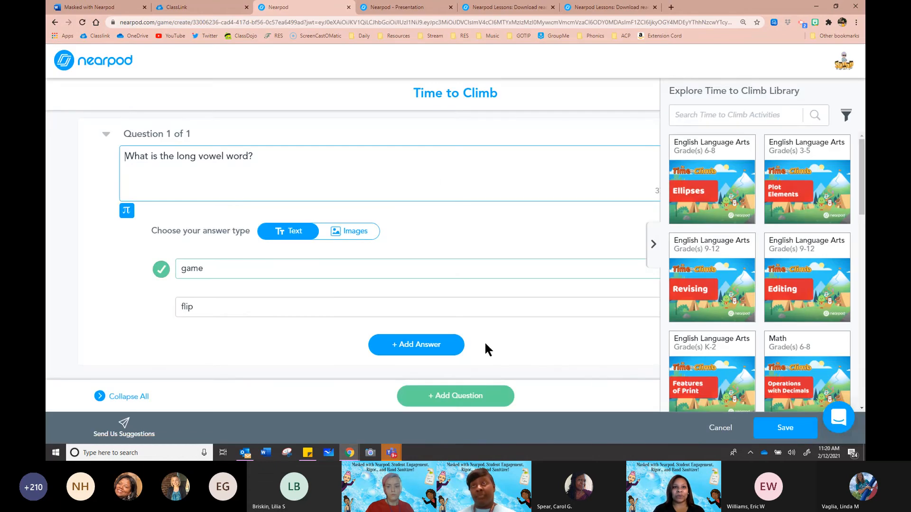
click(786, 428)
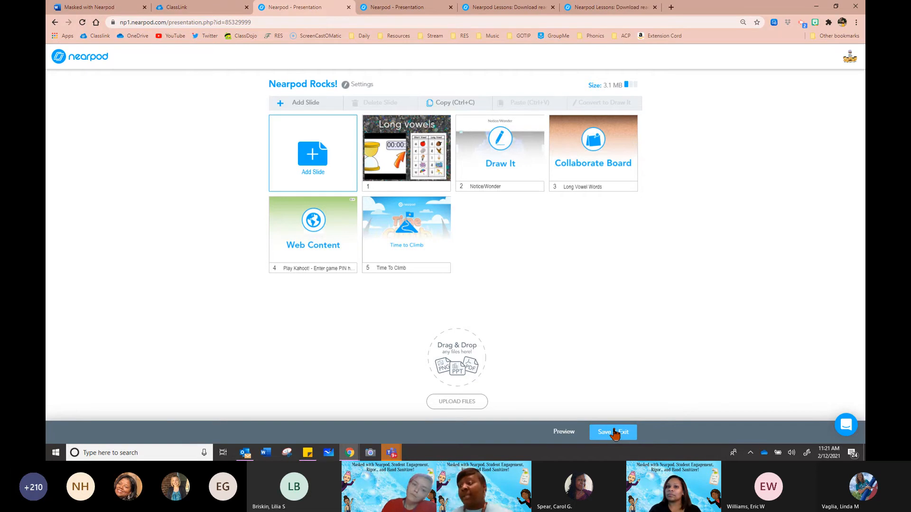
click(313, 156)
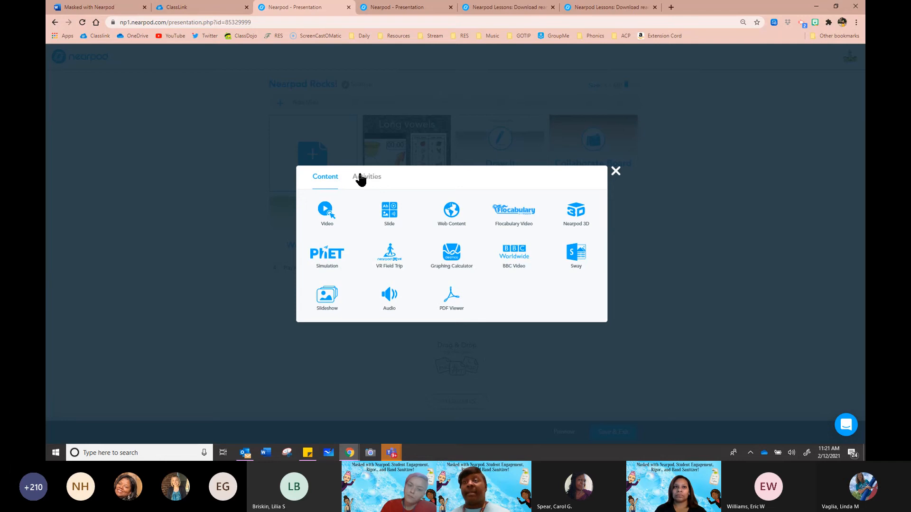
click(360, 178)
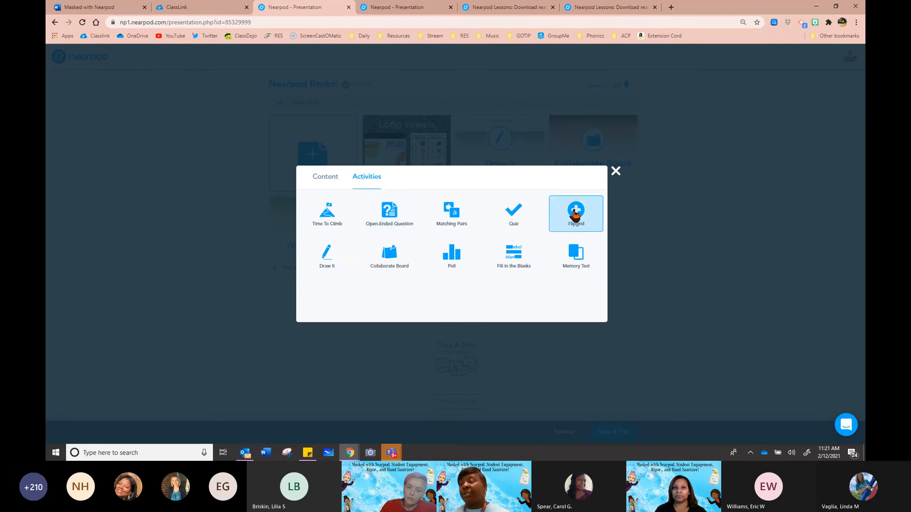
click(318, 181)
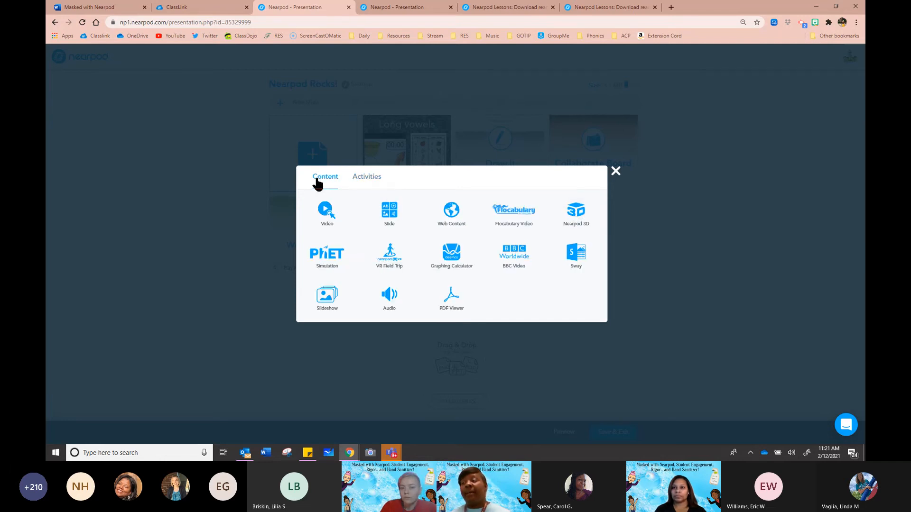
click(617, 171)
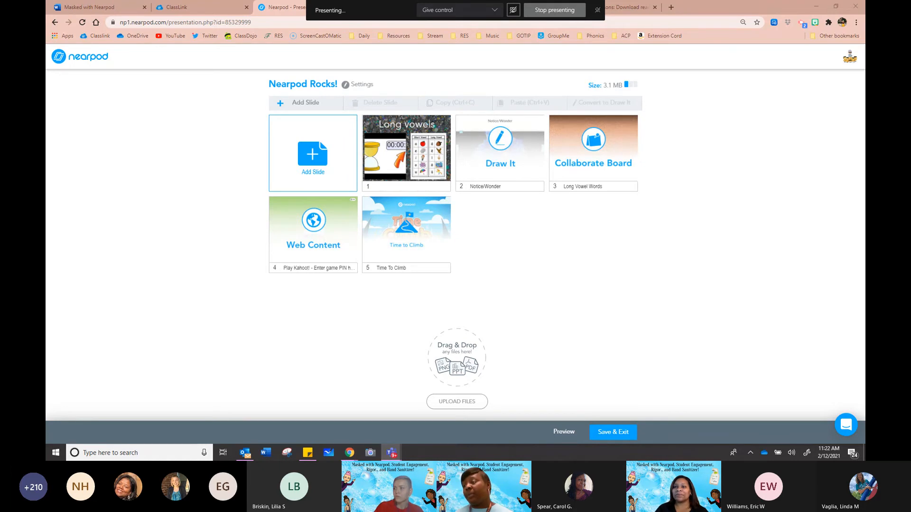
Save and exit the "Nearpod Rocks!" lesson, and close the open "Thursday 2/11/21 (1)" lesson editor.
click(612, 432)
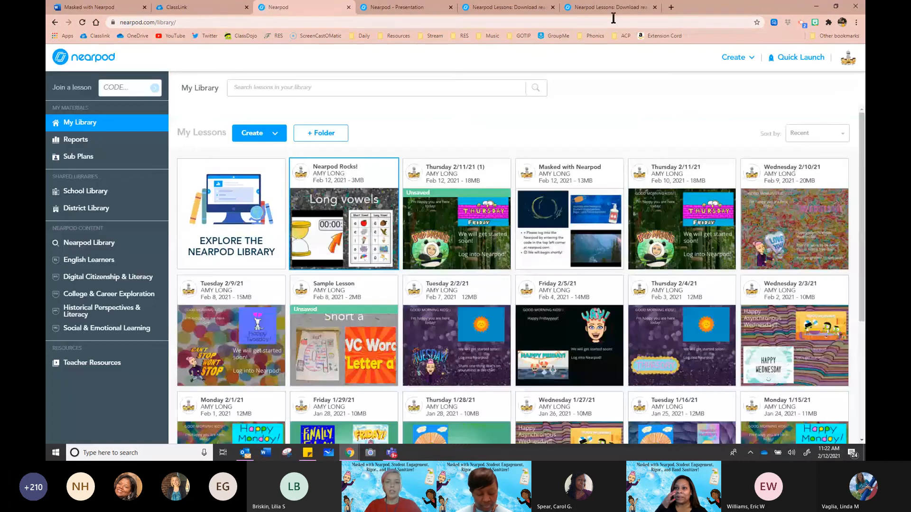
click(409, 7)
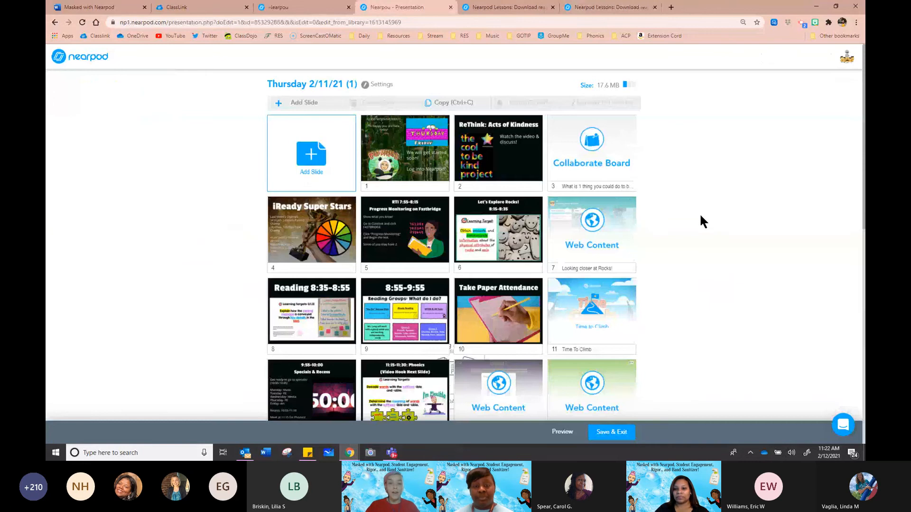
click(451, 7)
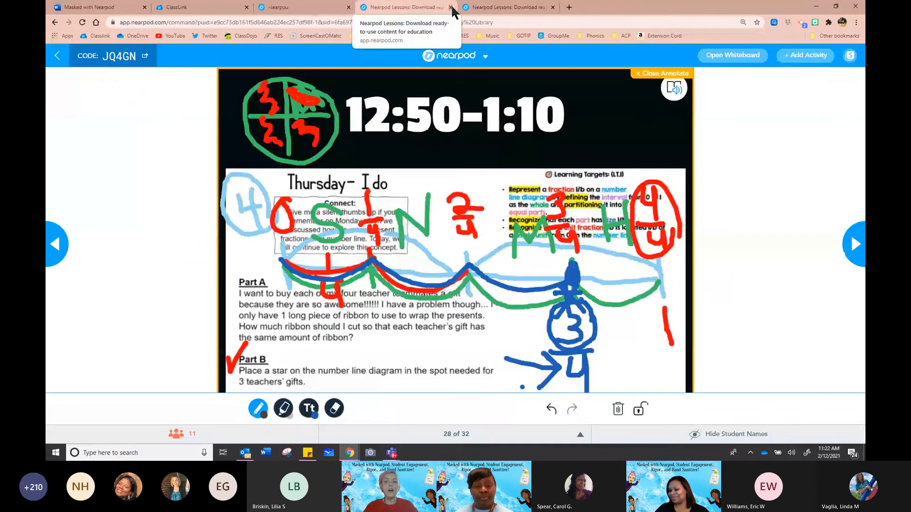
Return to the live workshop lesson, advance past the Work Session slide to Content Slides.pdf, and open that PDF.
click(480, 7)
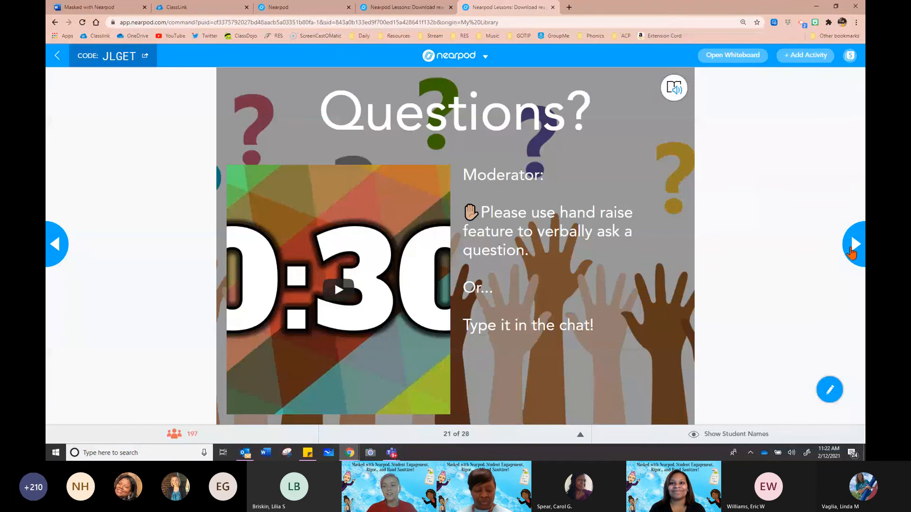
click(853, 248)
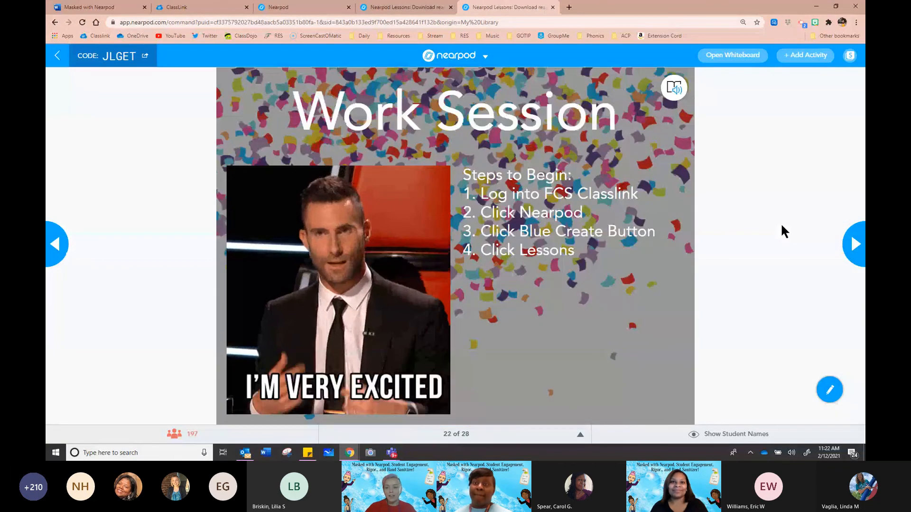
click(849, 250)
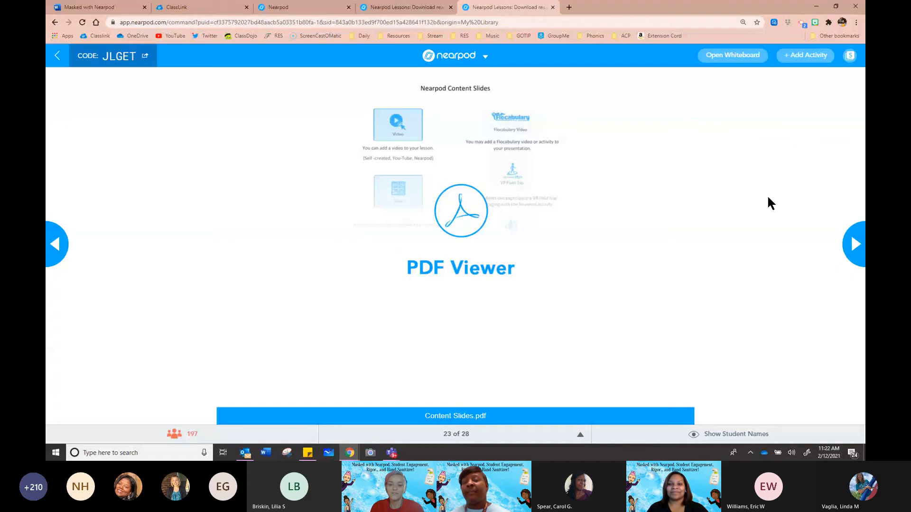
click(440, 201)
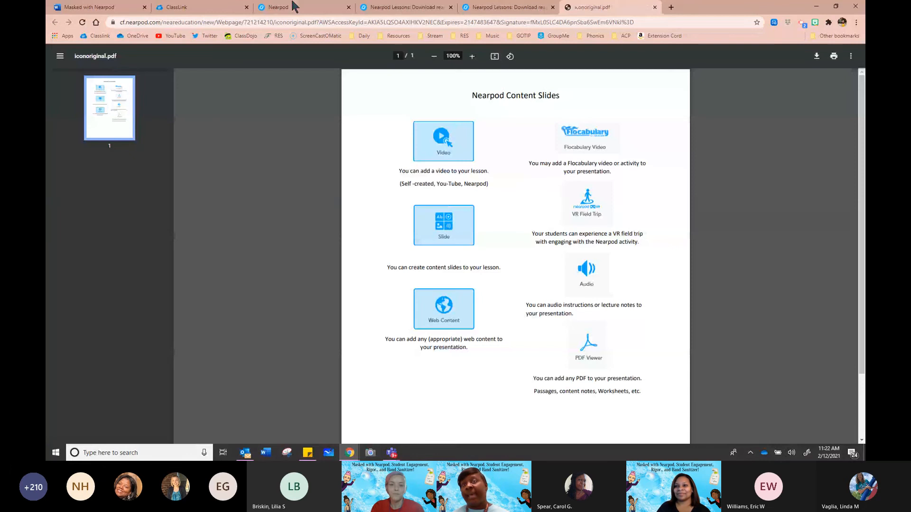
Go back to the live lesson, advance to the Nearpod Activities.pdf slide, and open that PDF.
click(512, 5)
click(852, 242)
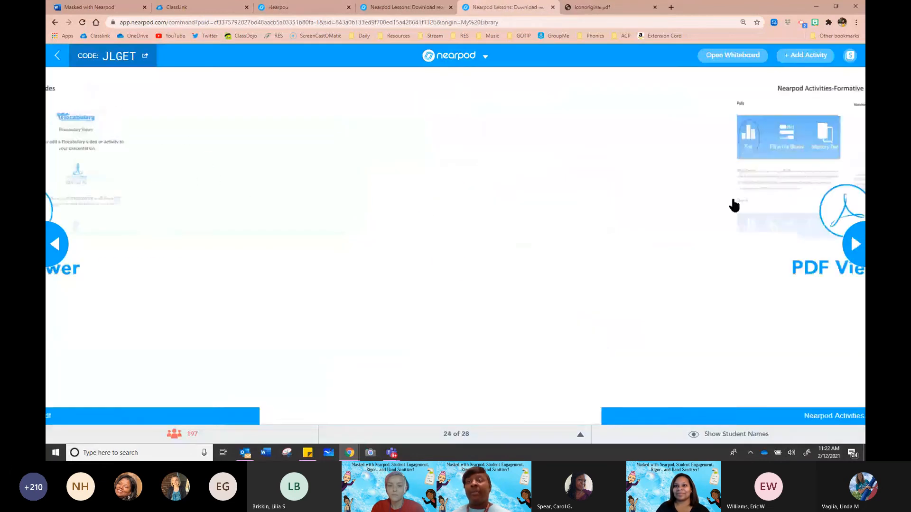
click(491, 178)
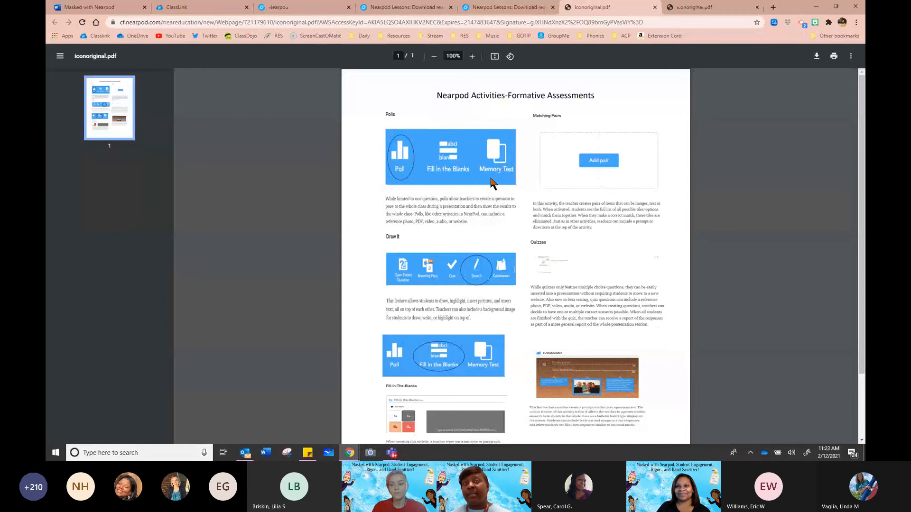
Go back to the live lesson, advance to the slide after Nearpod Activities.pdf, and play the Nearpod Data video on OneDrive.
click(491, 5)
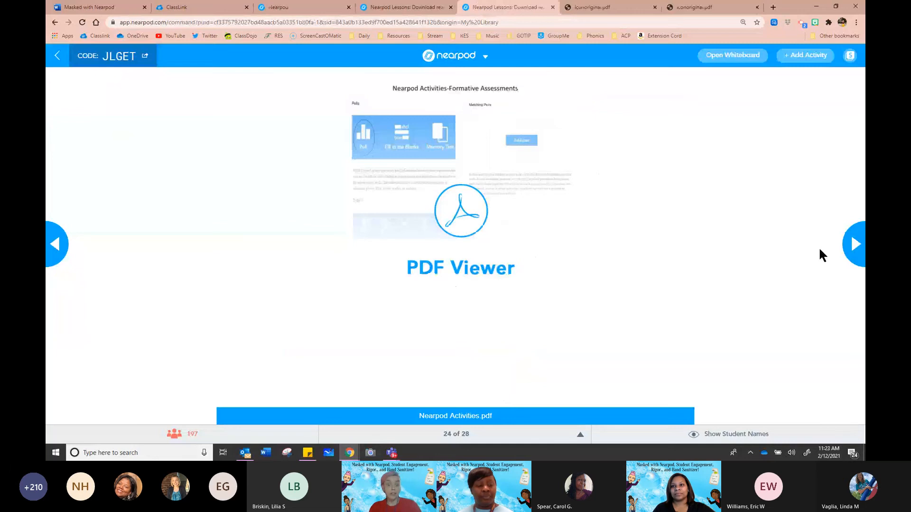
click(853, 248)
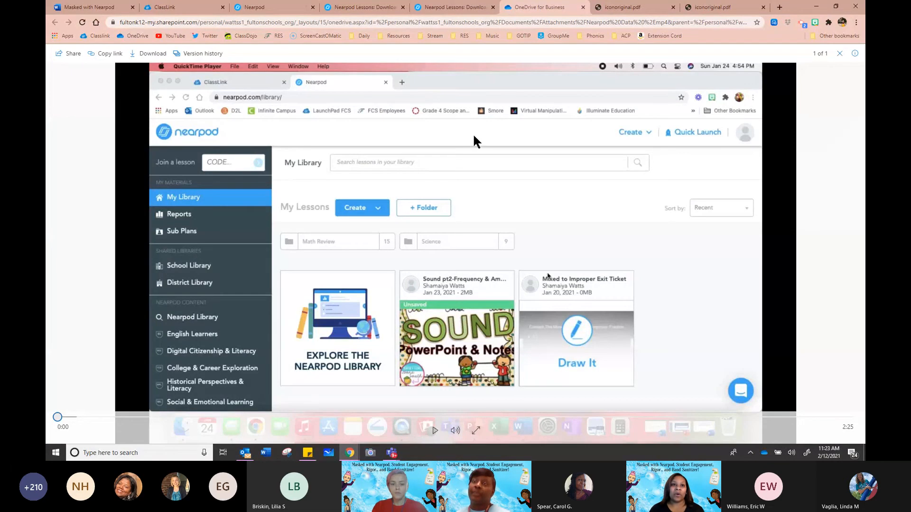
click(435, 430)
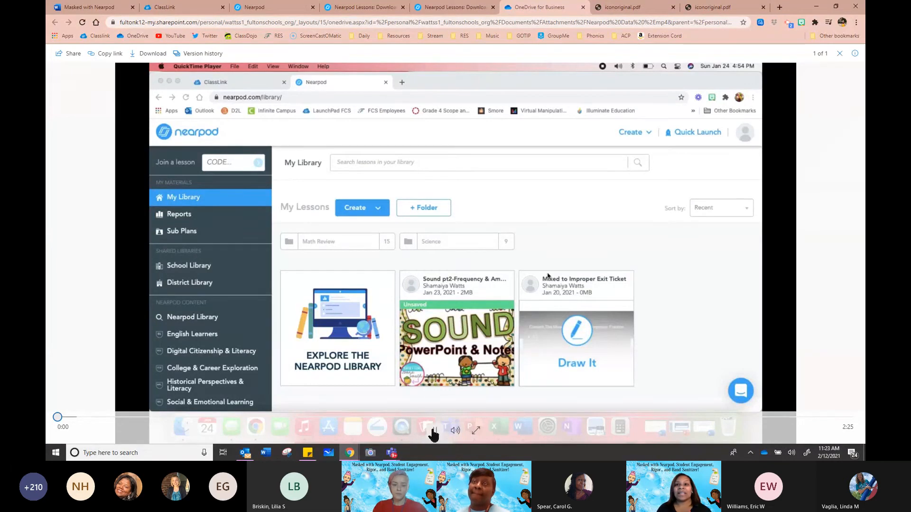
Skim the Nearpod Data video by skipping ahead to about 0:44, 1:08, 1:34 and 1:52, and pause it.
click(298, 417)
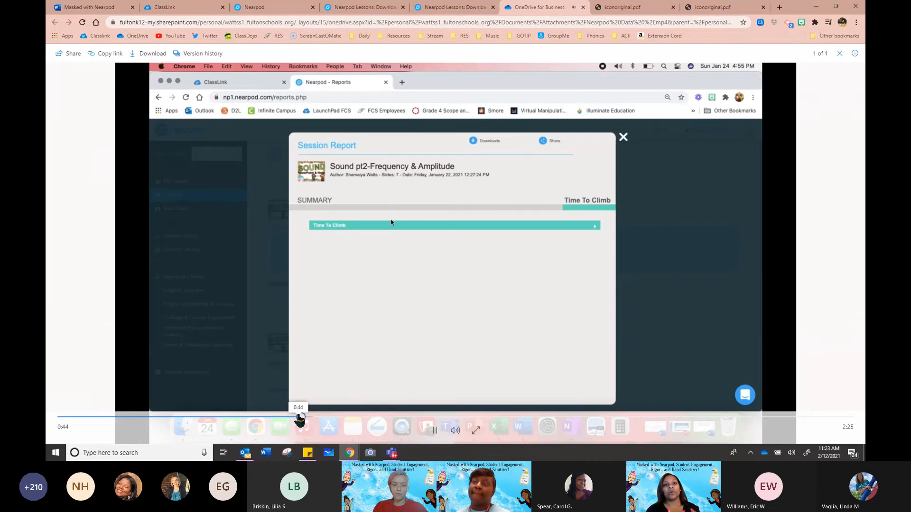
click(426, 417)
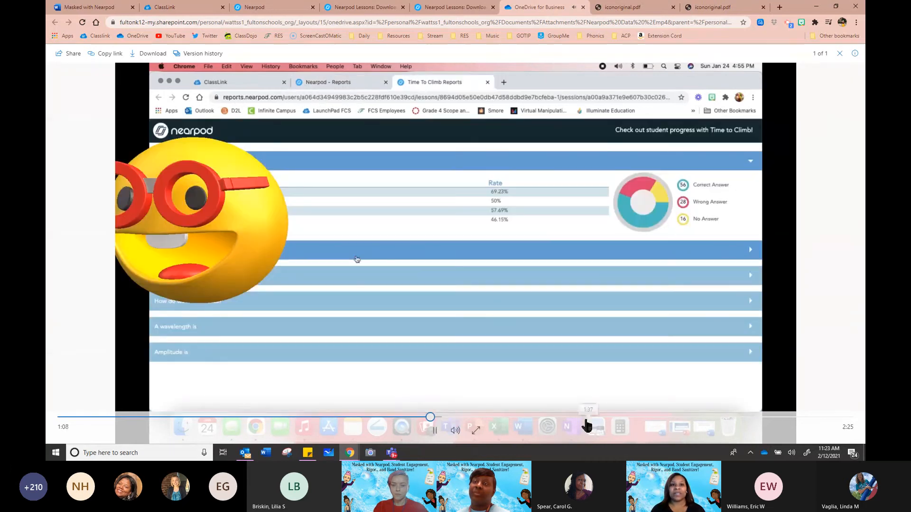
click(577, 417)
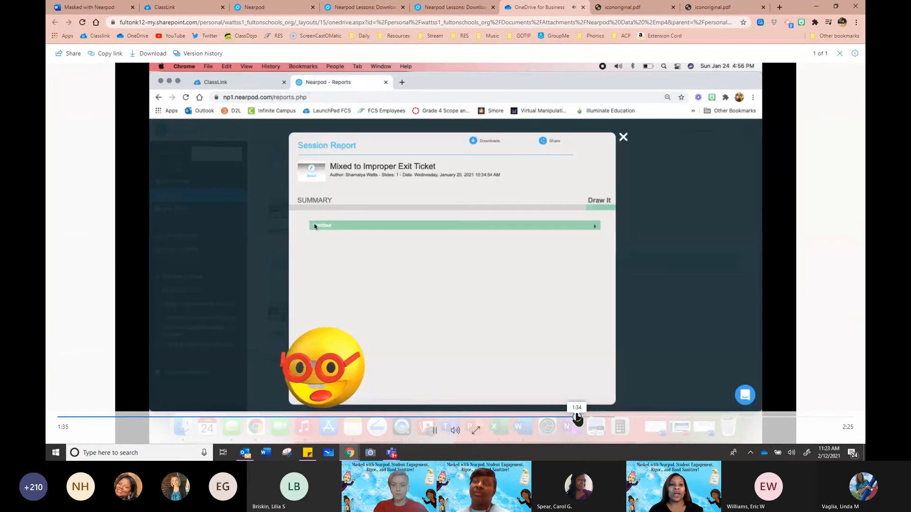
click(669, 418)
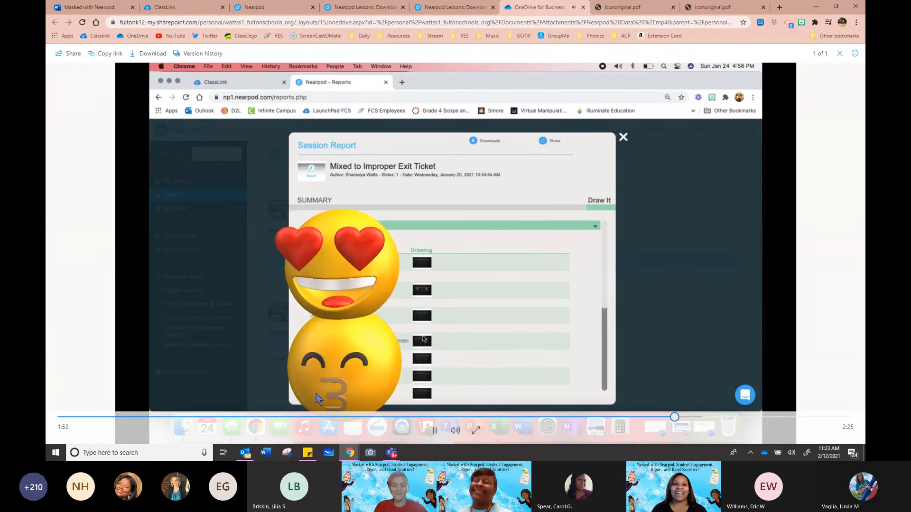
click(435, 431)
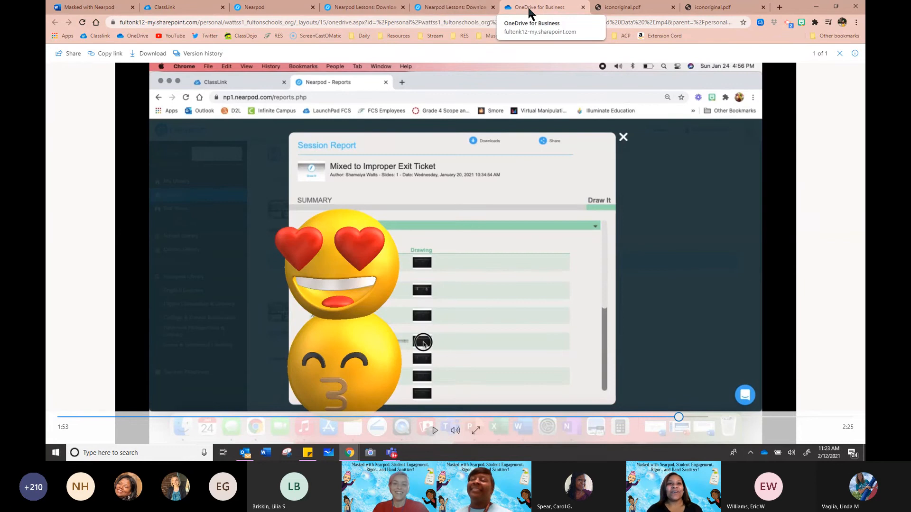
Return to the live workshop lesson and advance to the Twitter Challenge slide.
click(423, 6)
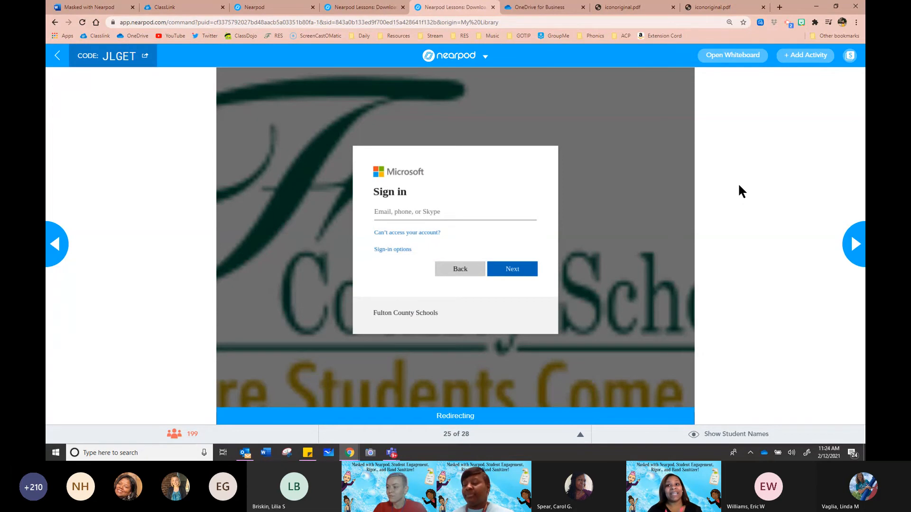
click(857, 248)
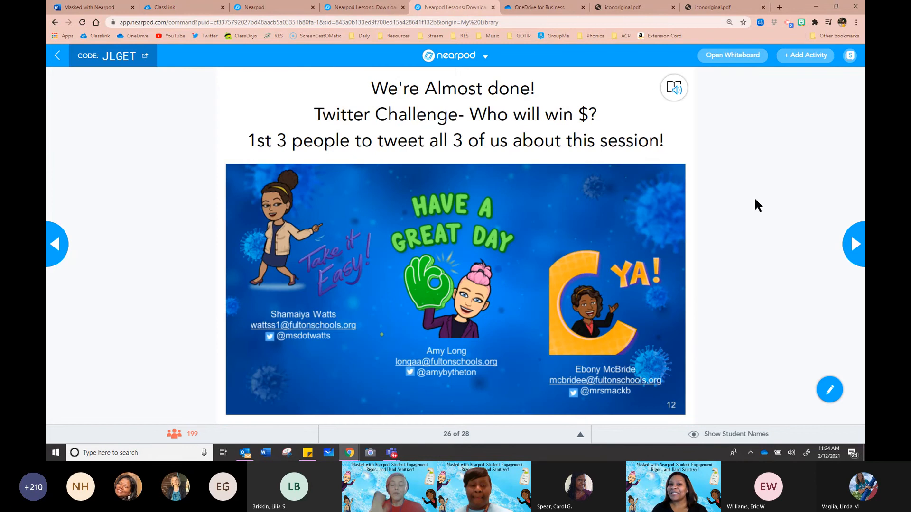